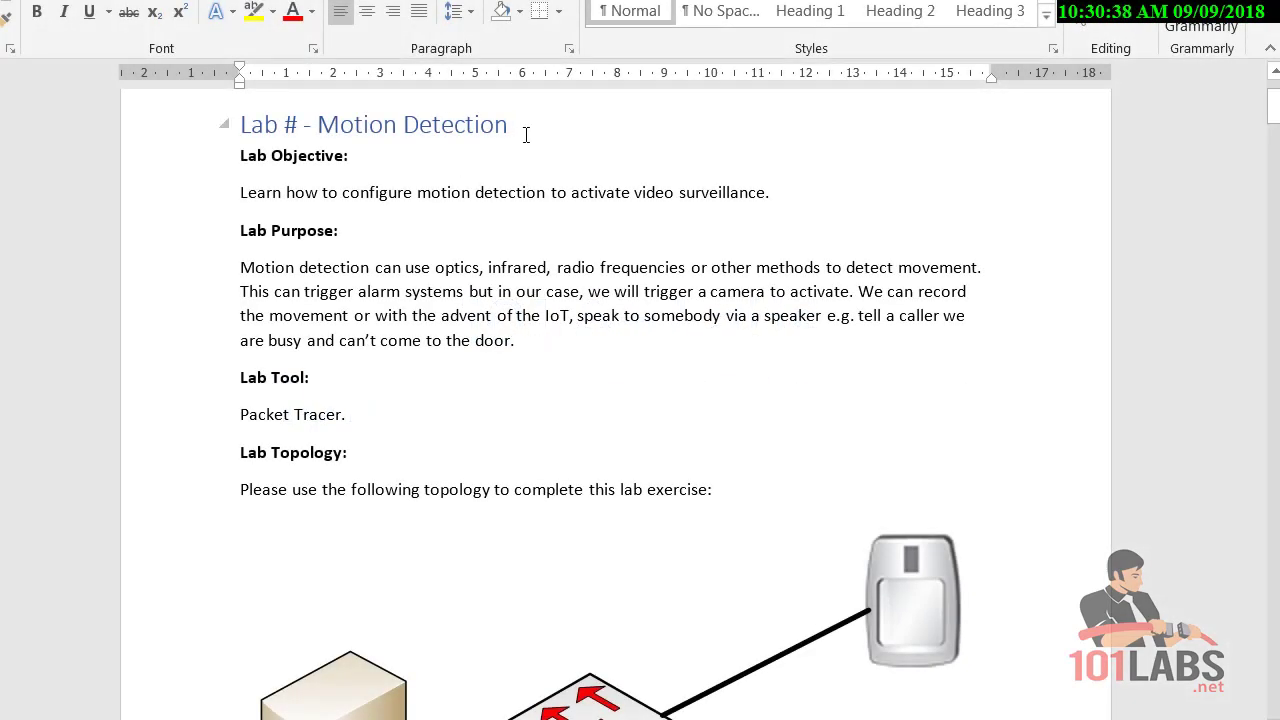
# - Review the Motion Detection lab's objective, purpose, tool and topology diagram in the Word document
pyautogui.keyDown('shift'); pyautogui.click(320, 125); pyautogui.keyUp('shift')
pyautogui.click(420, 262)
pyautogui.scroll(-5, 440, 300)
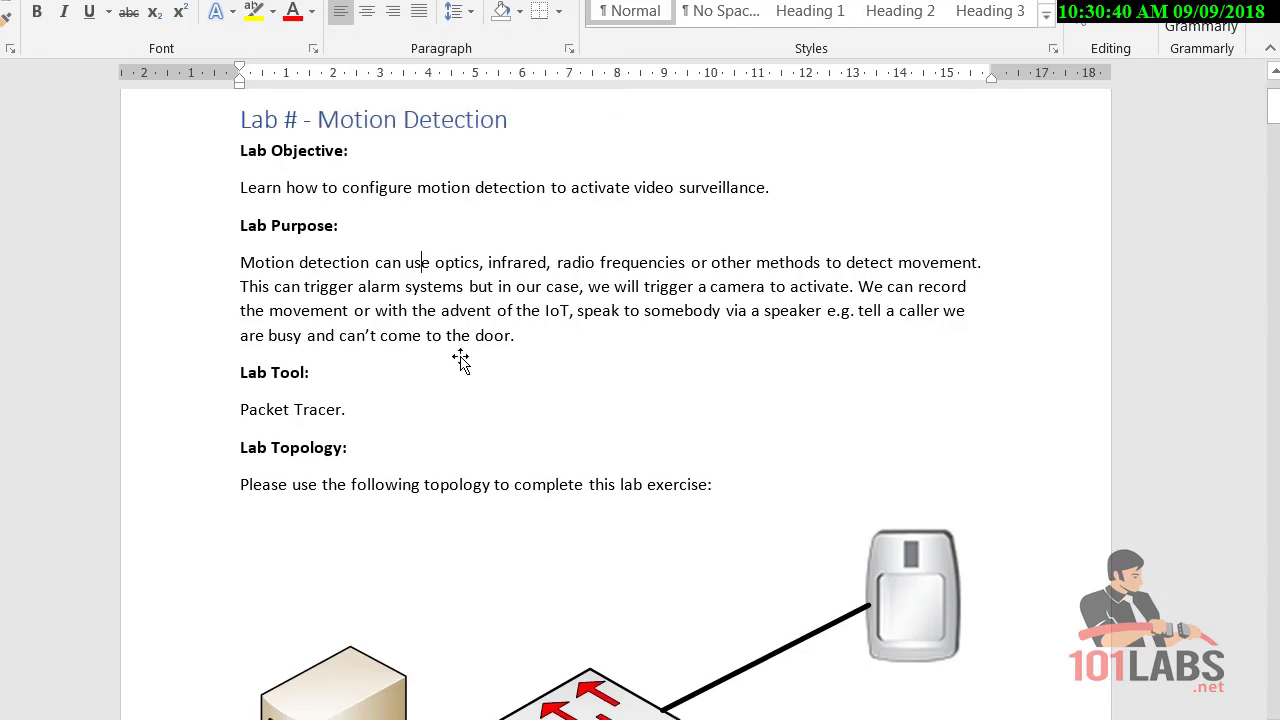
pyautogui.scroll(-1, 467, 358)
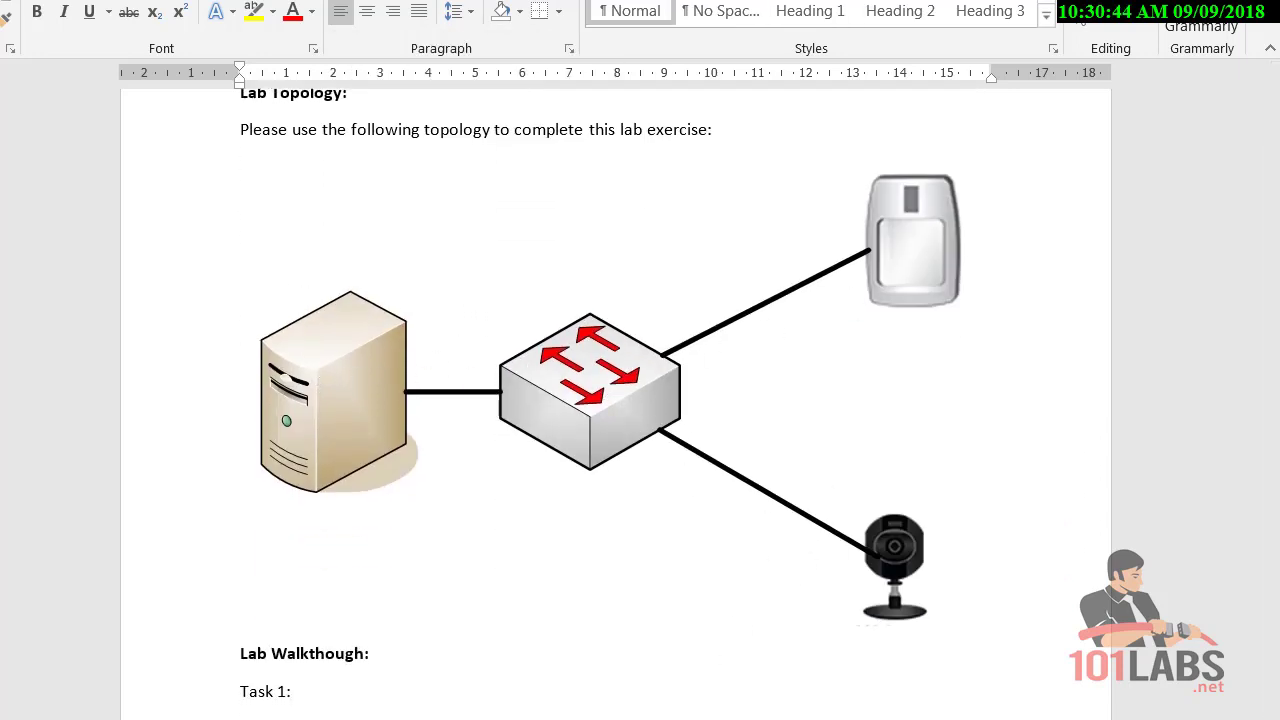
pyautogui.click(630, 510)
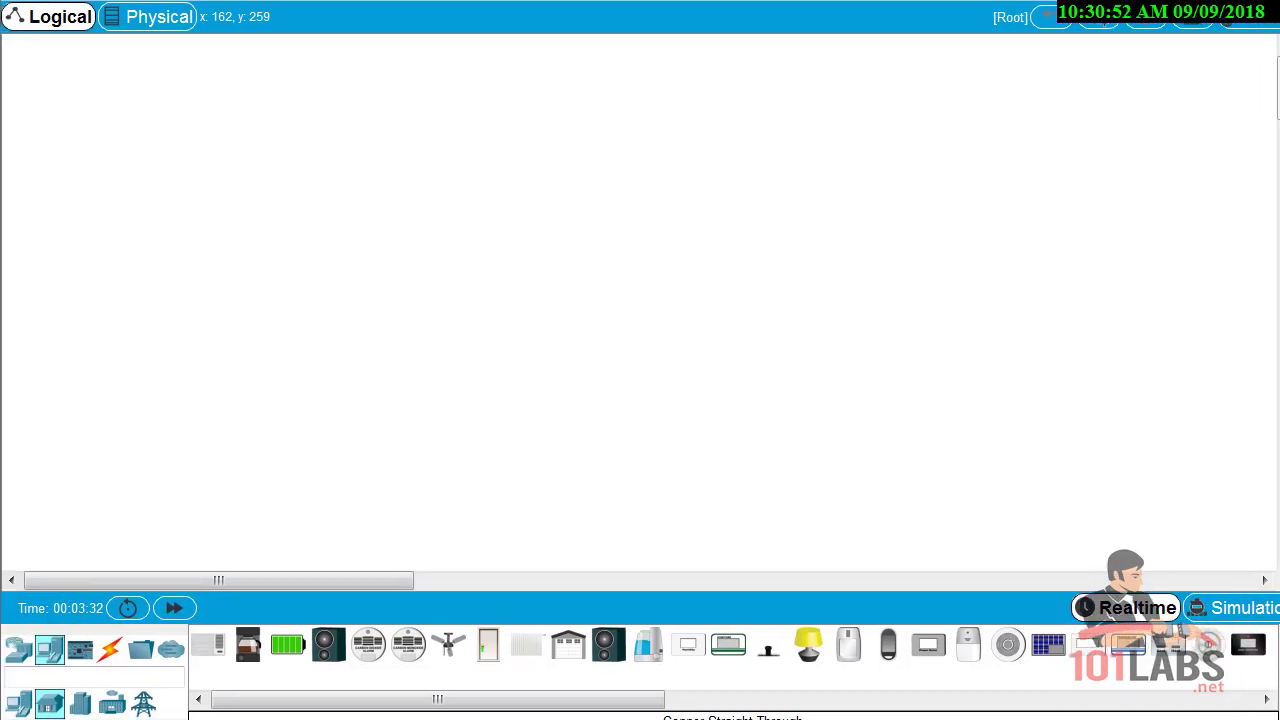
# - In Packet Tracer, place a Motion Detector from the Home end devices on the workspace and a Webcam below it
pyautogui.click(18, 703)
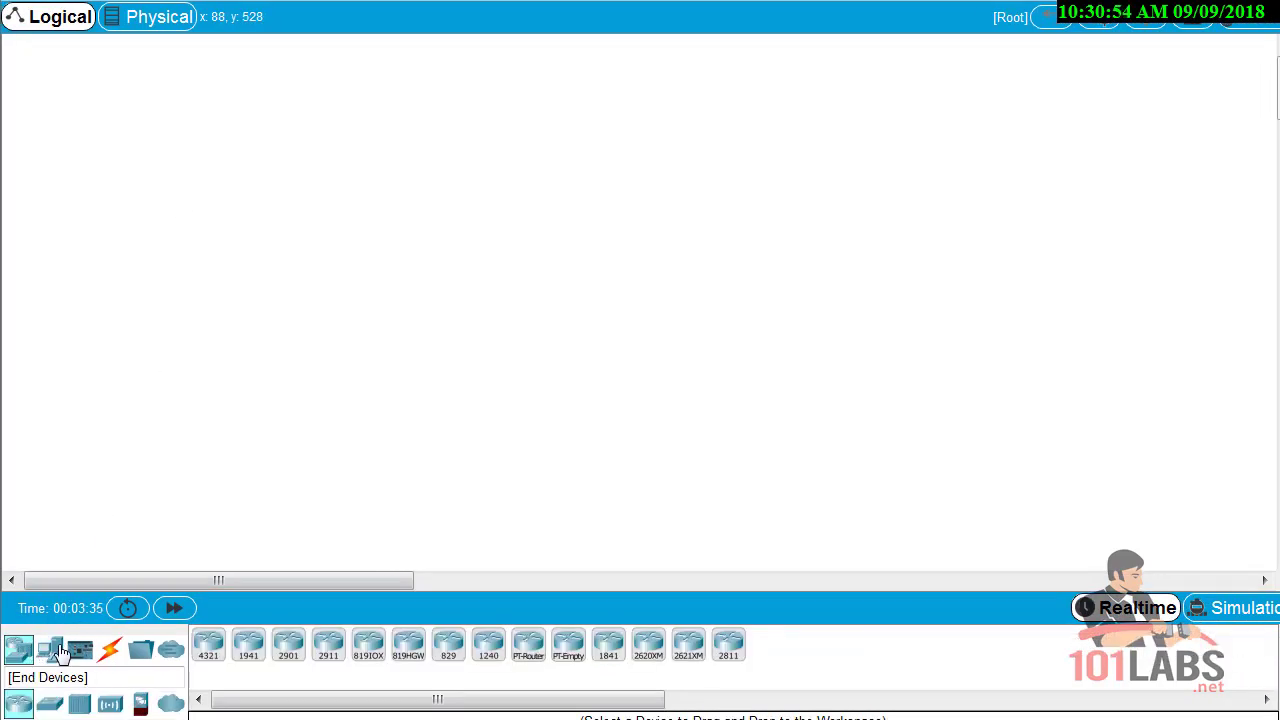
pyautogui.click(53, 707)
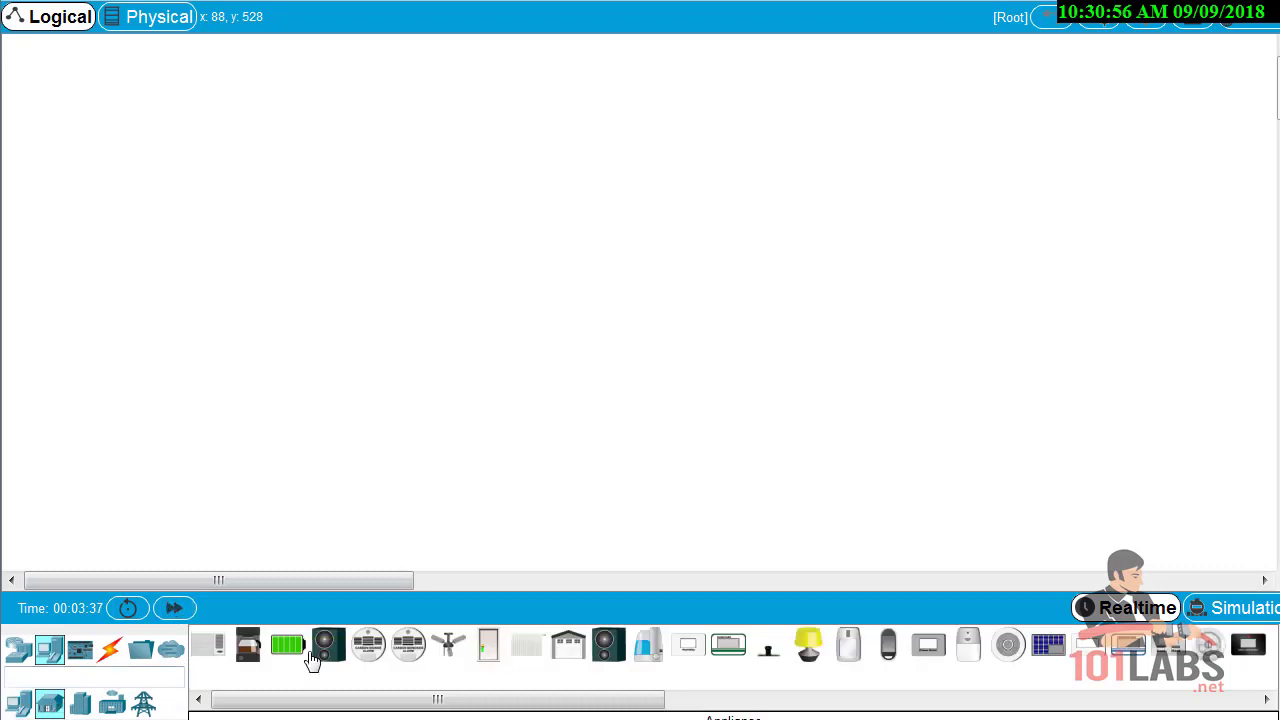
pyautogui.moveTo(608, 700); pyautogui.dragTo(681, 700)
pyautogui.moveTo(677, 648); pyautogui.dragTo(669, 232)
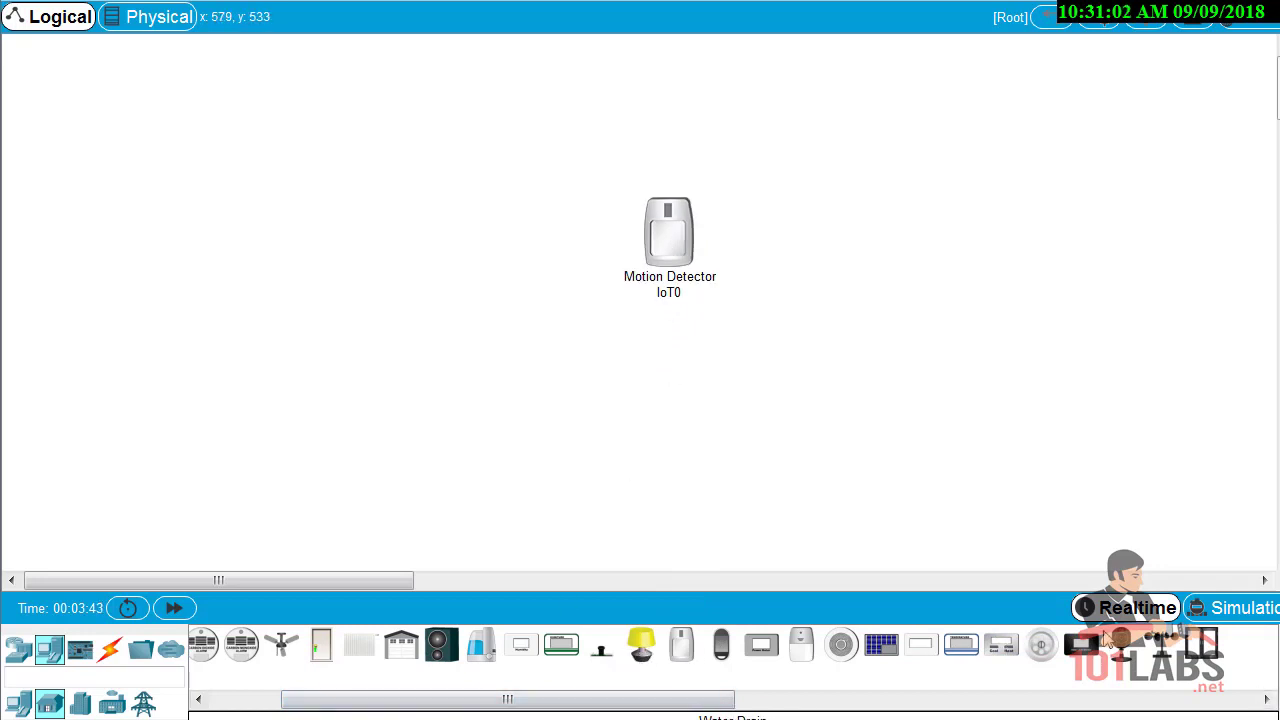
pyautogui.moveTo(1125, 650); pyautogui.dragTo(671, 400)
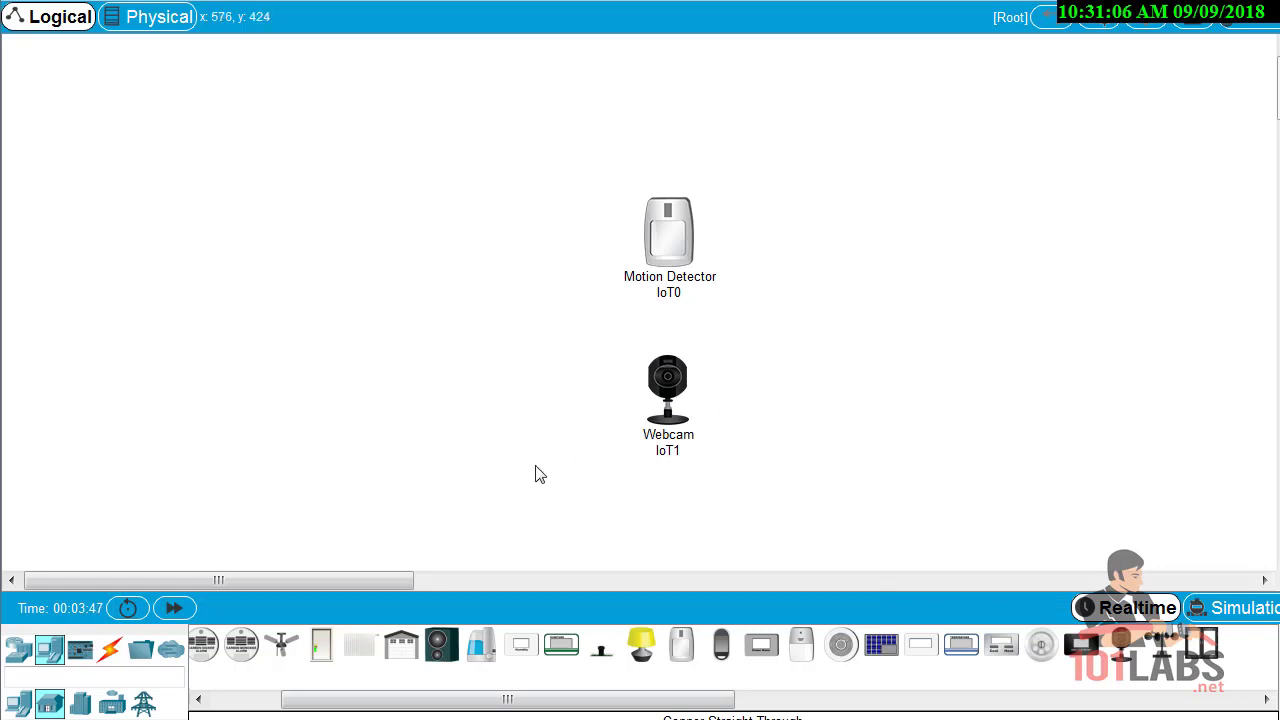
# - Add a 2960 switch beside the motion detector and webcam, and place a Server-PT on the switch's far side
pyautogui.click(18, 652)
pyautogui.click(49, 703)
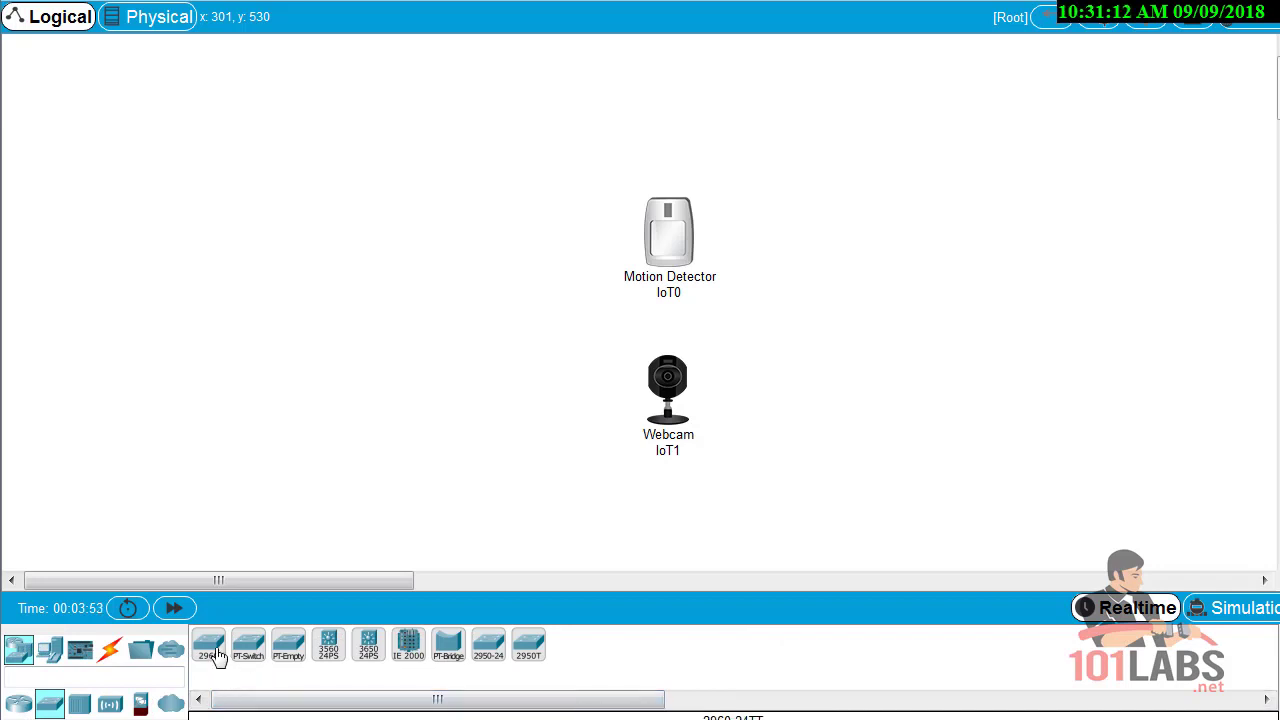
pyautogui.moveTo(210, 650); pyautogui.dragTo(453, 305)
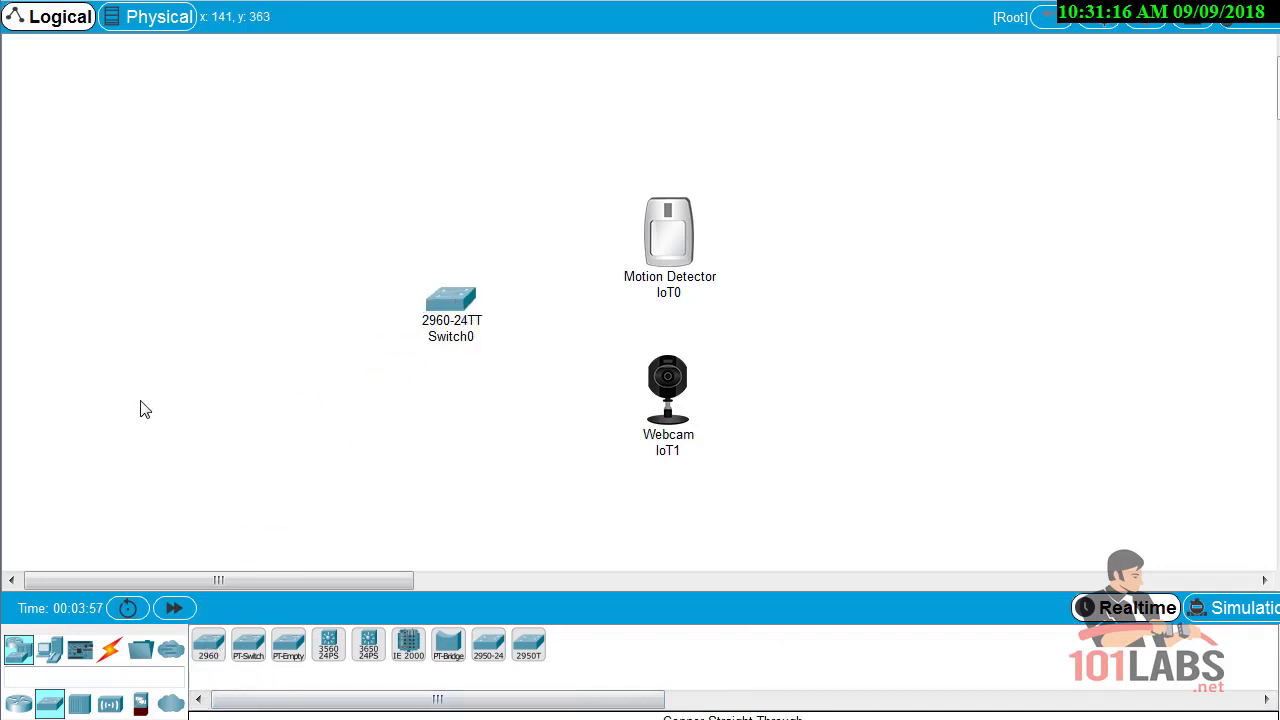
pyautogui.click(49, 650)
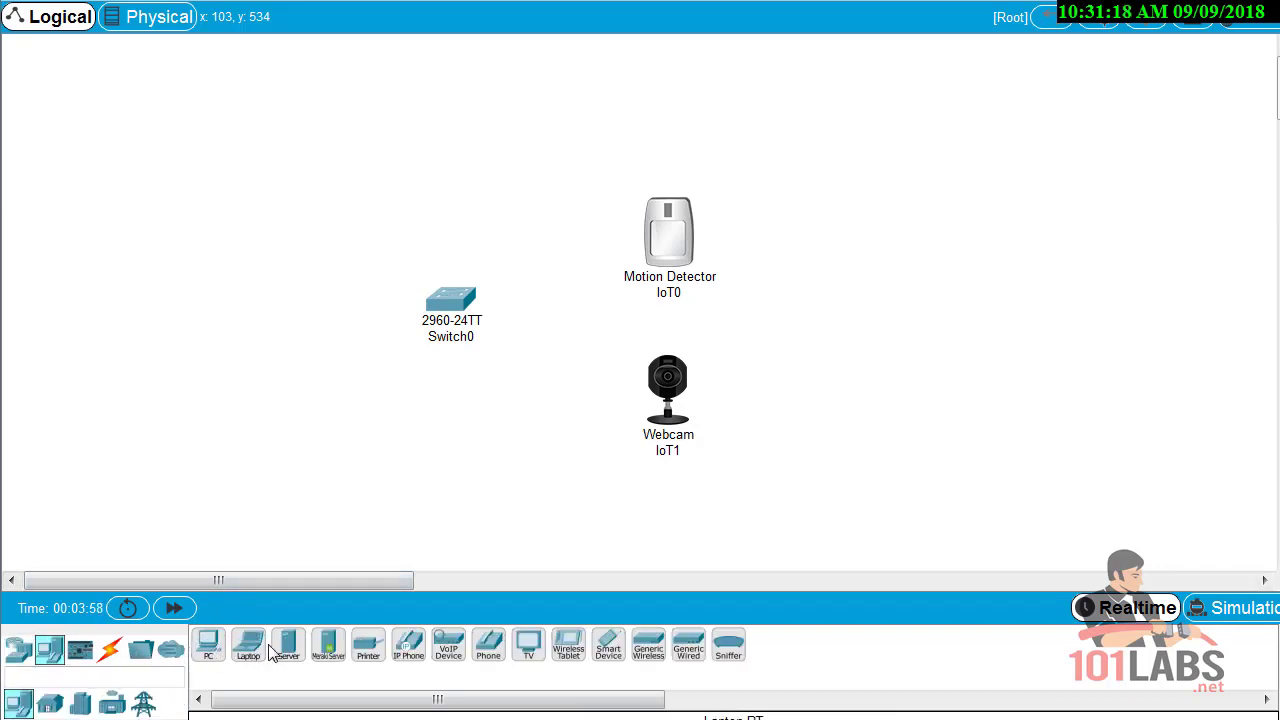
pyautogui.moveTo(288, 648); pyautogui.dragTo(313, 388)
pyautogui.moveTo(254, 253); pyautogui.dragTo(243, 282)
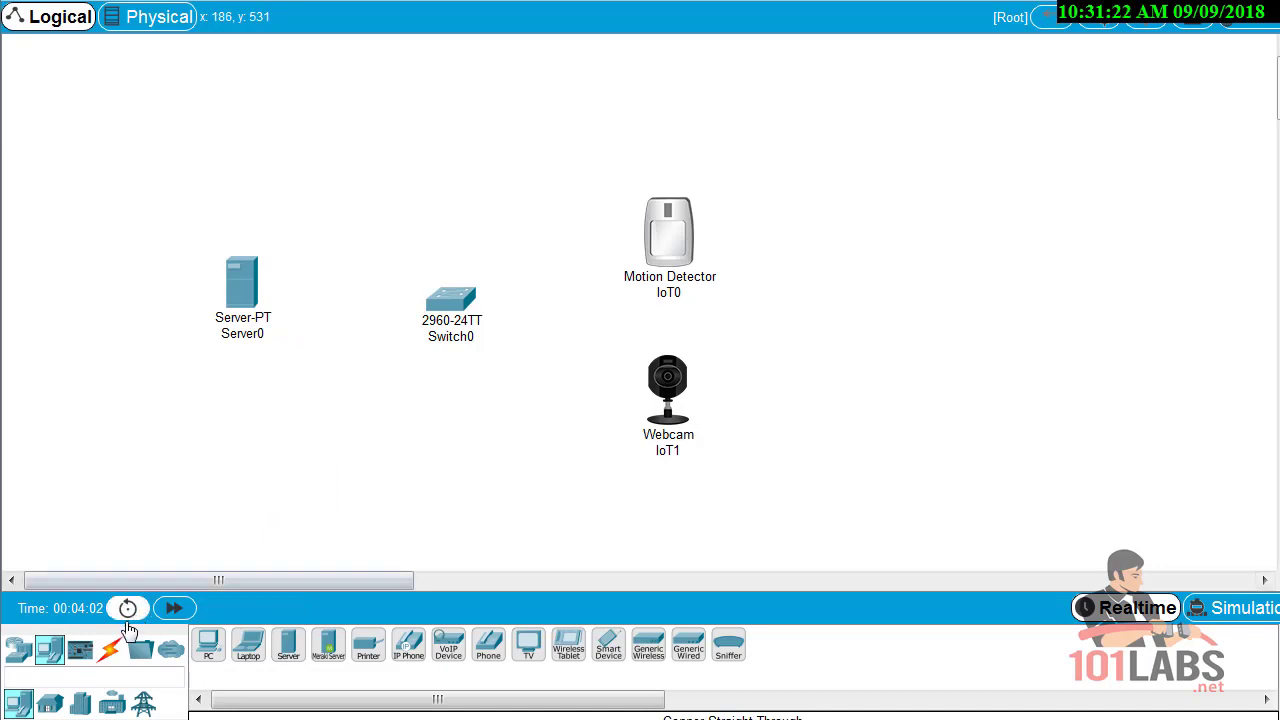
# - Connect the server's FastEthernet0 port to the switch's FastEthernet0/20 port with a copper straight-through cable
pyautogui.click(110, 650)
pyautogui.click(288, 648)
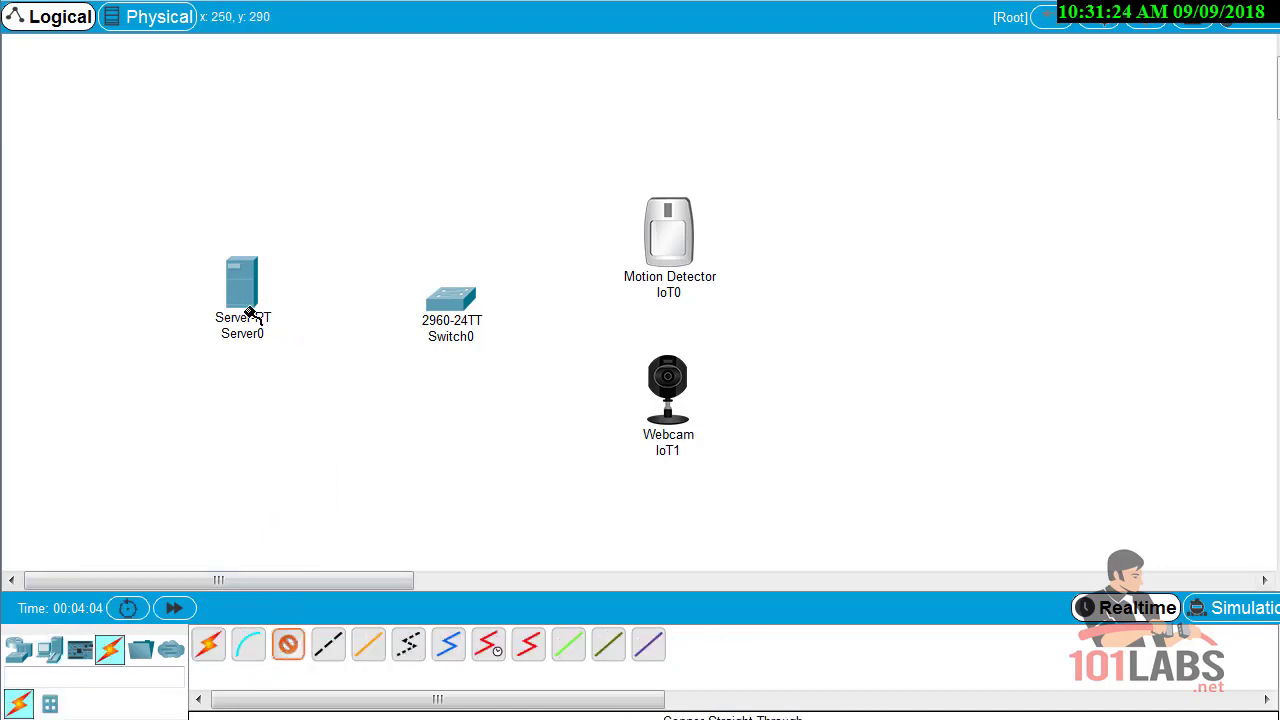
pyautogui.click(264, 324)
pyautogui.click(305, 312)
pyautogui.click(448, 296)
pyautogui.click(455, 289)
# - Connect the switch's FastEthernet0/19 port to the motion detector's FastEthernet0 port with a copper straight-through cable
pyautogui.click(288, 648)
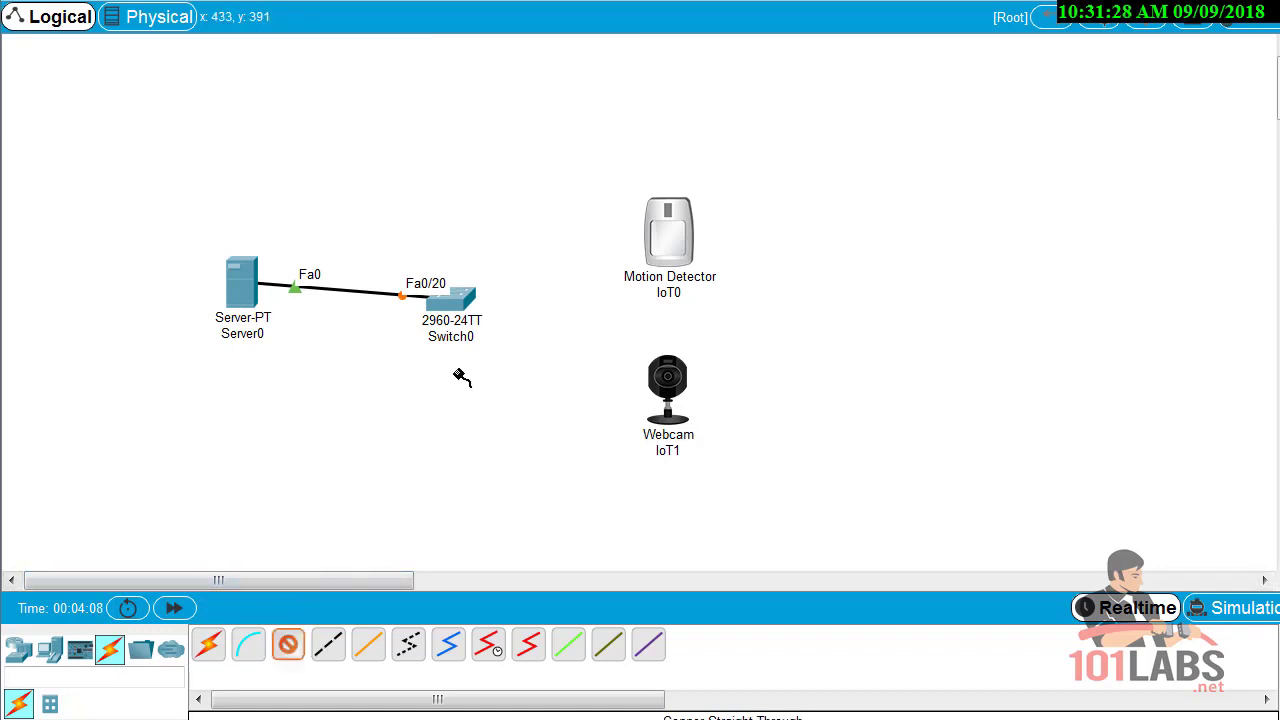
pyautogui.click(458, 305)
pyautogui.click(532, 270)
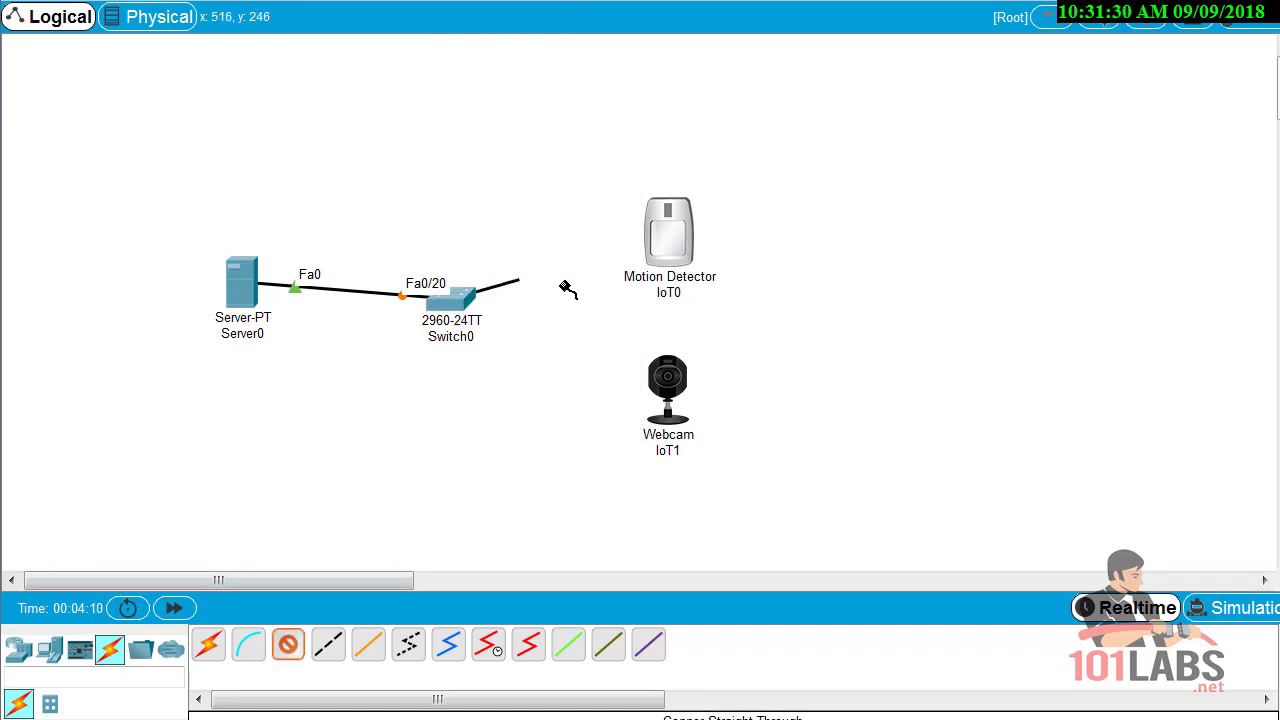
pyautogui.click(686, 238)
pyautogui.click(693, 248)
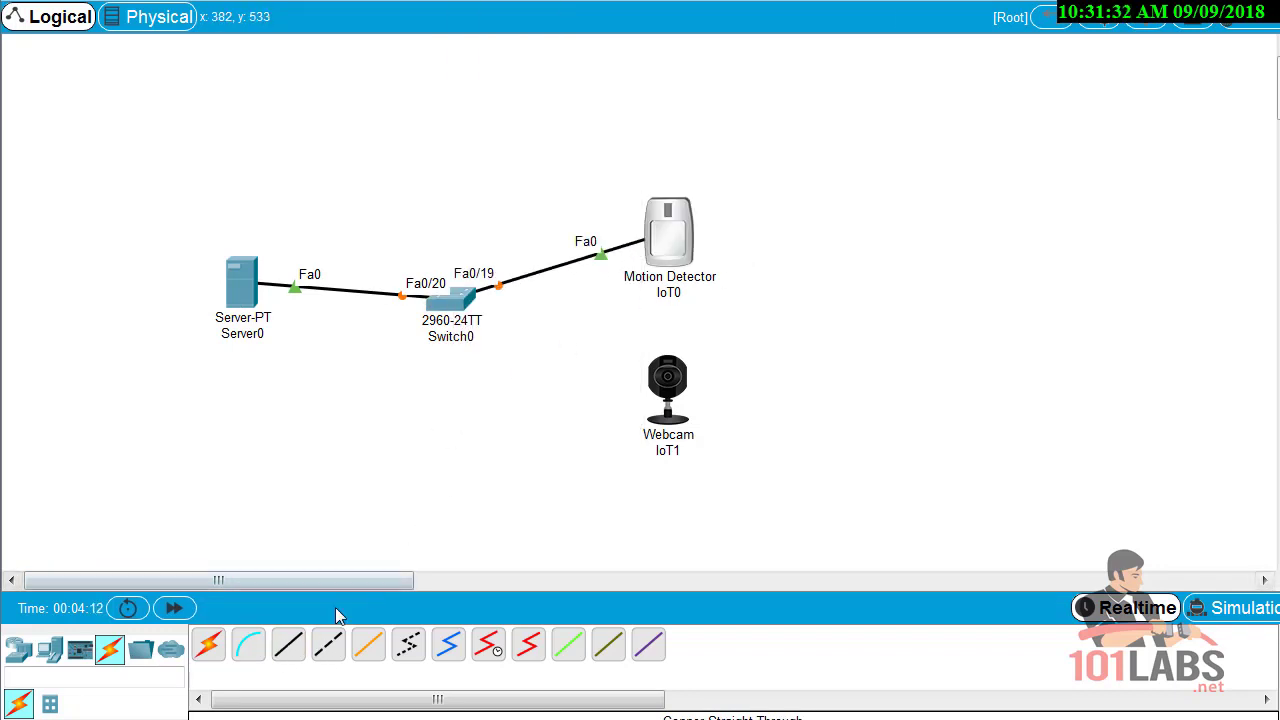
# - Connect the switch's FastEthernet0/18 port to the webcam's FastEthernet0 port with a copper straight-through cable
pyautogui.click(288, 645)
pyautogui.click(456, 302)
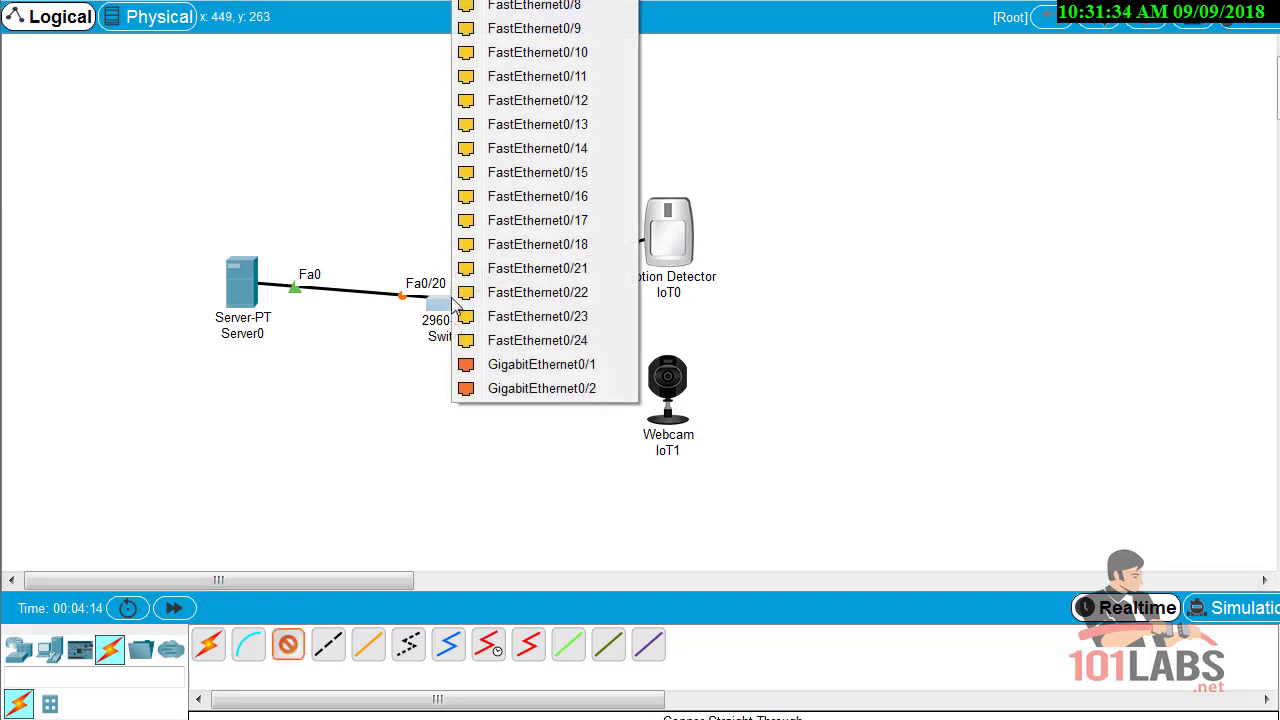
pyautogui.click(545, 243)
pyautogui.click(667, 392)
pyautogui.click(717, 396)
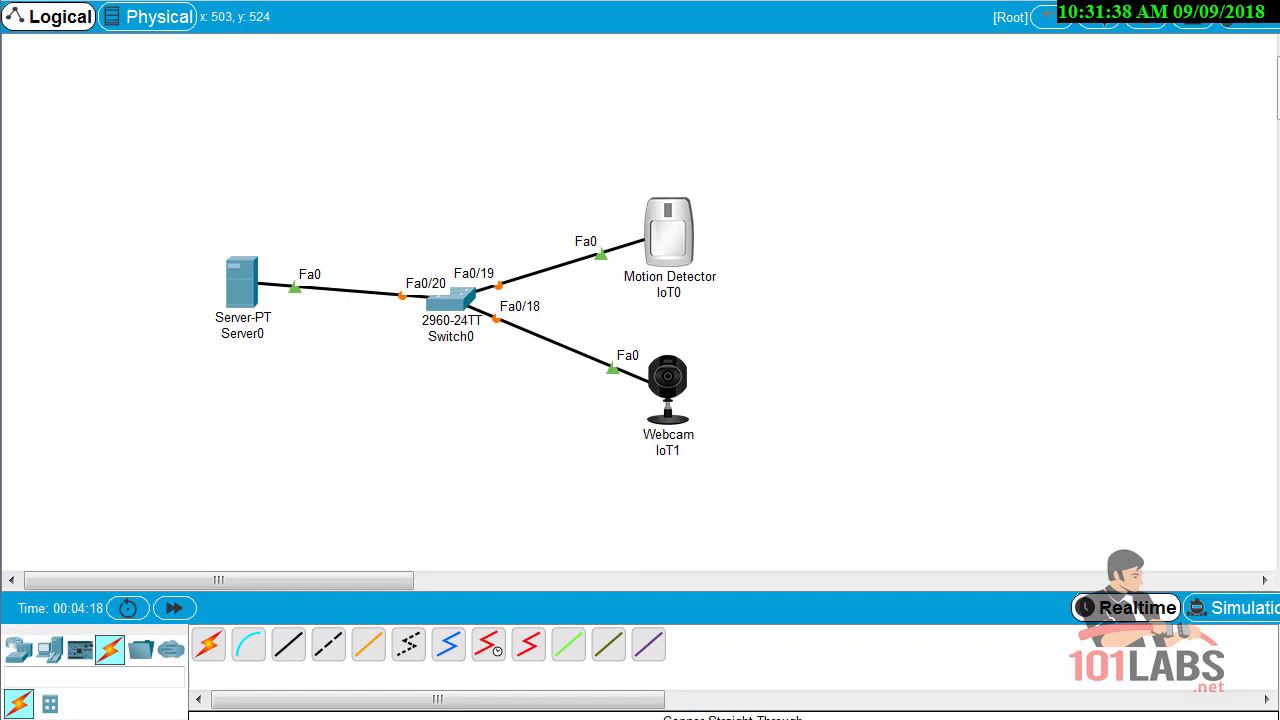
# - Switch to the Word lab document and read Tasks 1 and 2, including the server IP configuration example
pyautogui.hotkey('alt', 'Tab')
pyautogui.scroll(-3, 523, 557)
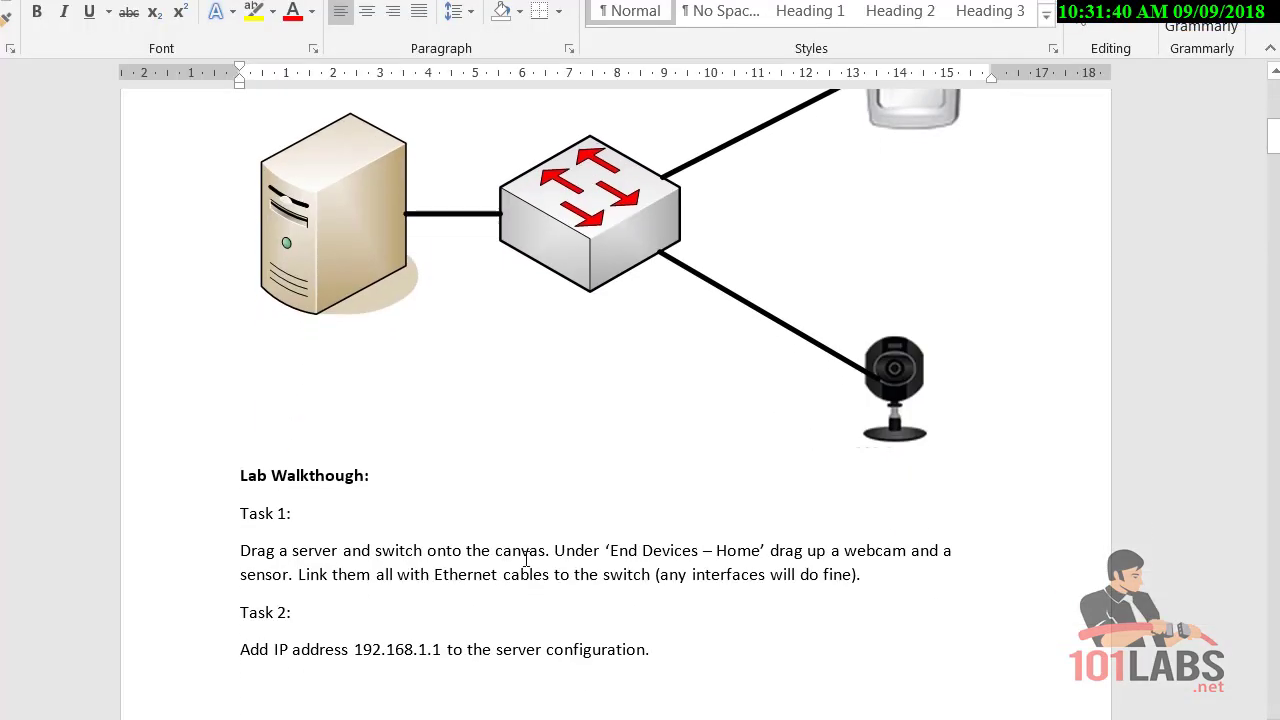
pyautogui.scroll(-3, 366, 506)
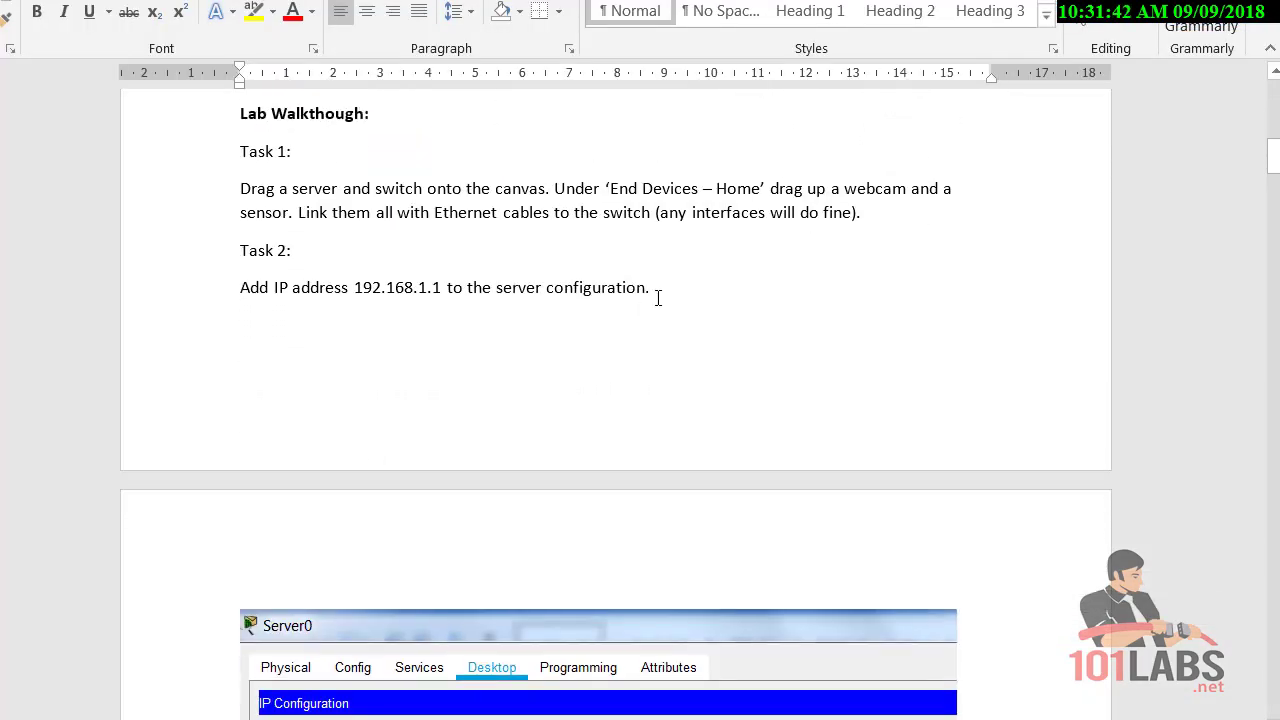
pyautogui.moveTo(650, 288); pyautogui.dragTo(238, 288)
pyautogui.scroll(-3, 529, 408)
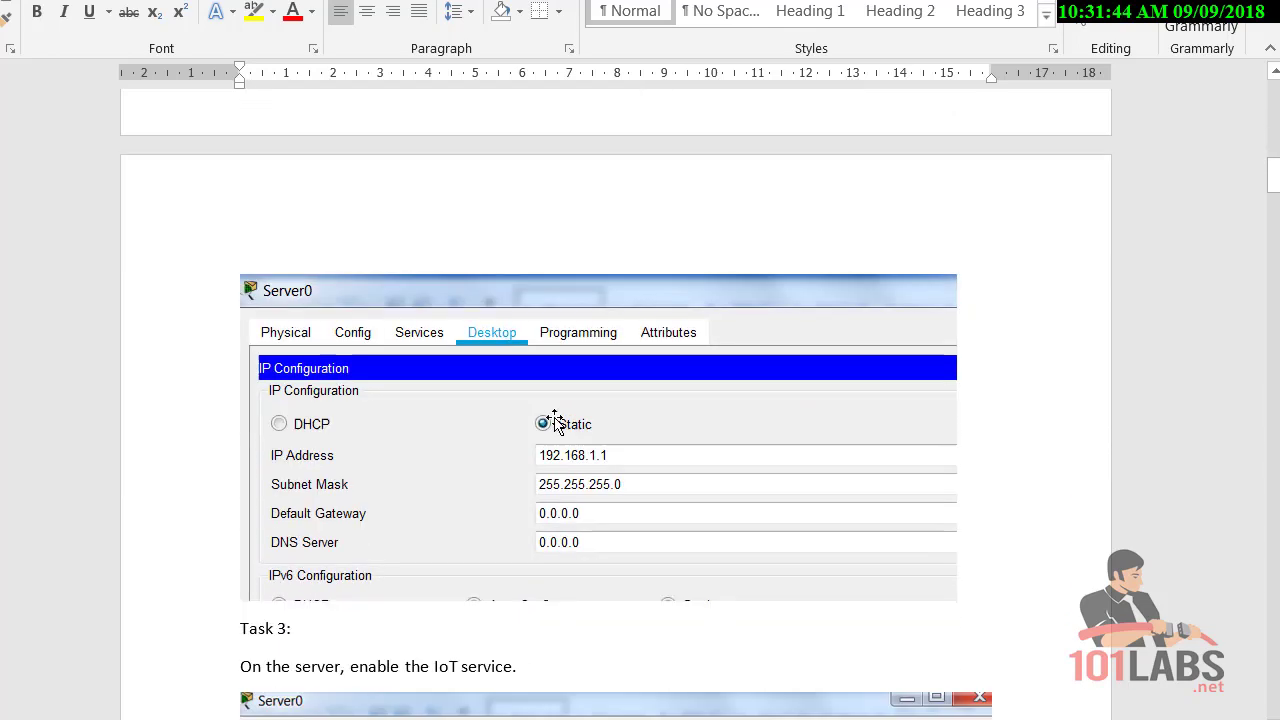
pyautogui.scroll(-1, 751, 462)
# - Back in Packet Tracer, give the server the static IP address 192.168.1.1 with subnet mask 255.255.255.0
pyautogui.hotkey('alt', 'Tab')
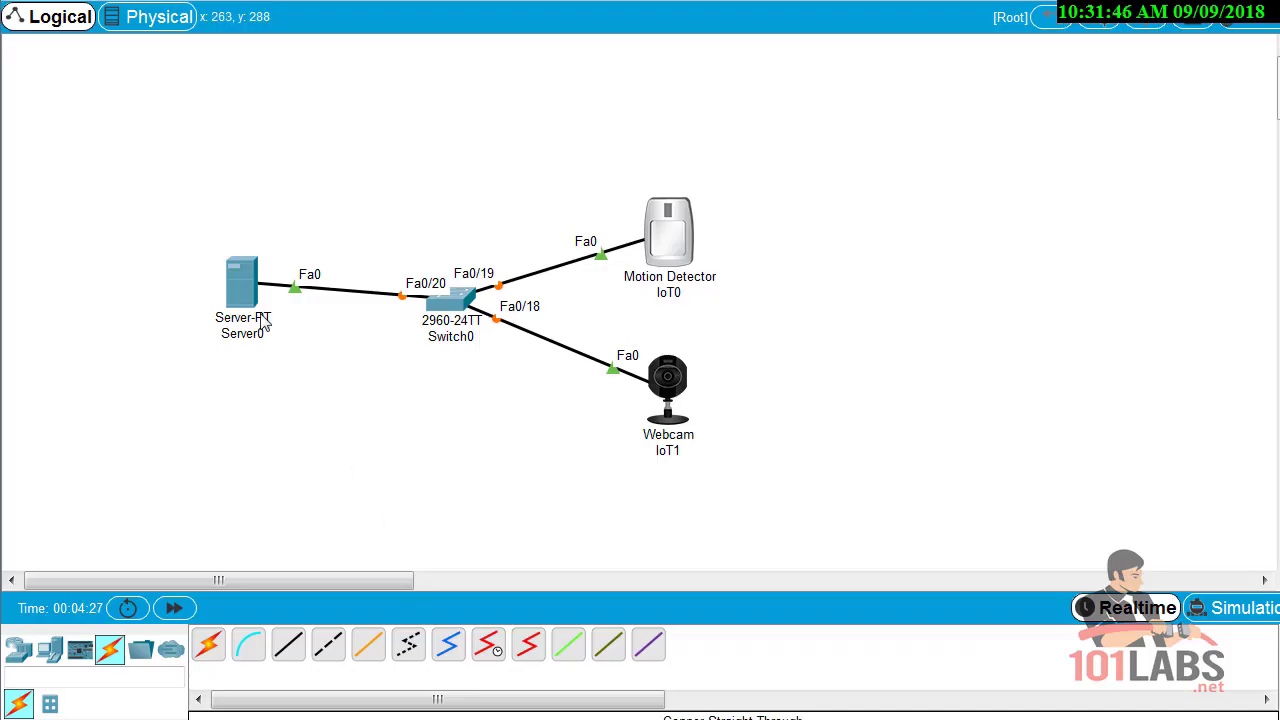
pyautogui.click(242, 290)
pyautogui.click(441, 3)
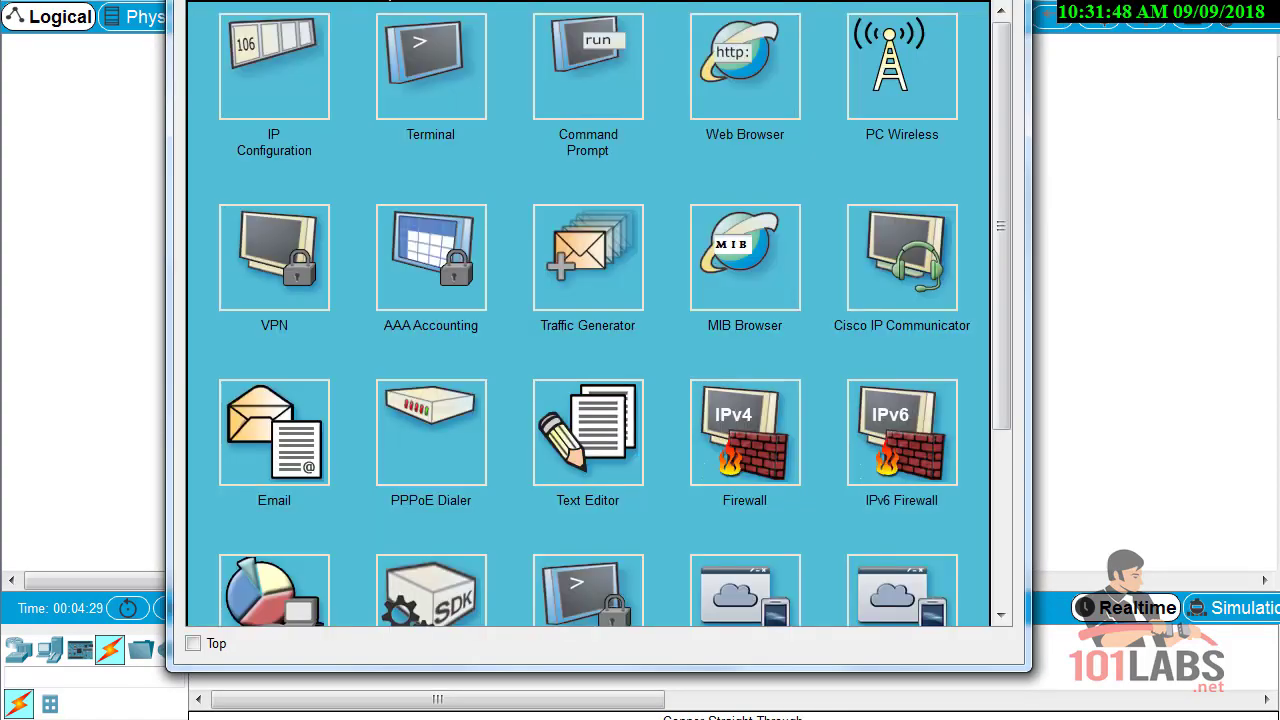
pyautogui.click(307, 69)
pyautogui.click(522, 112)
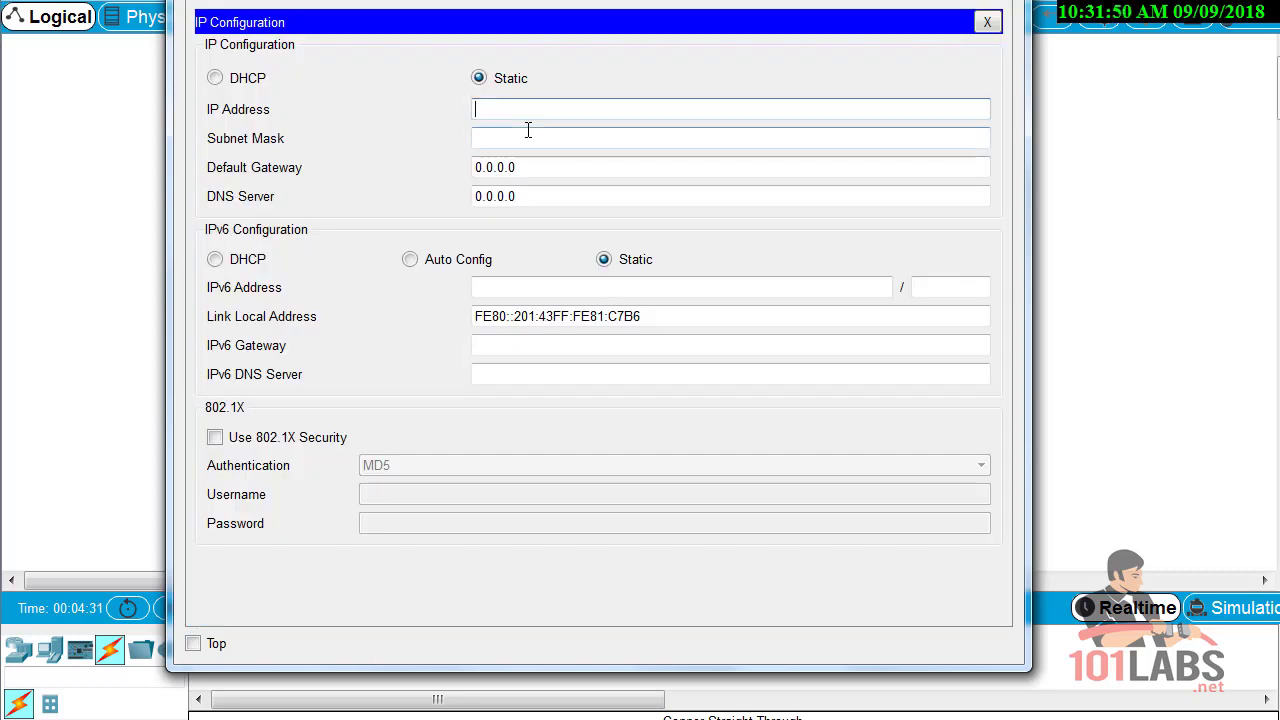
pyautogui.write('192.168.1.1')
pyautogui.click(528, 137)
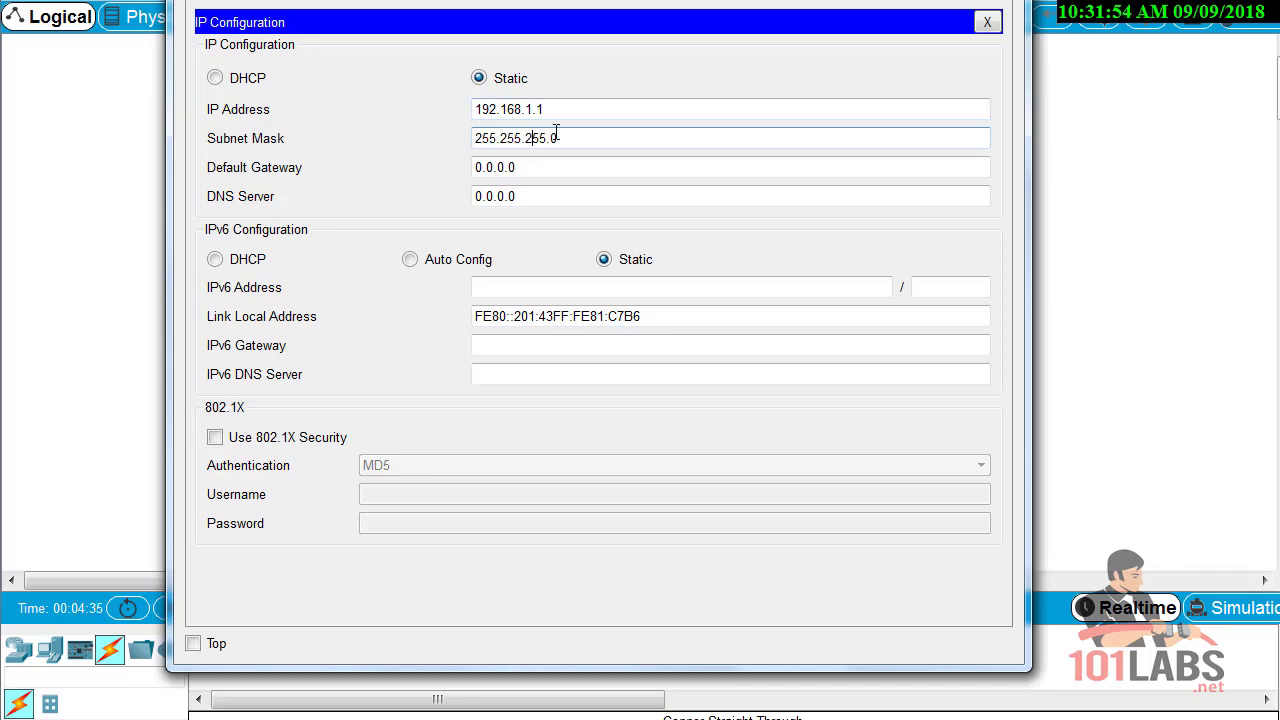
pyautogui.click(985, 27)
pyautogui.click(1114, 423)
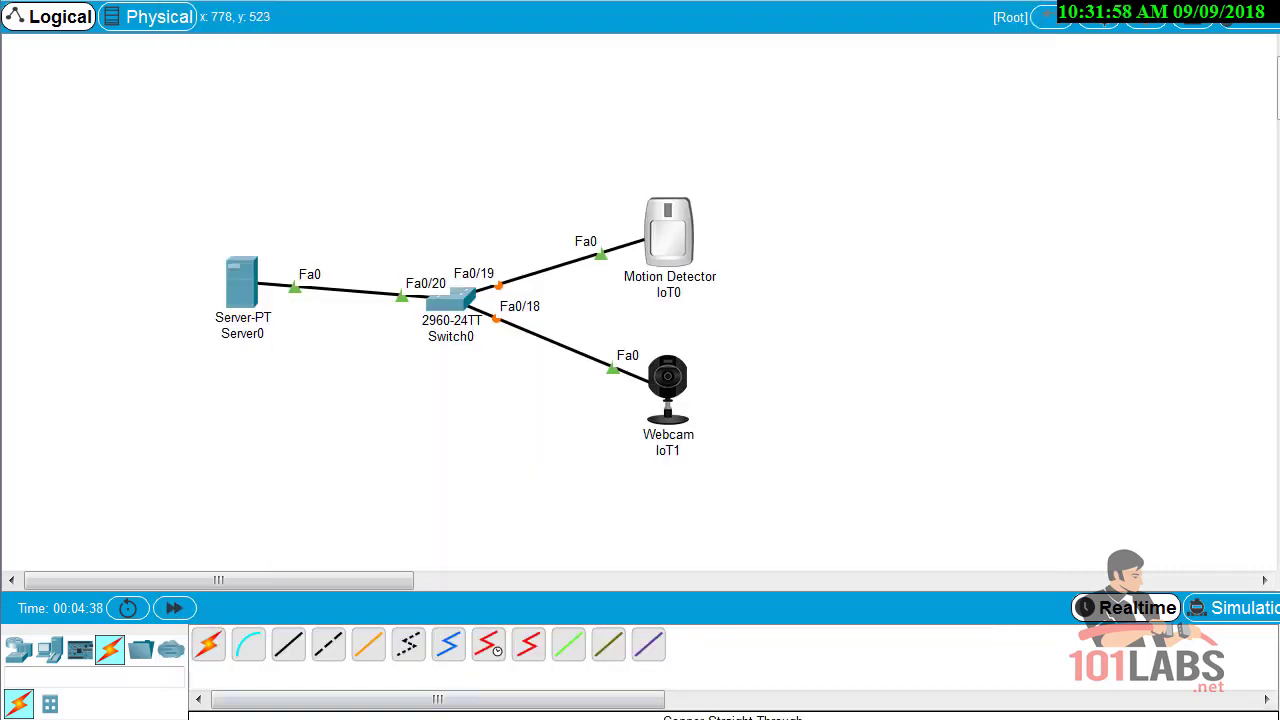
# - Switch to the Word lab document and read Task 3 about the server's IoT service
pyautogui.hotkey('alt', 'Tab')
pyautogui.scroll(-5, 790, 480)
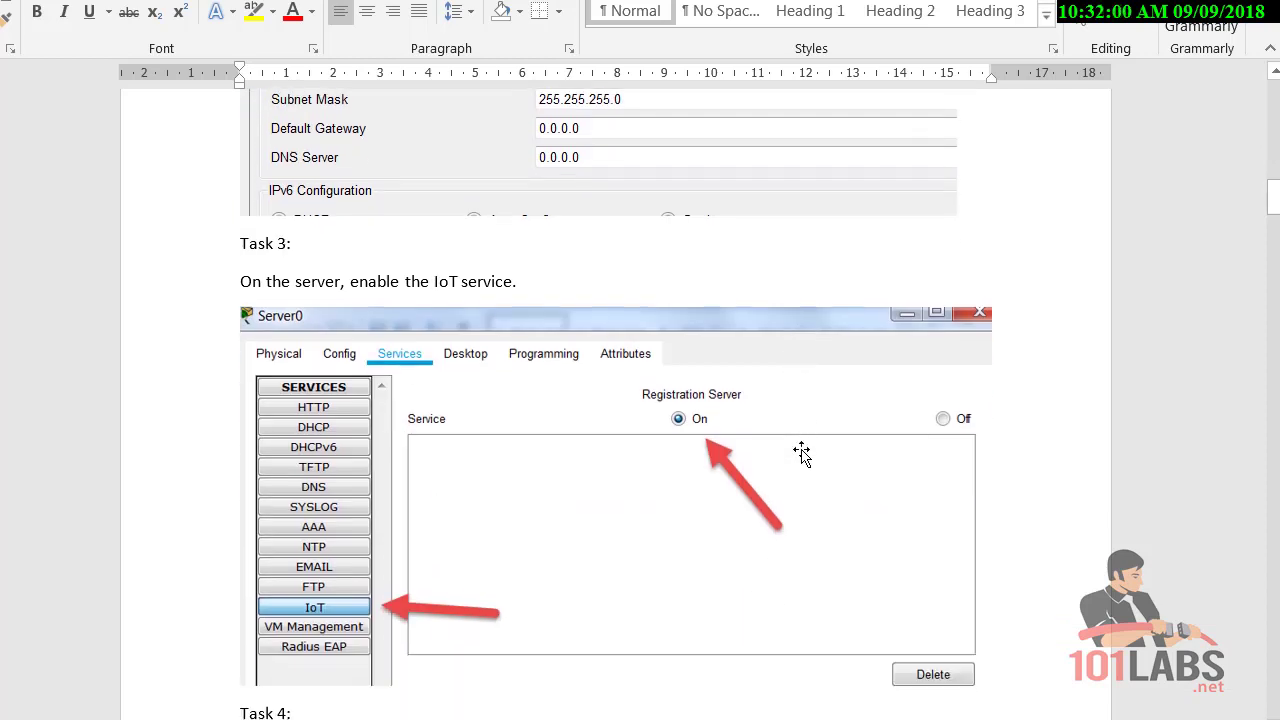
pyautogui.scroll(-1, 802, 453)
pyautogui.scroll(-1, 802, 453)
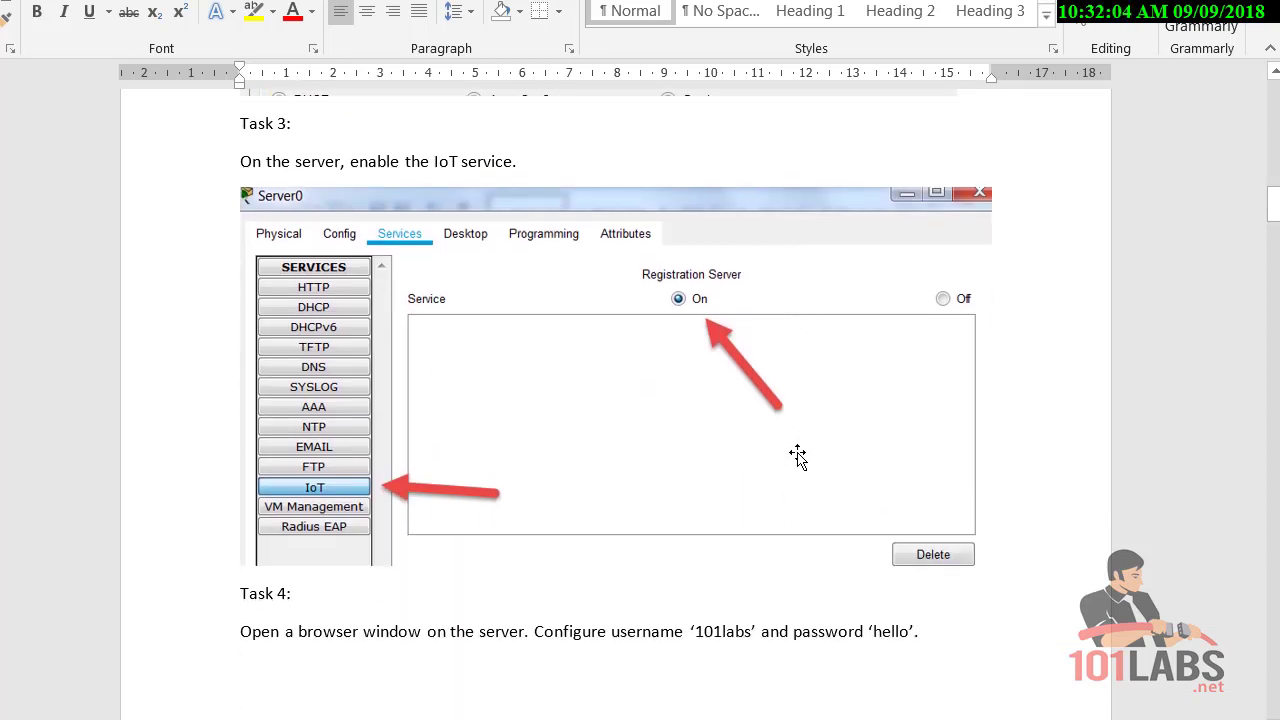
# - Return to the server's settings in Packet Tracer and turn on its IoT registration server service
pyautogui.hotkey('alt', 'Tab')
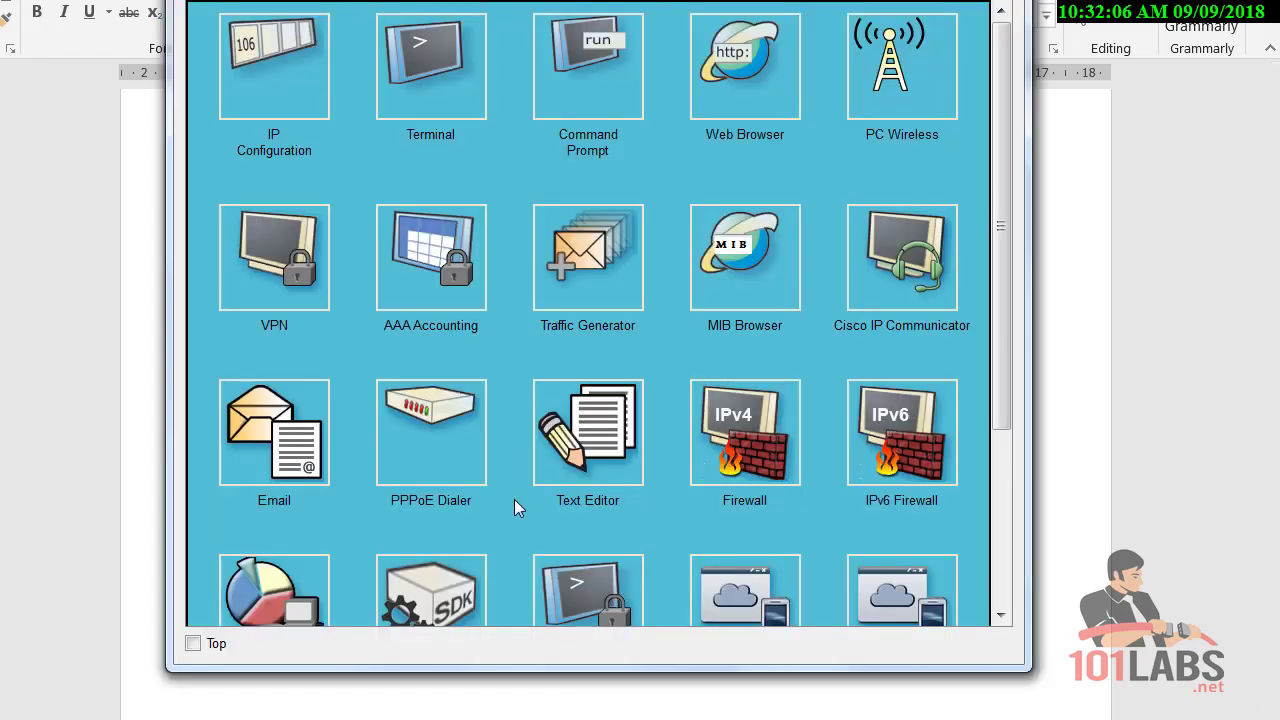
pyautogui.click(343, 2)
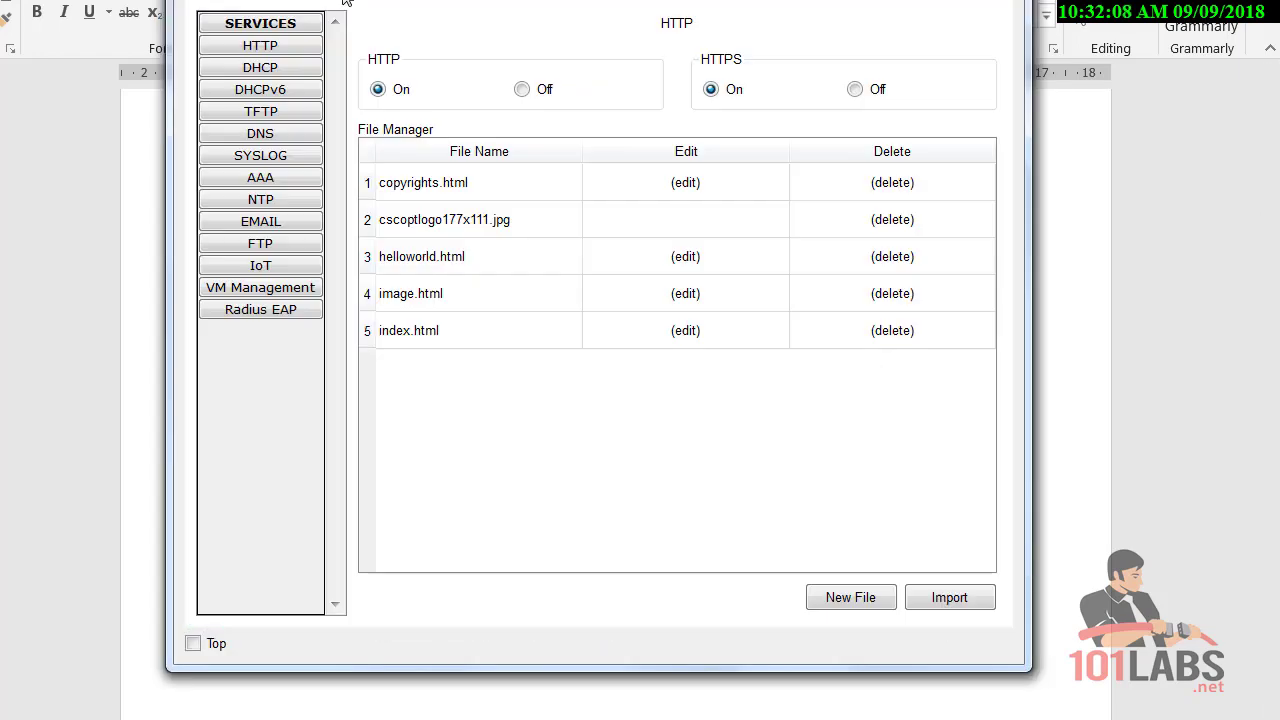
pyautogui.click(284, 268)
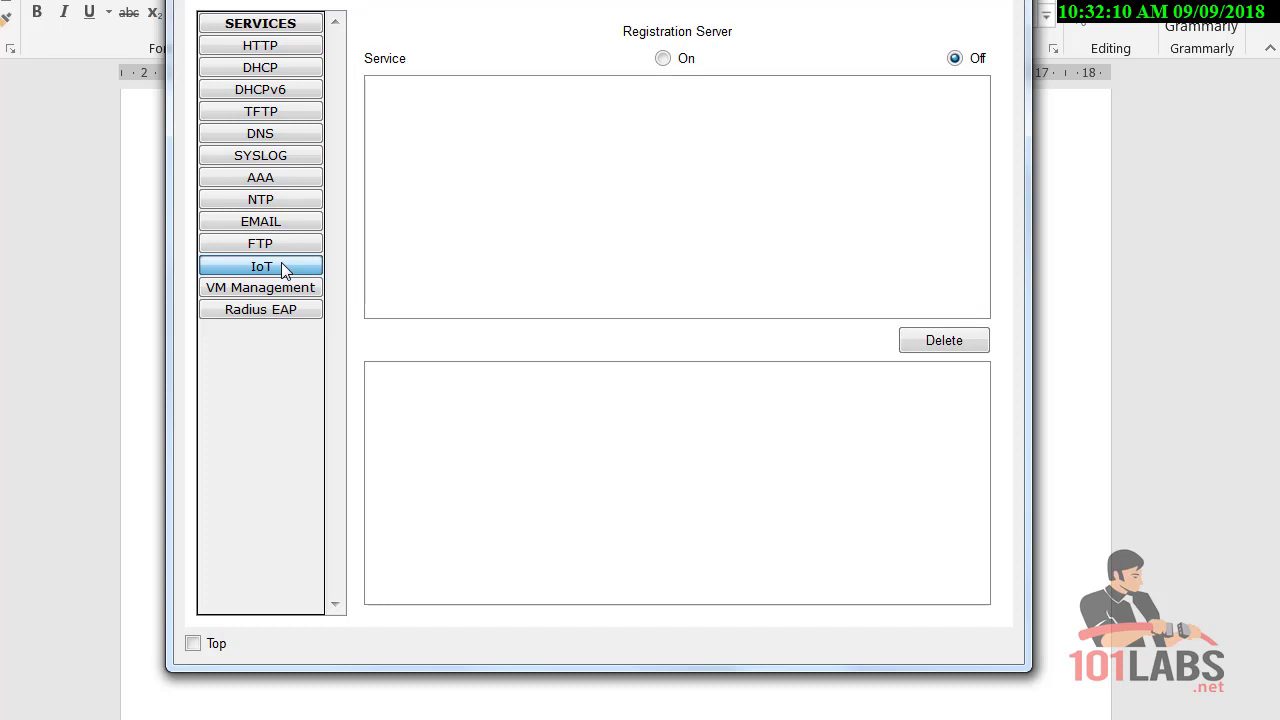
pyautogui.click(663, 59)
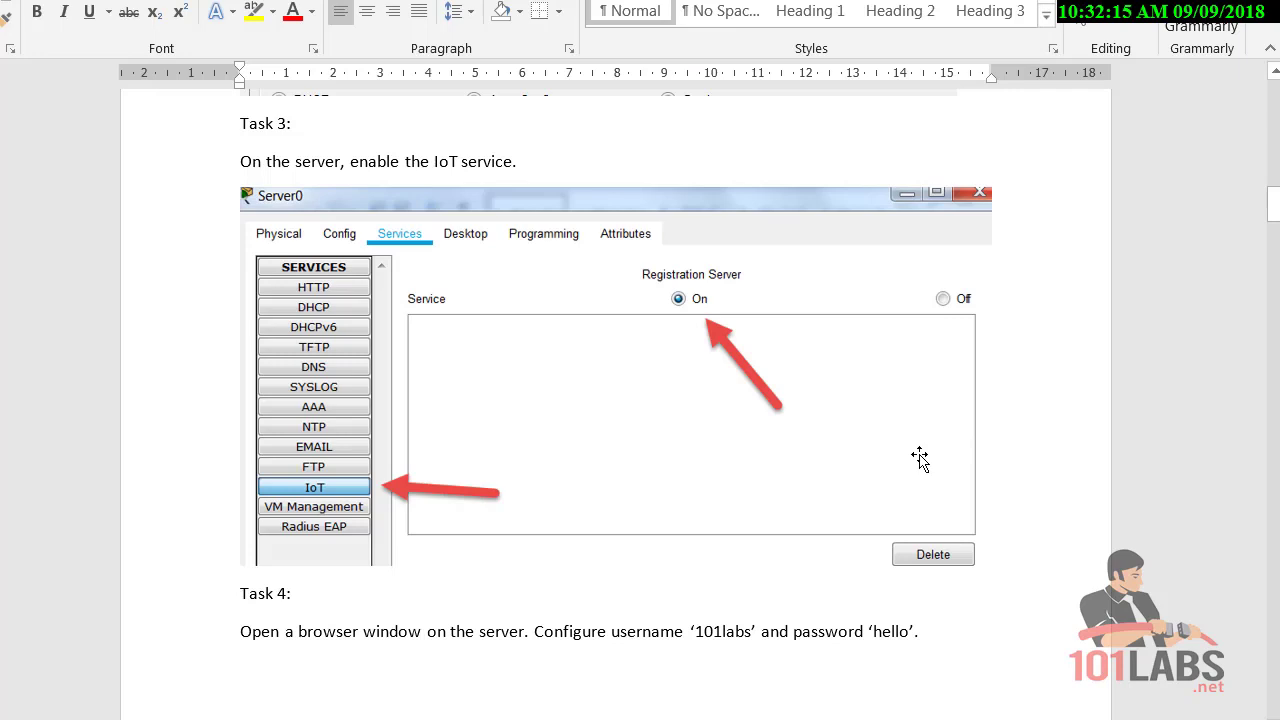
# - Read Task 4 in the Word lab document, covering the server's browser login and the registration account sign-up
pyautogui.scroll(-6, 920, 457)
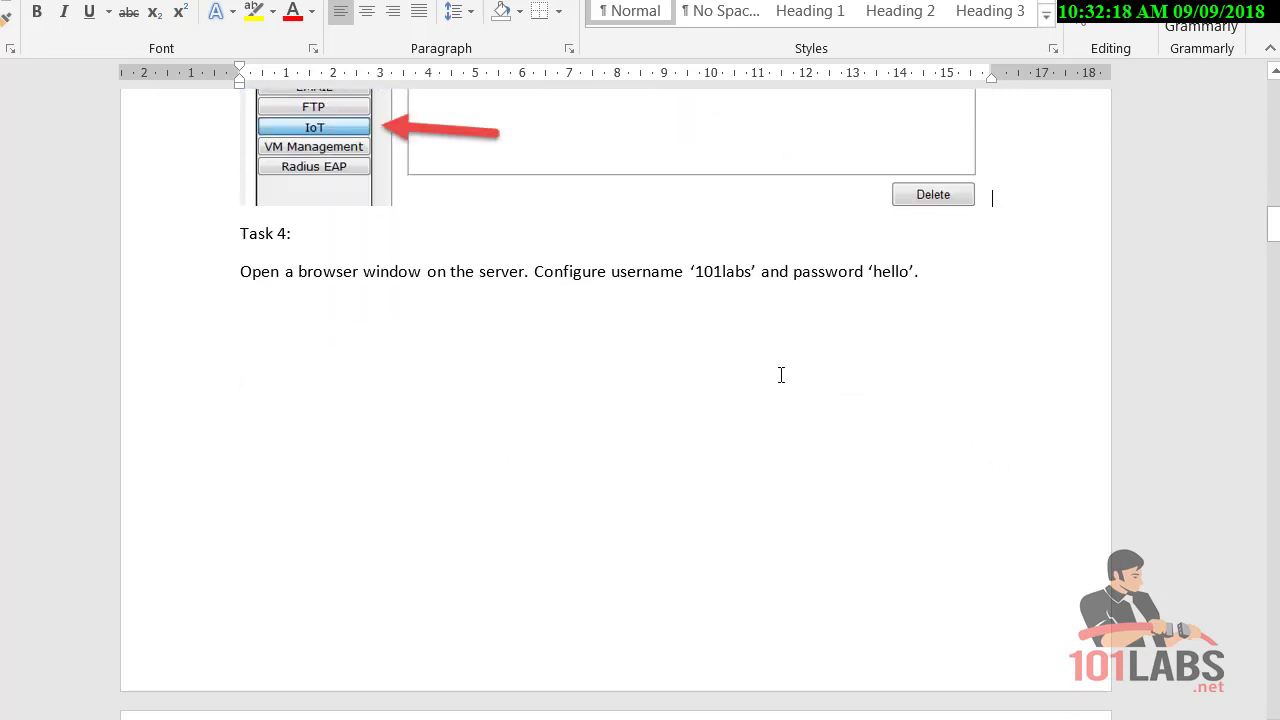
pyautogui.moveTo(692, 271); pyautogui.dragTo(920, 271)
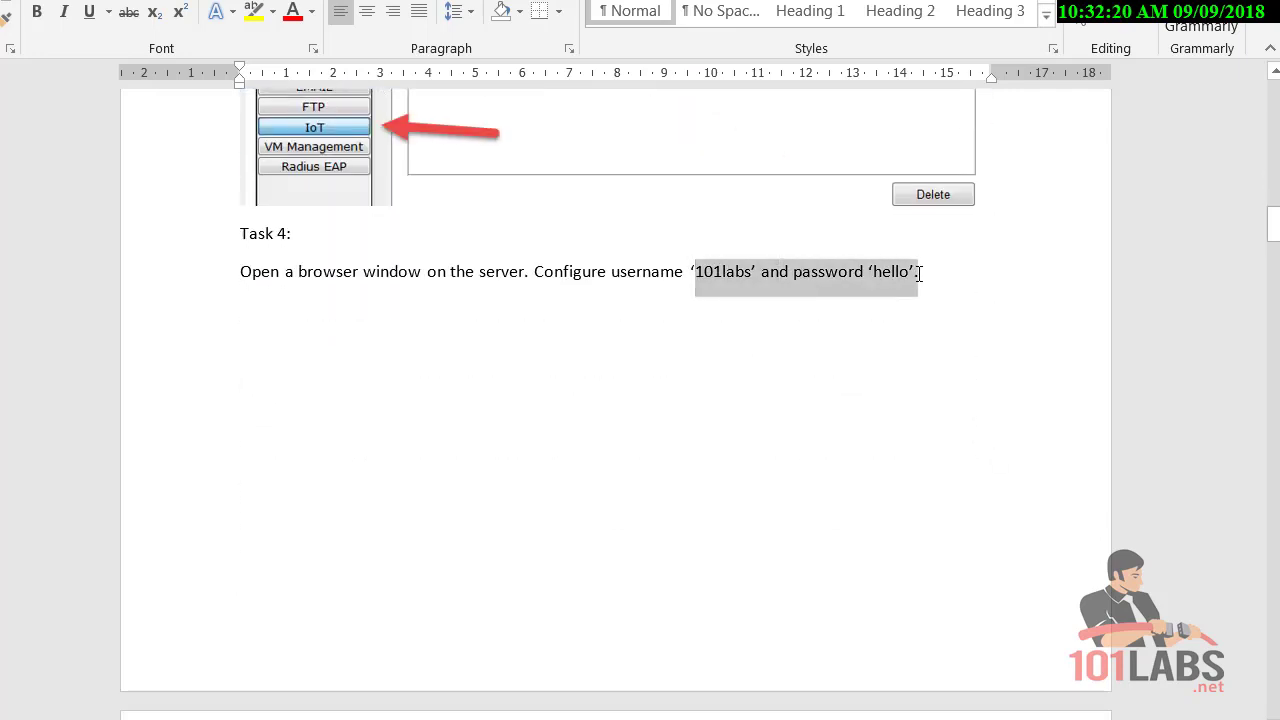
pyautogui.scroll(-9, 894, 400)
pyautogui.scroll(-3, 979, 461)
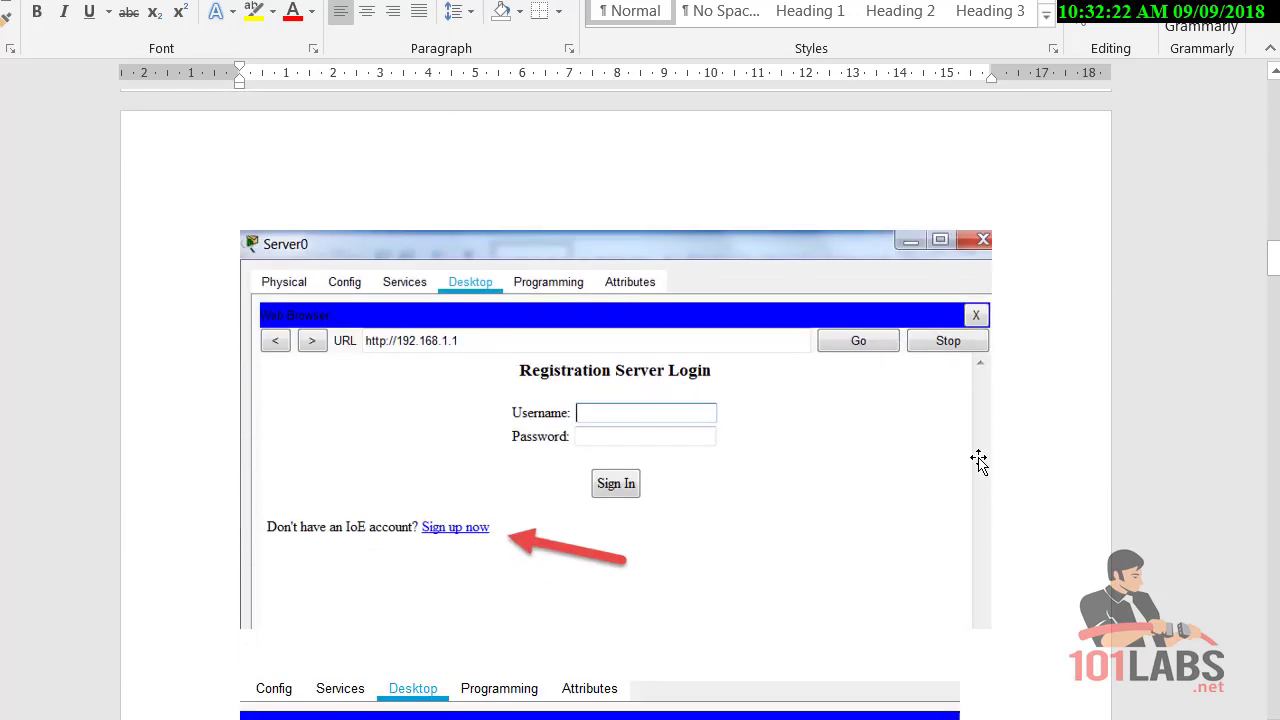
pyautogui.scroll(-1, 1025, 480)
pyautogui.scroll(1, 1025, 480)
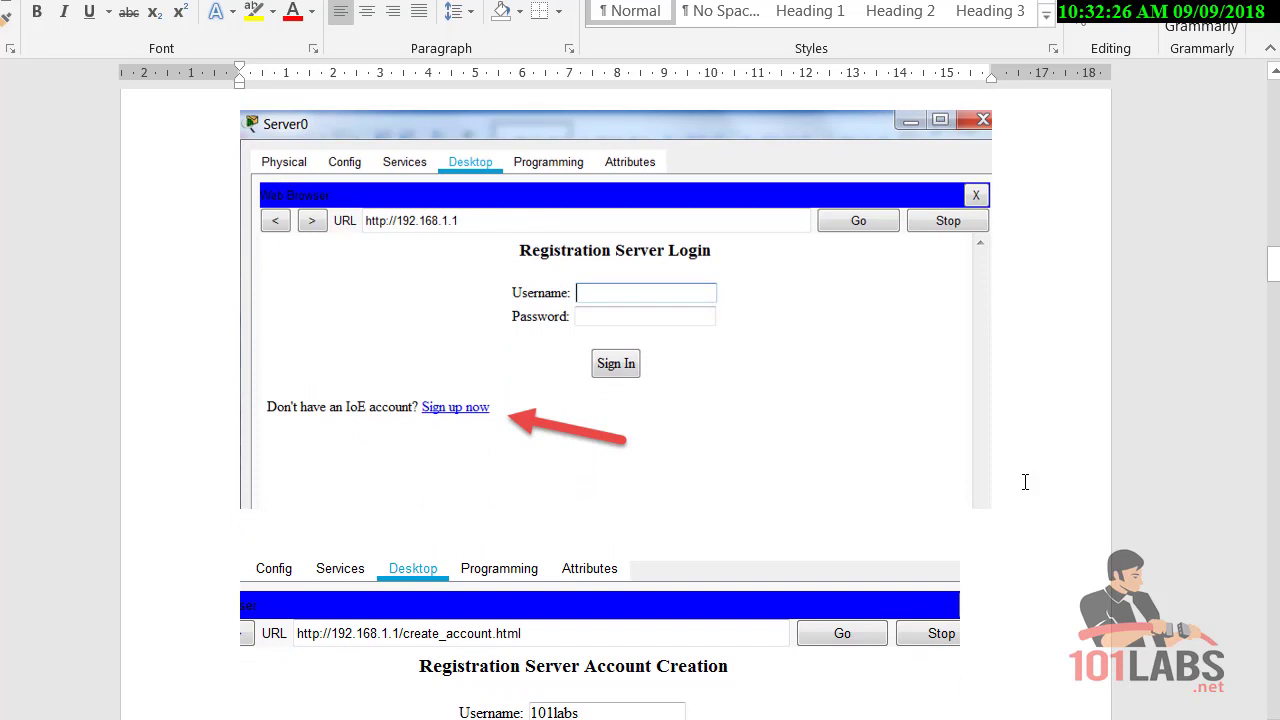
# - Return to Packet Tracer and load 192.168.1.1 in the server's web browser
pyautogui.scroll(-6, 1025, 482)
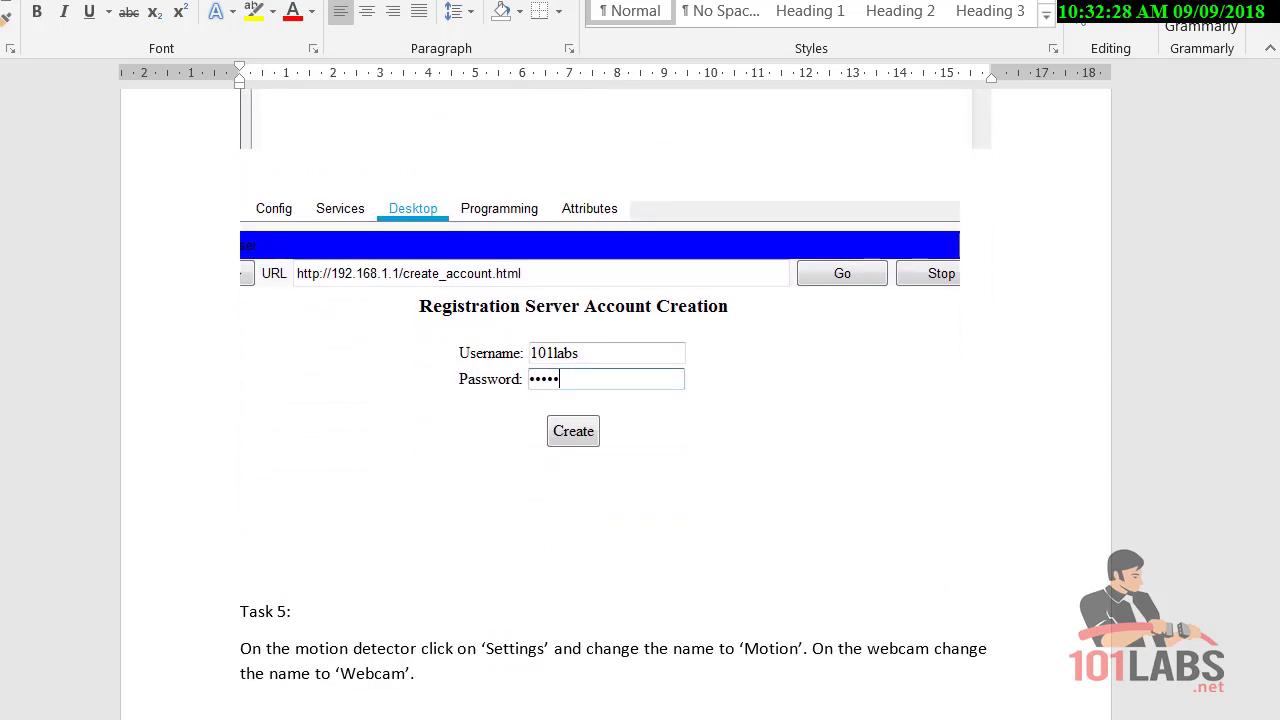
pyautogui.hotkey('alt', 'Tab')
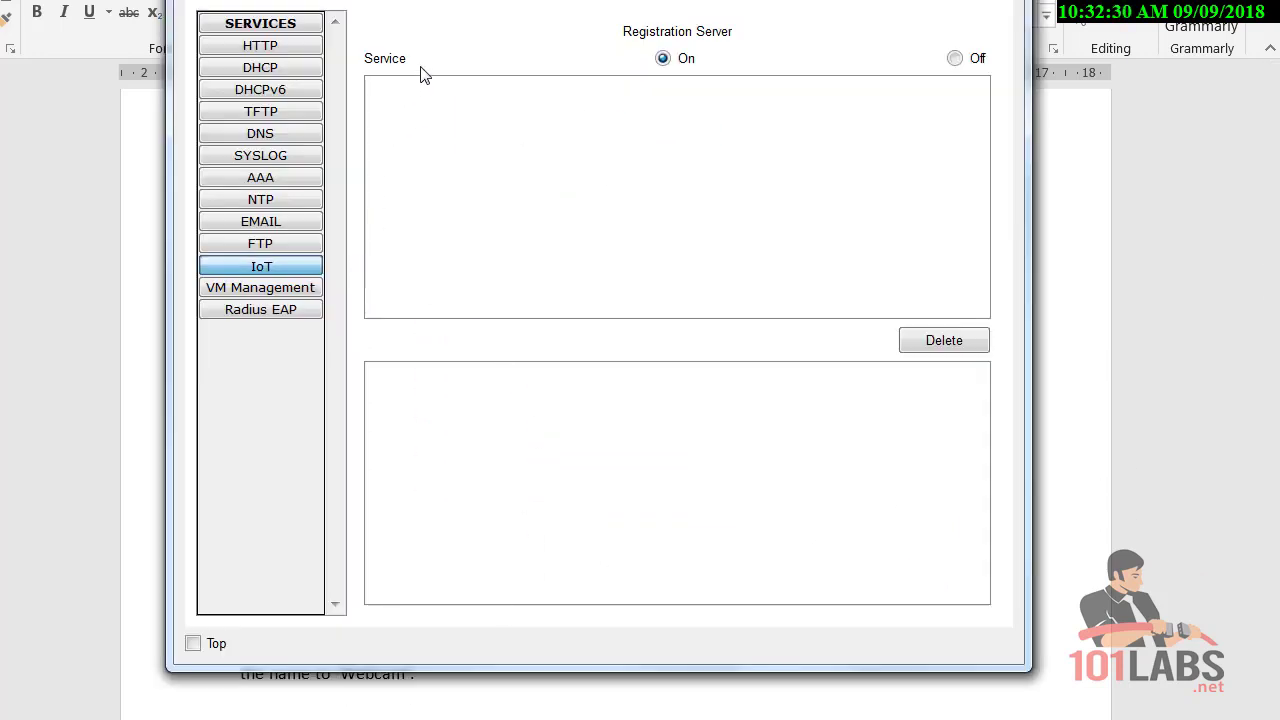
pyautogui.click(434, 1)
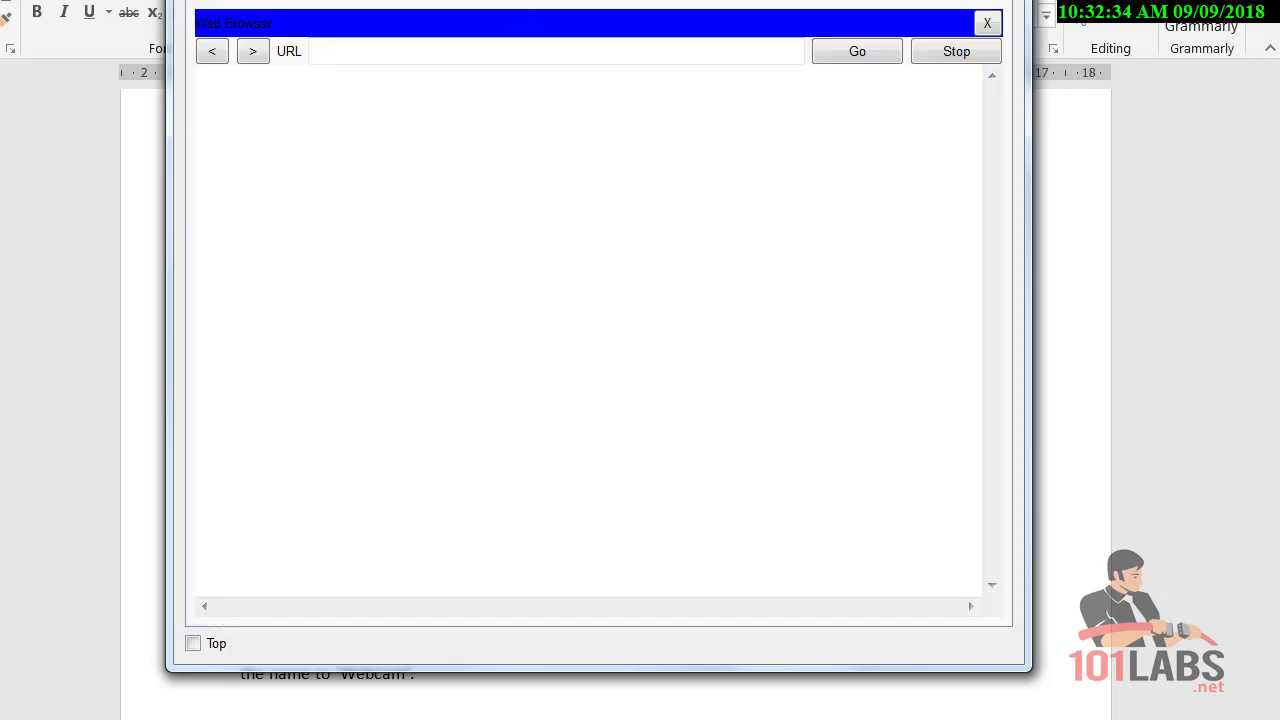
pyautogui.moveTo(560, 0); pyautogui.dragTo(498, 45)
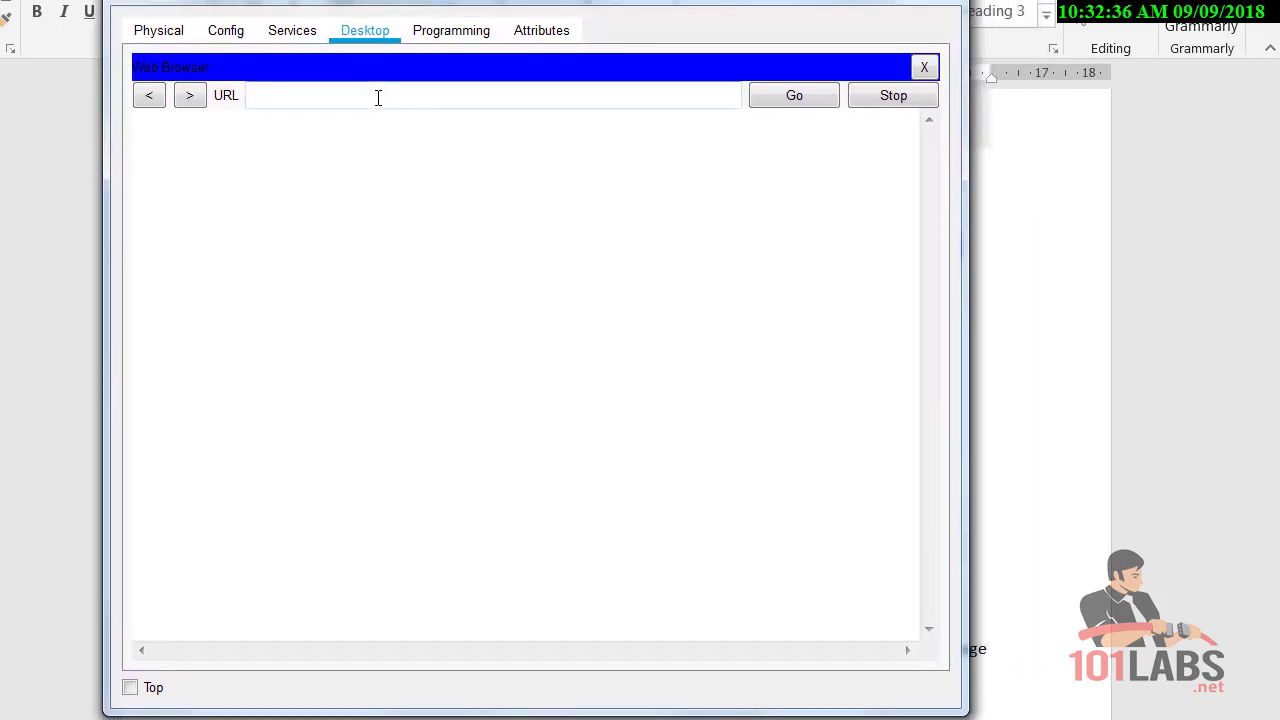
pyautogui.click(400, 98)
pyautogui.write('192.168.1.1')
pyautogui.click(803, 102)
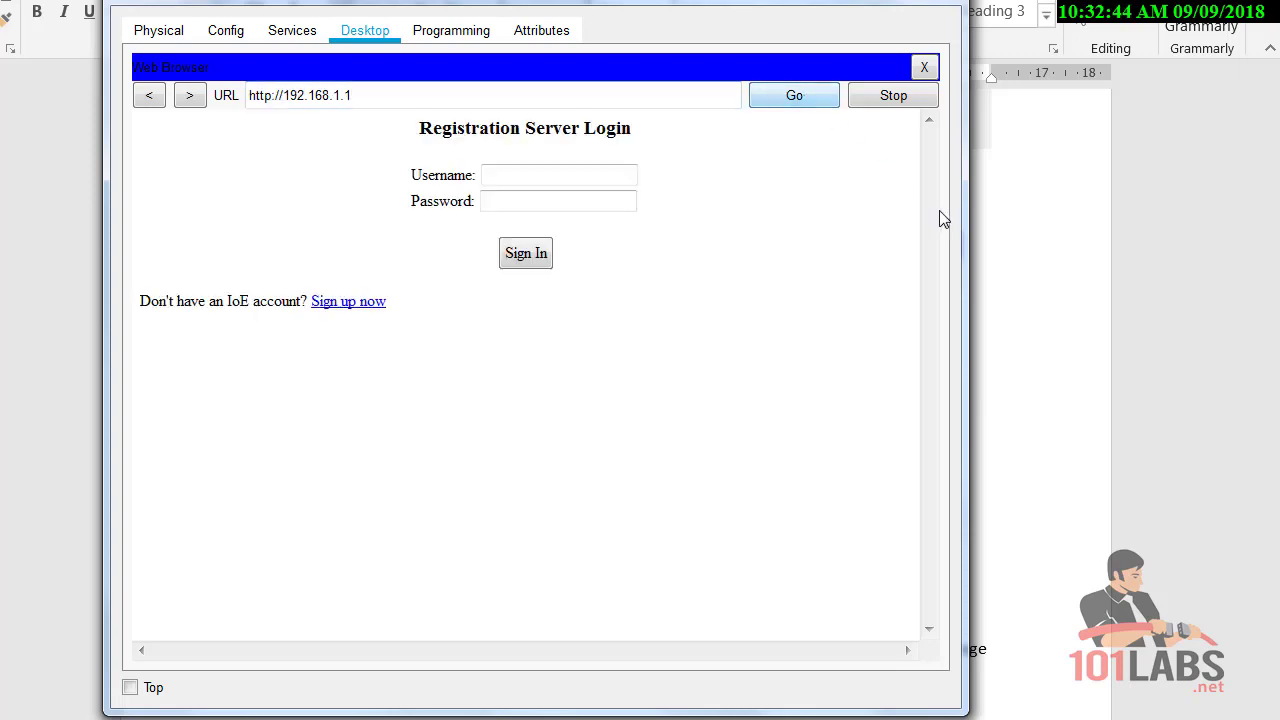
# - Widen the server window and try to sign in to the registration server with username 101labs and the account password
pyautogui.moveTo(967, 230); pyautogui.dragTo(1232, 230)
pyautogui.click(631, 174)
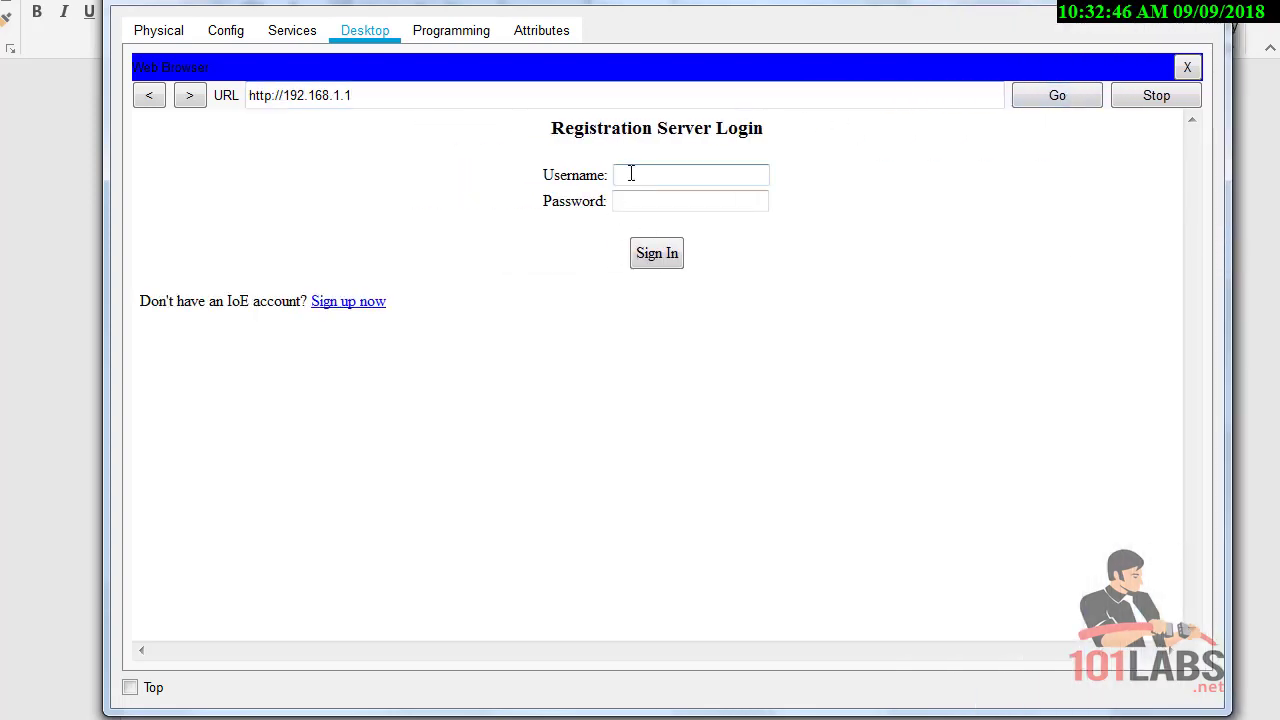
pyautogui.write('101labs')
pyautogui.press('Tab')
pyautogui.click(662, 256)
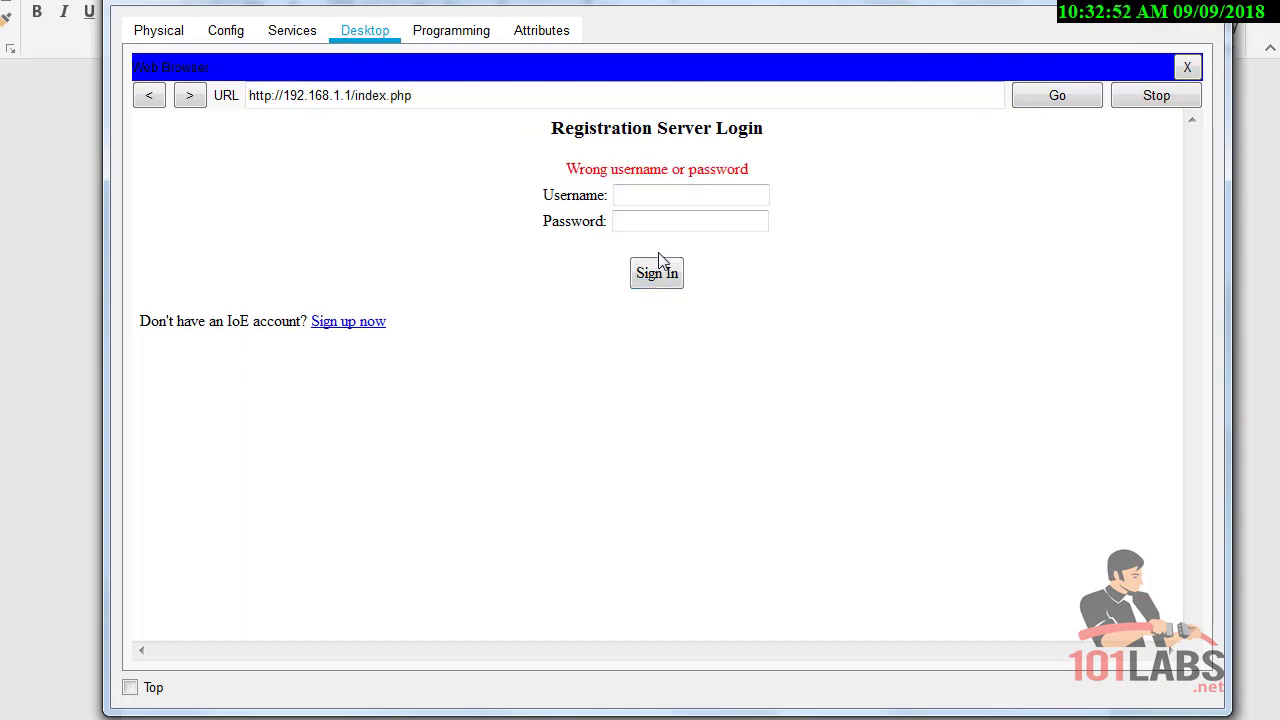
pyautogui.click(663, 202)
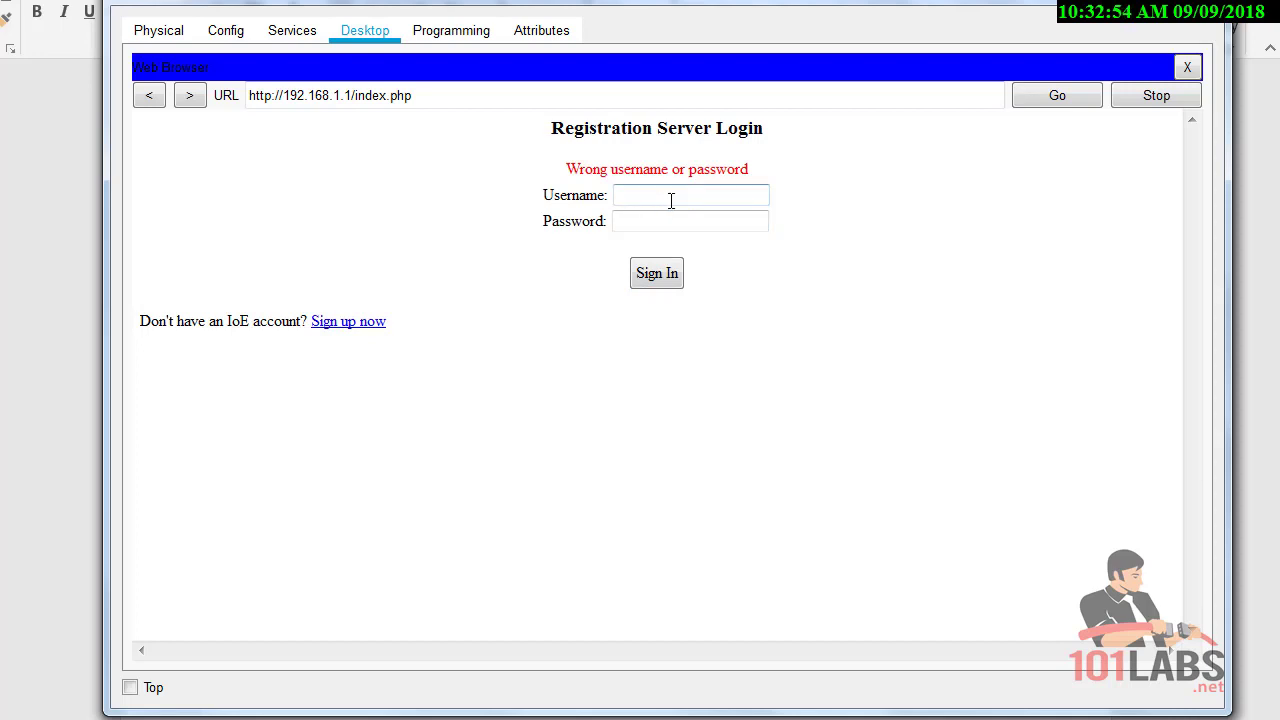
# - Sign up for a registration server account with the username 101labs and the account password
pyautogui.click(343, 325)
pyautogui.click(679, 187)
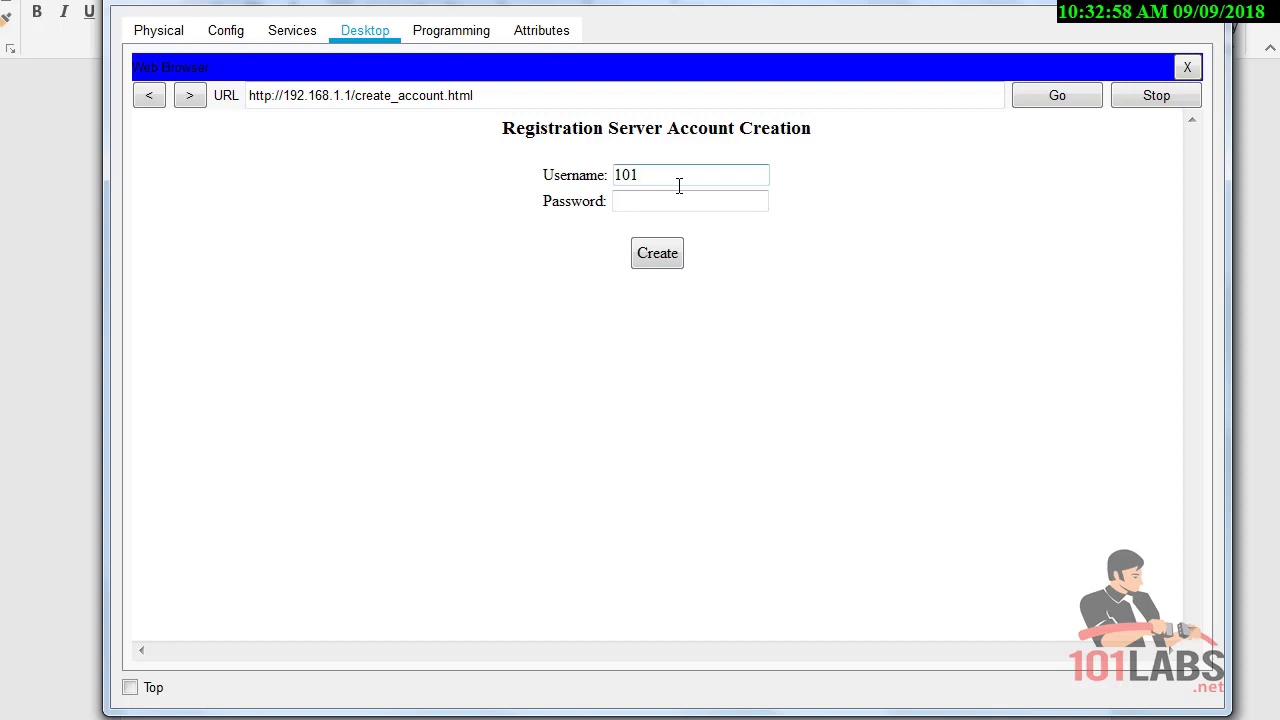
pyautogui.press('Tab')
pyautogui.write('1')
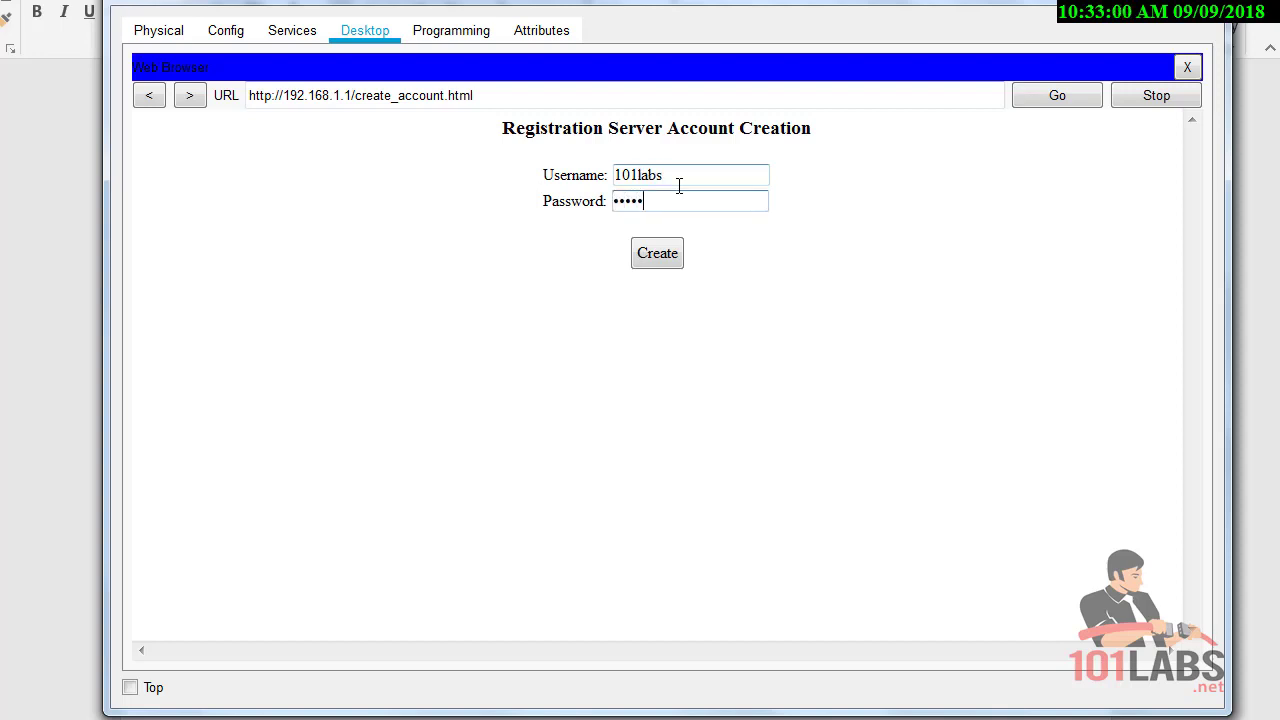
pyautogui.click(667, 255)
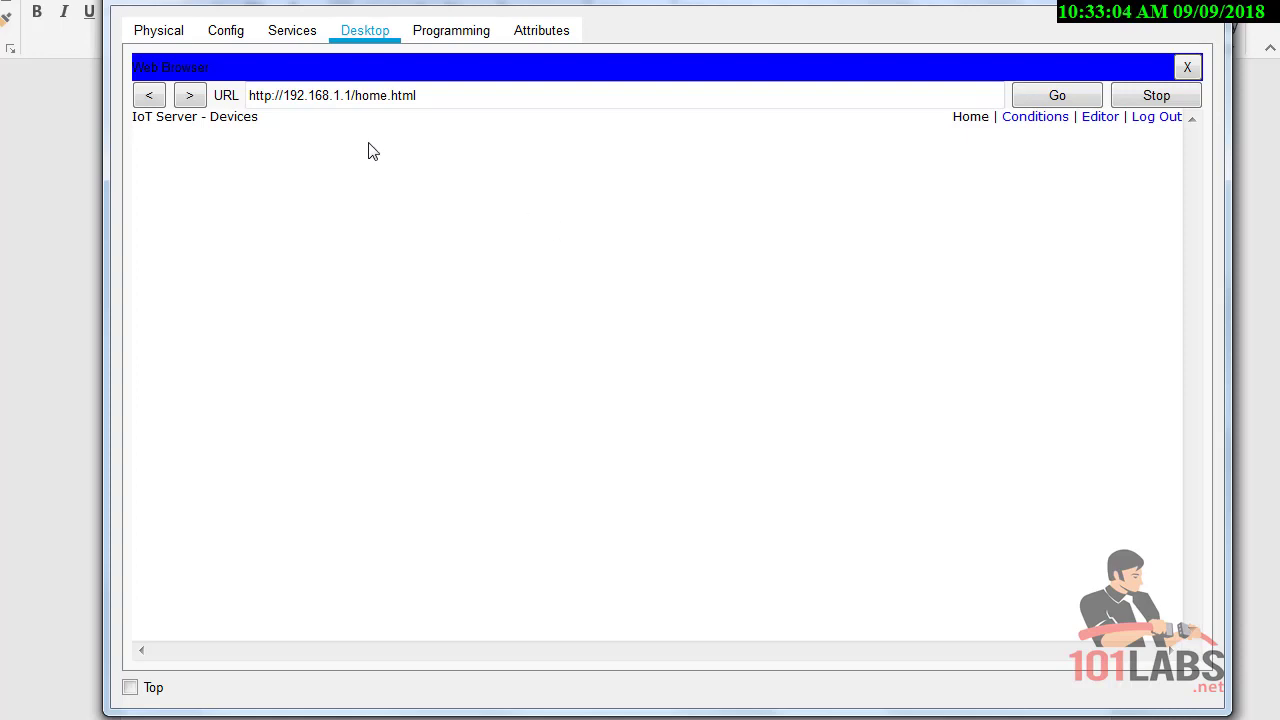
# - Switch to the Word lab document and read Task 5 about renaming the motion detector and webcam
pyautogui.hotkey('alt', 'Tab')
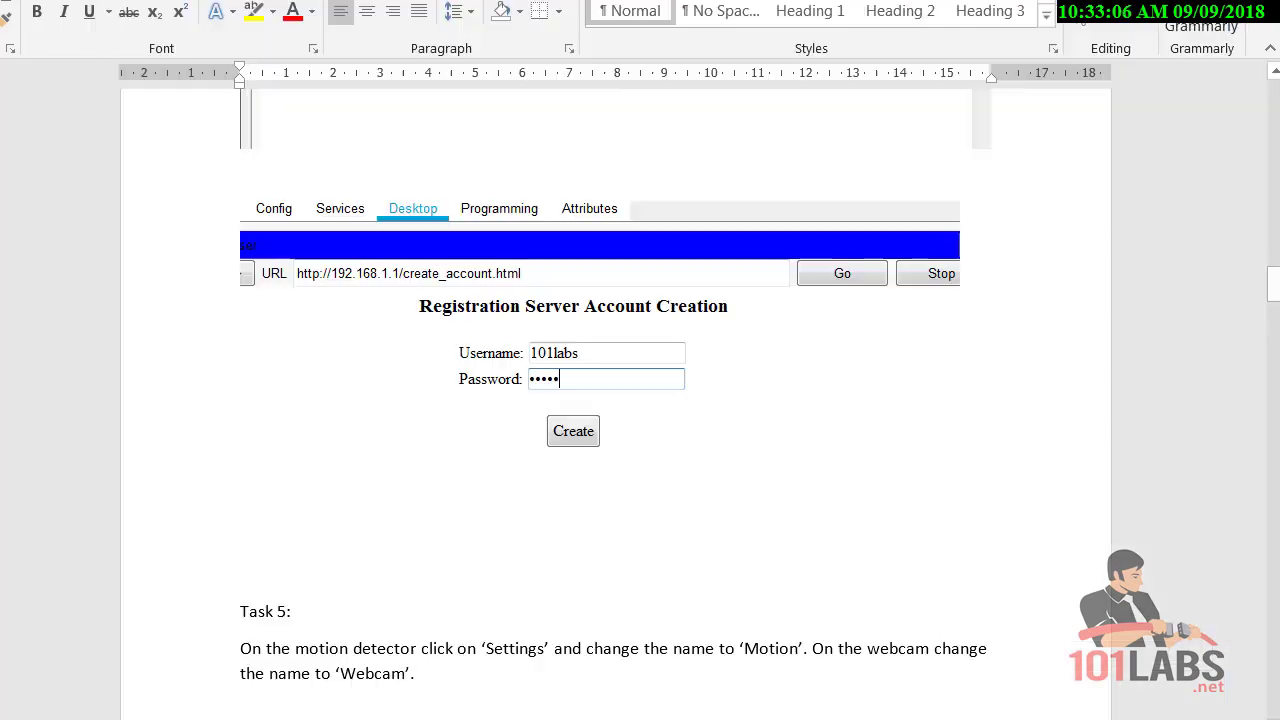
pyautogui.scroll(-5, 476, 431)
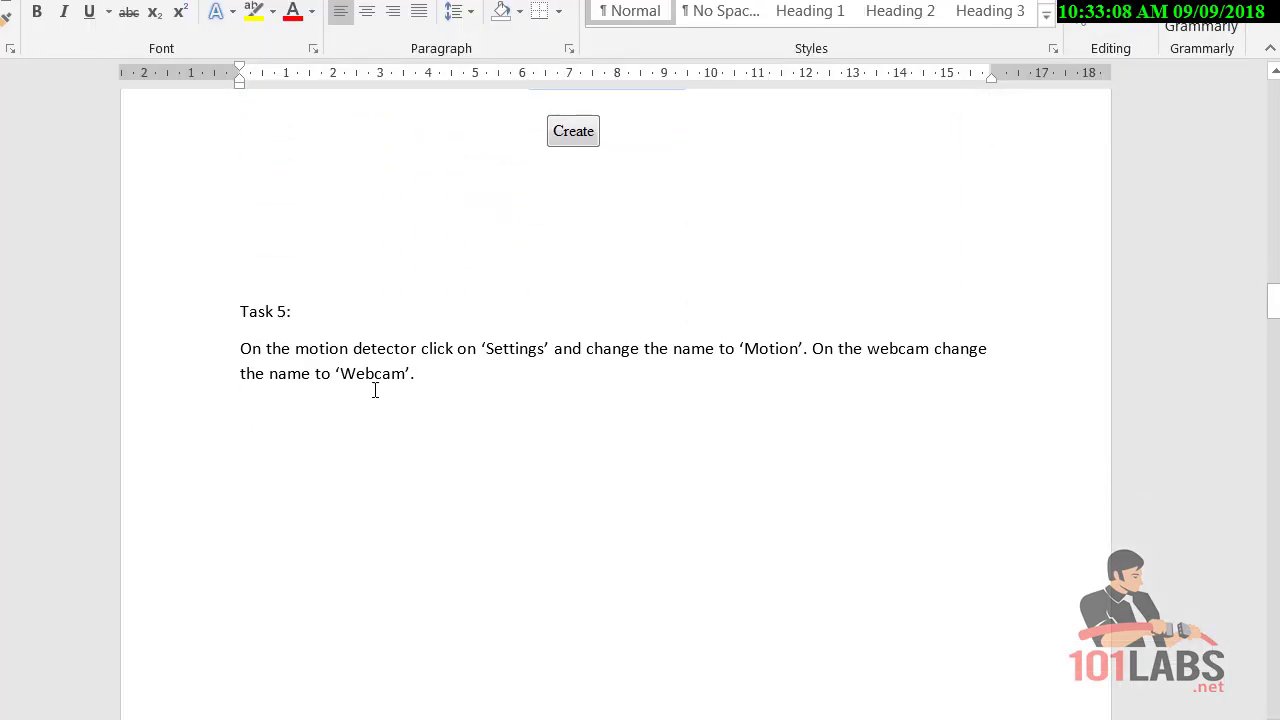
pyautogui.moveTo(329, 350); pyautogui.dragTo(815, 379)
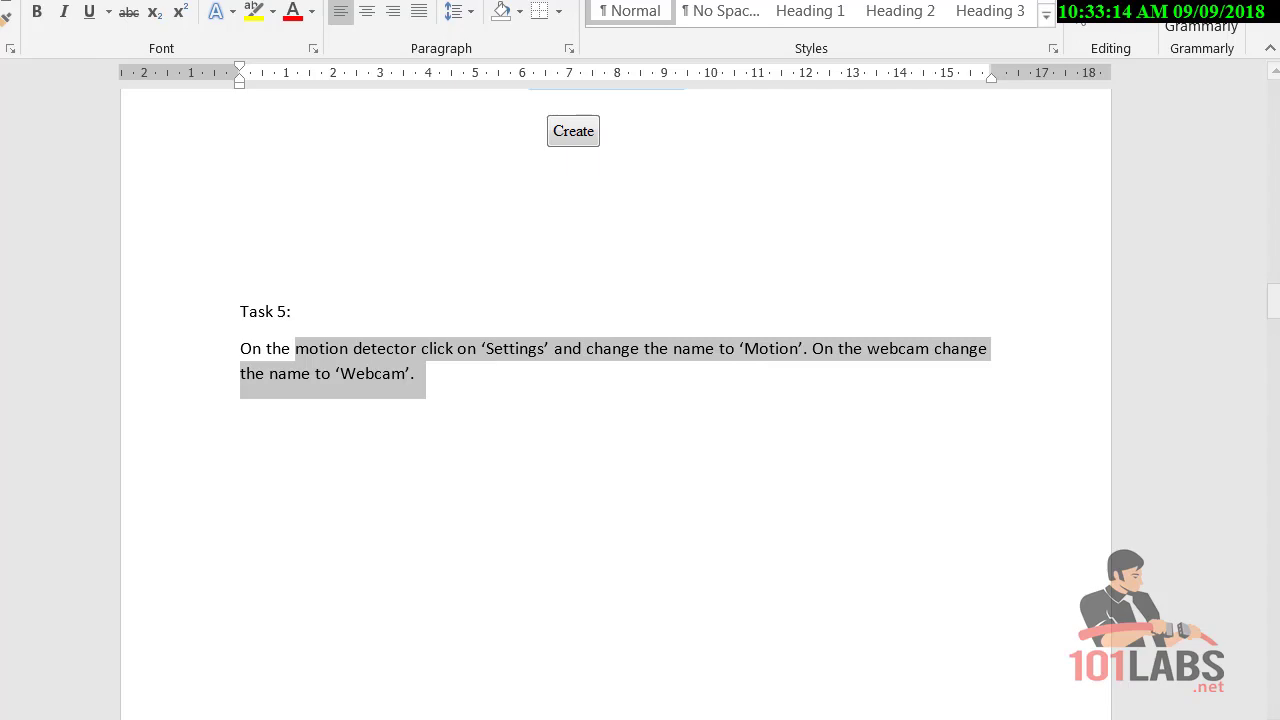
# - Back in Packet Tracer, set the motion detector's display name to Motion
pyautogui.hotkey('alt', 'Tab')
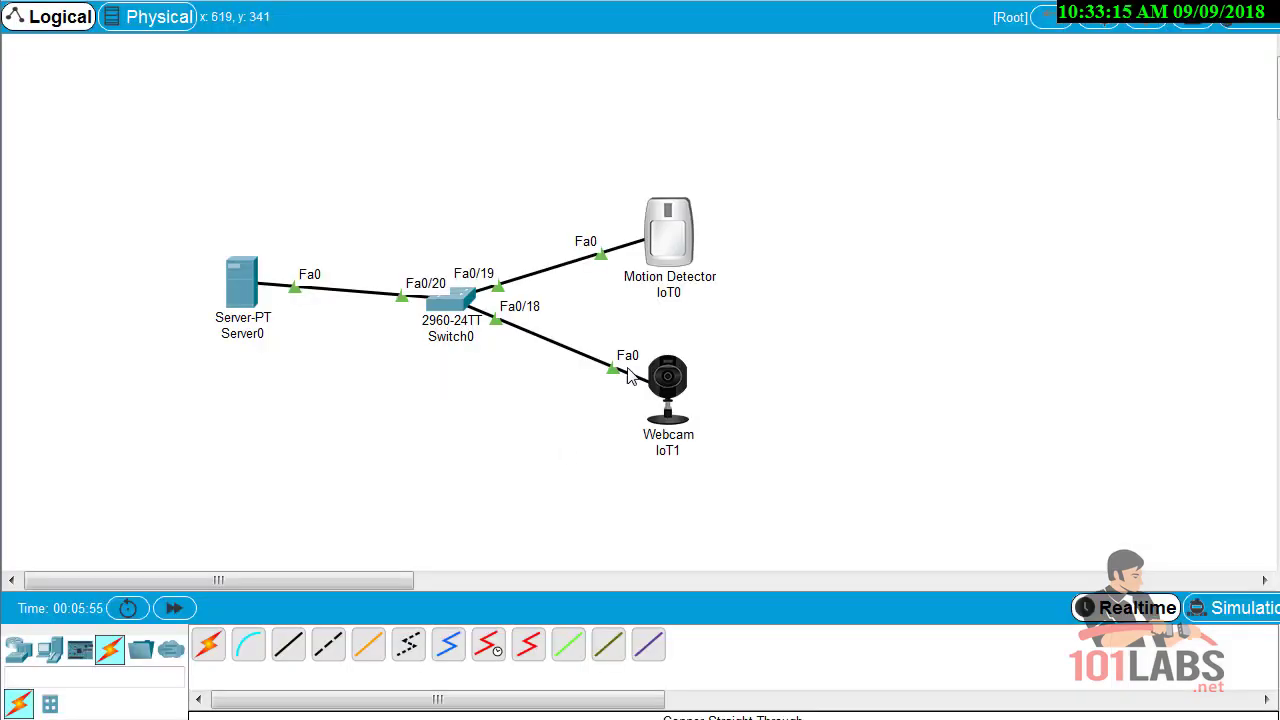
pyautogui.click(673, 250)
pyautogui.click(377, 3)
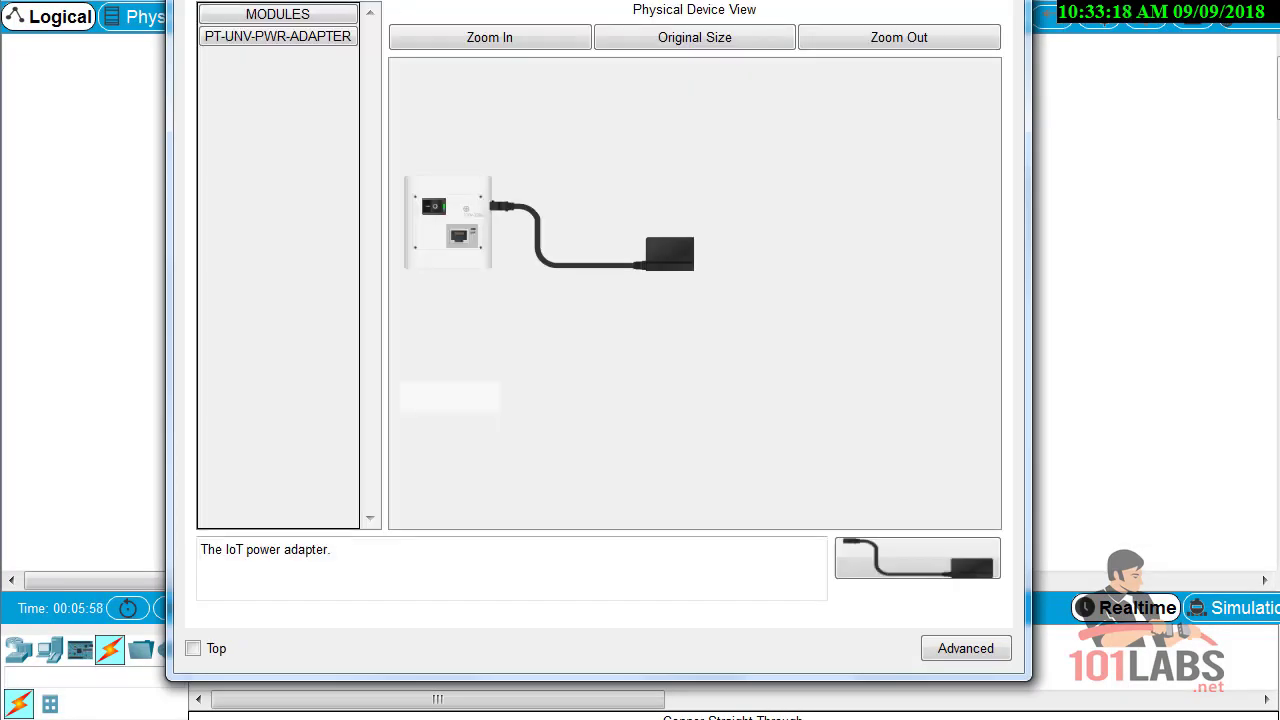
pyautogui.click(440, 2)
pyautogui.moveTo(517, 63); pyautogui.dragTo(458, 78)
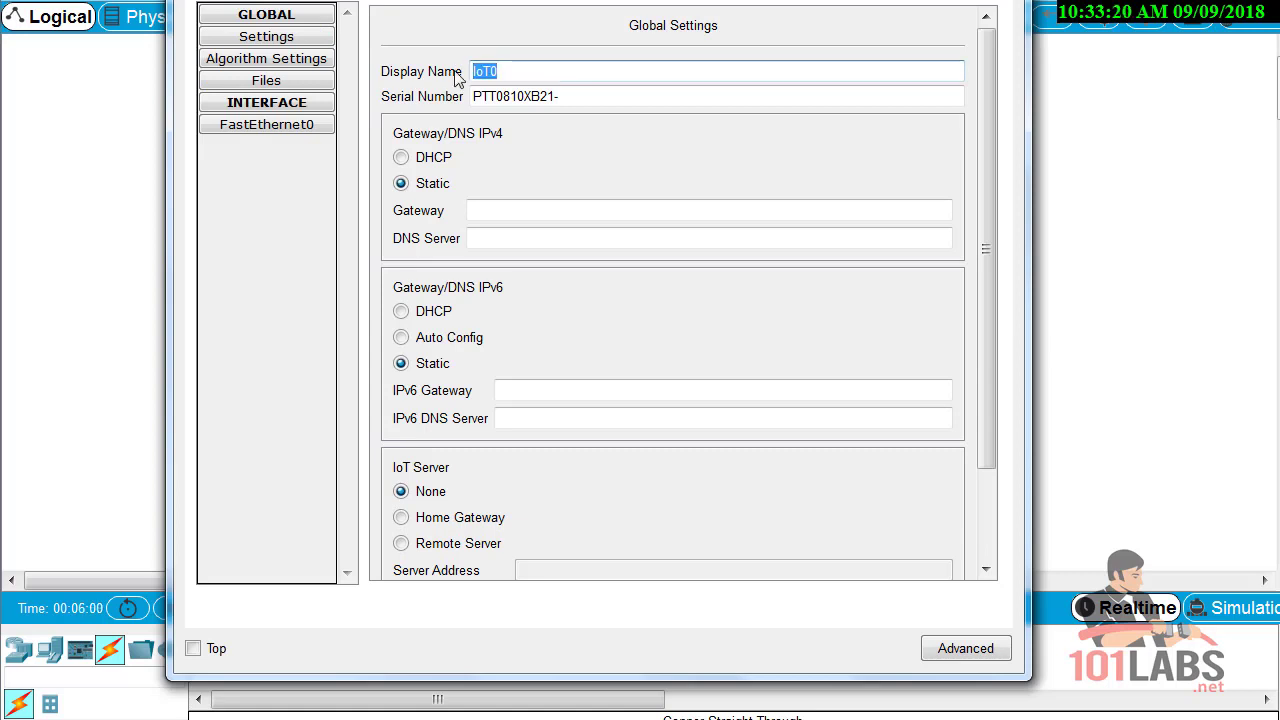
pyautogui.write('Motion')
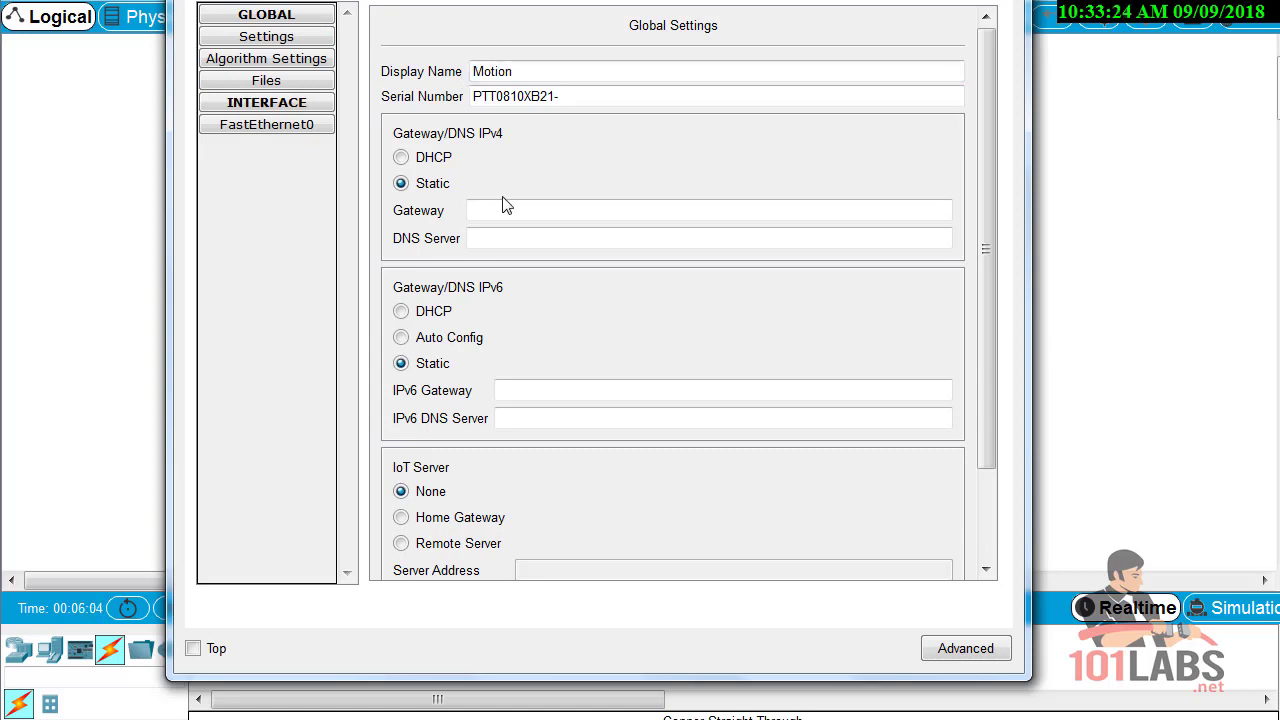
pyautogui.click(124, 232)
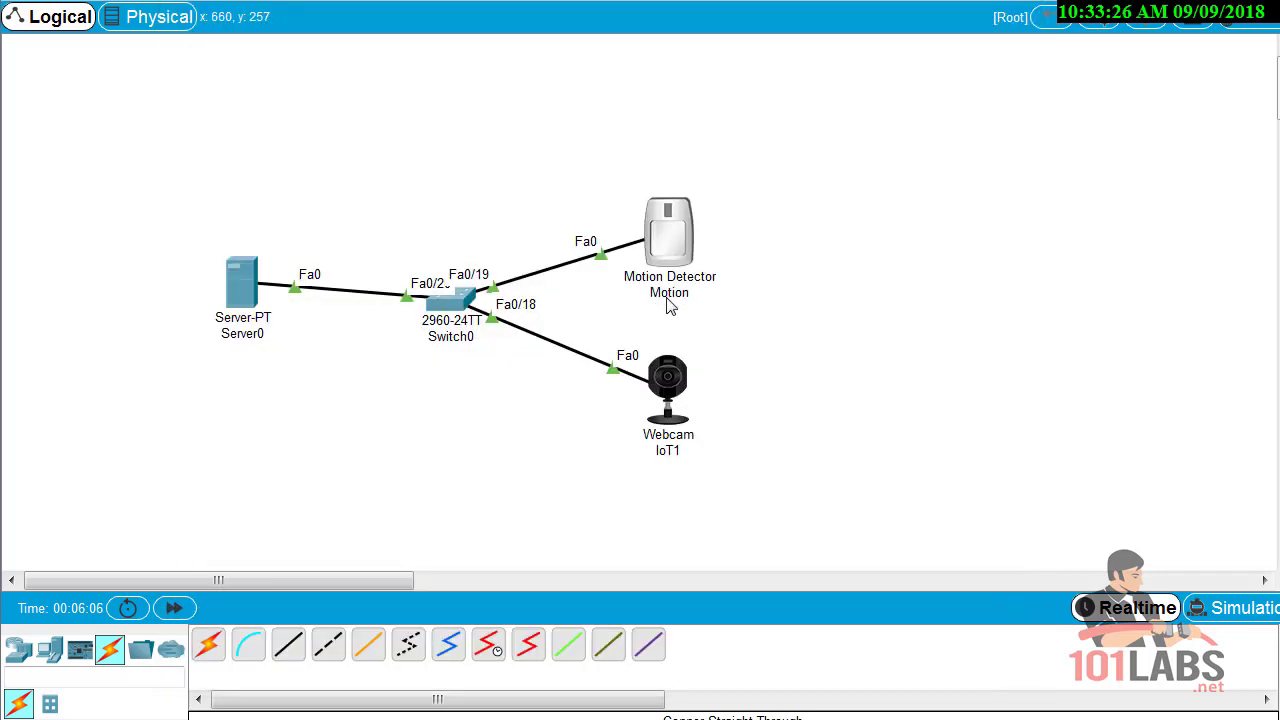
# - Set the webcam's display name to Webcam
pyautogui.click(668, 400)
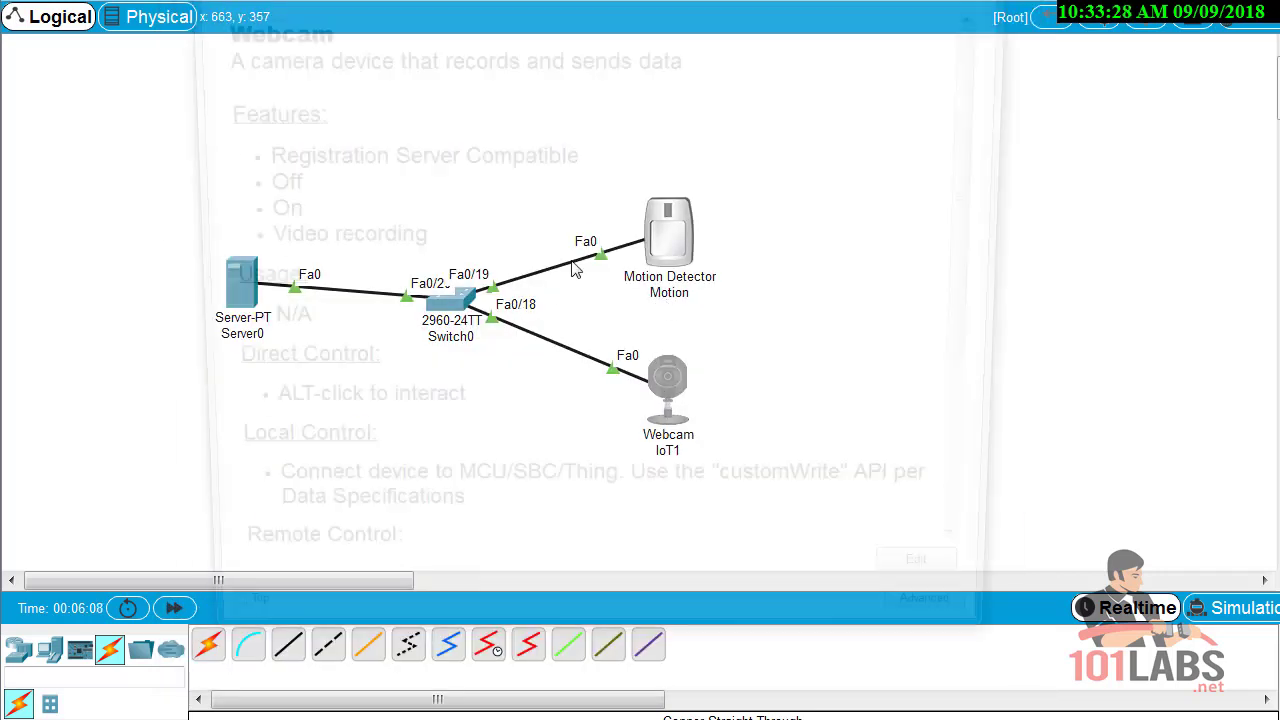
pyautogui.click(357, 2)
pyautogui.moveTo(523, 71); pyautogui.dragTo(408, 77)
pyautogui.write('Webca')
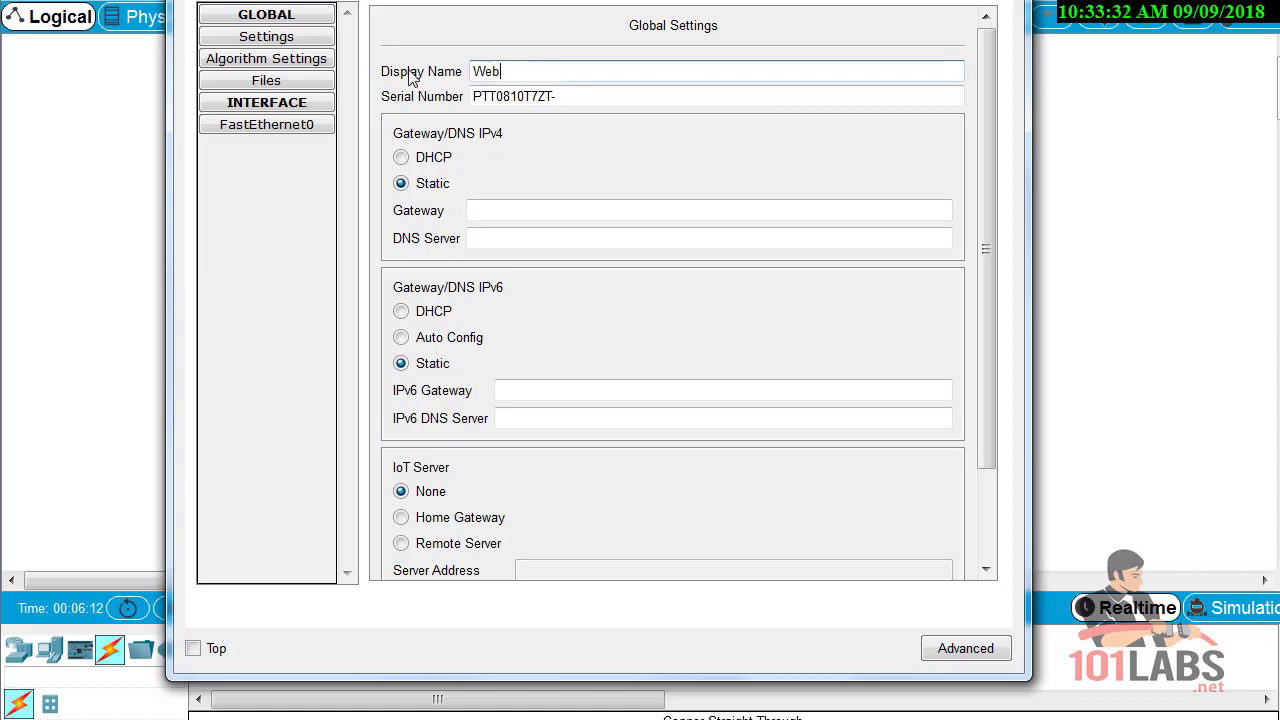
pyautogui.click(628, 209)
# - Switch to the Word lab document and read Task 6 about the IP addresses of the motion sensor and webcam
pyautogui.hotkey('alt', 'Tab')
pyautogui.click(626, 486)
pyautogui.scroll(-5, 653, 432)
pyautogui.scroll(-4, 962, 432)
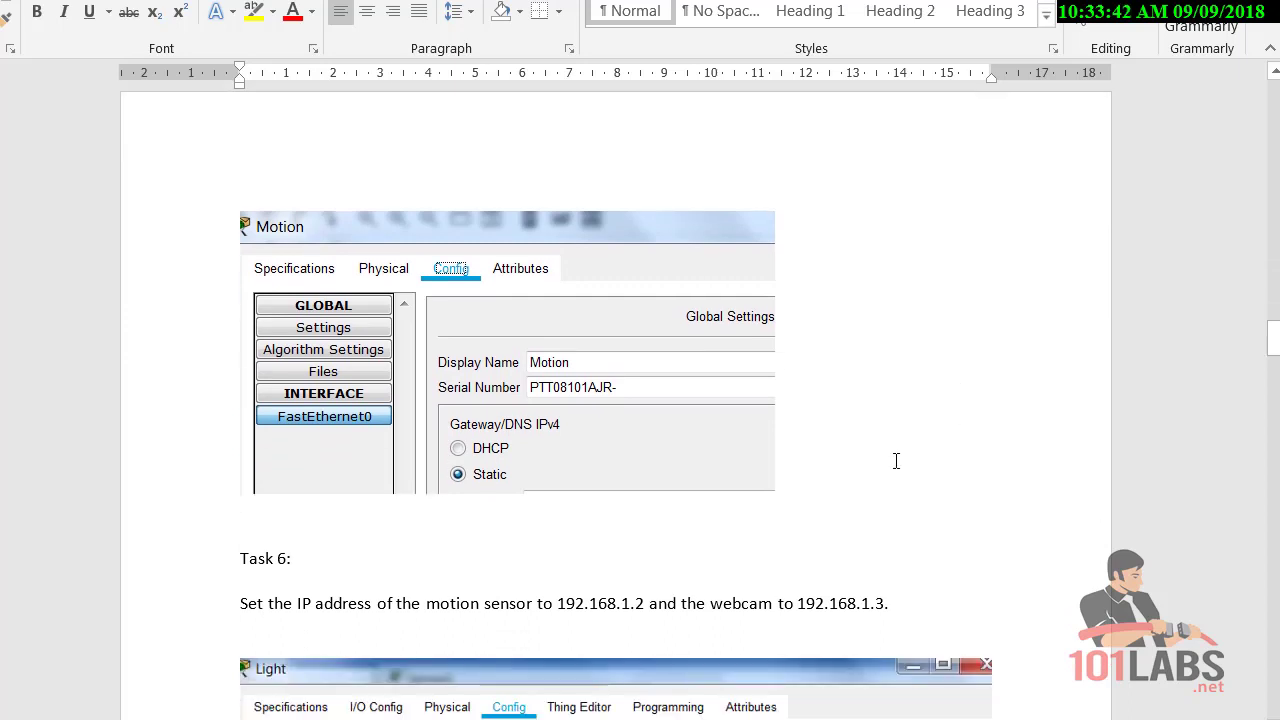
pyautogui.scroll(-2, 898, 460)
pyautogui.moveTo(432, 485); pyautogui.dragTo(869, 504)
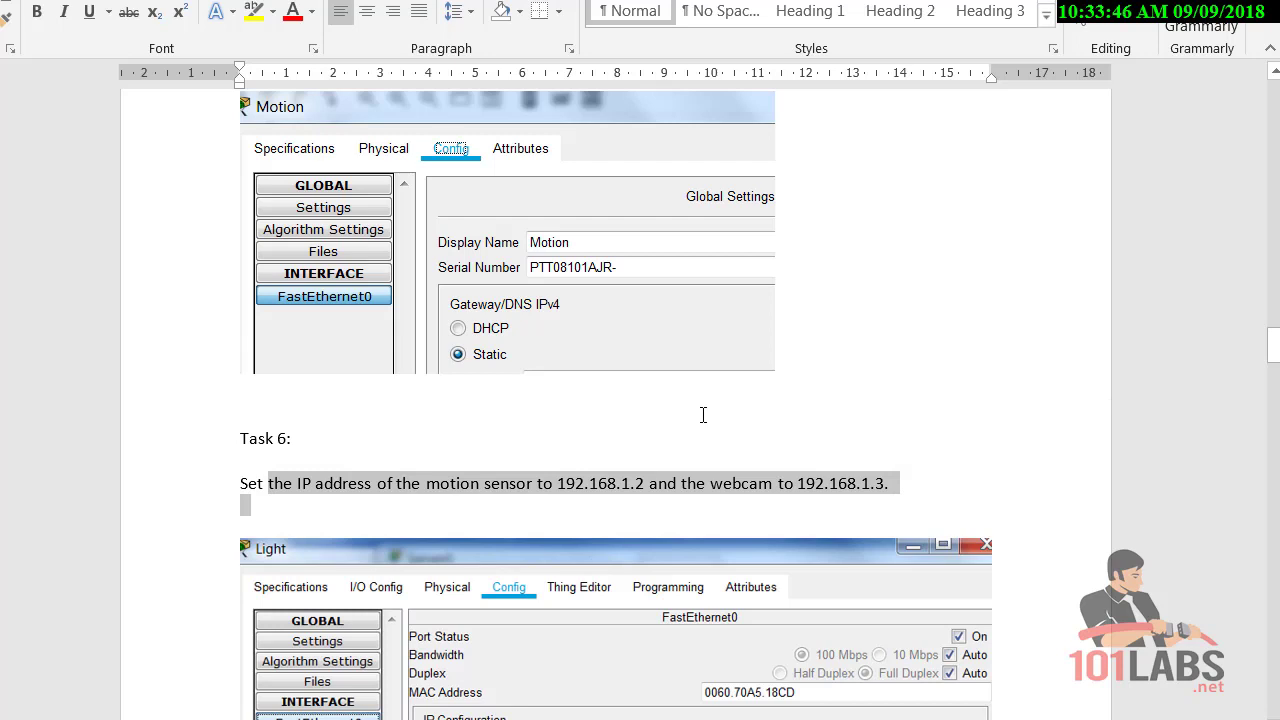
pyautogui.click(646, 483)
pyautogui.keyDown('shift'); pyautogui.click(681, 487); pyautogui.keyUp('shift')
# - Back in Packet Tracer, give the motion detector's FastEthernet0 interface the static IP address 192.168.1.2 with subnet mask 255.255.255.0
pyautogui.hotkey('alt', 'Tab')
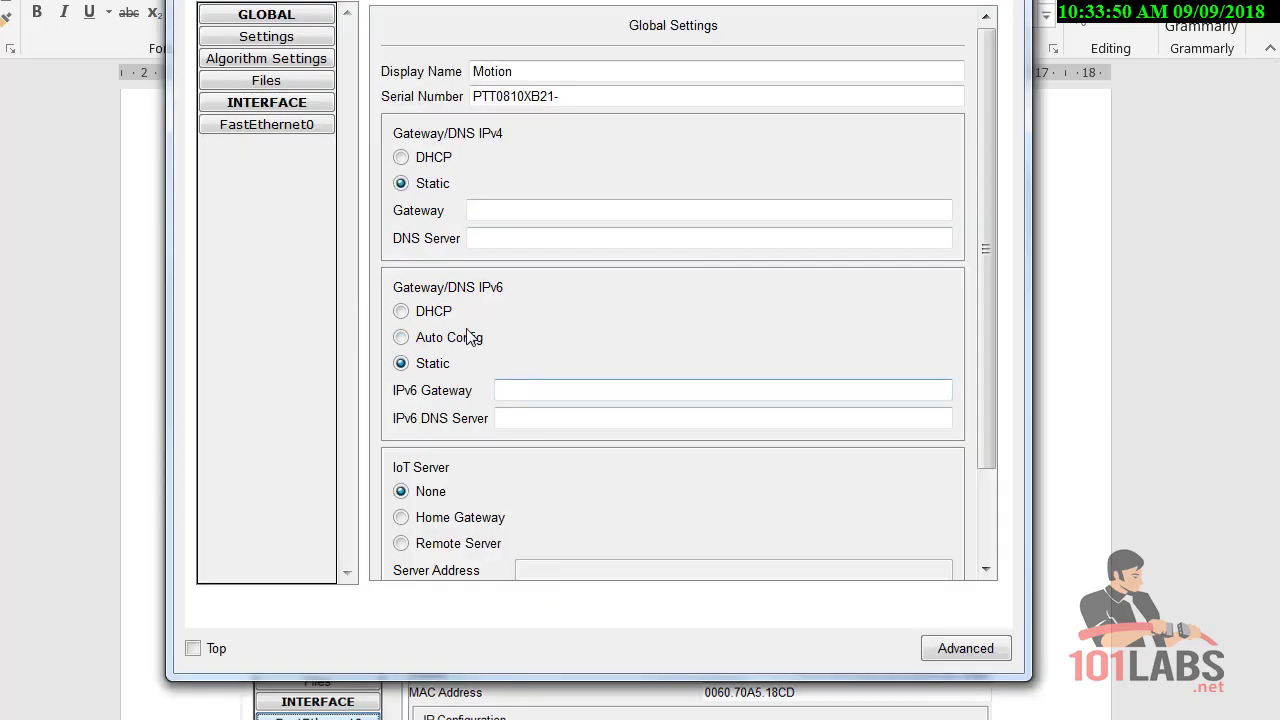
pyautogui.click(291, 128)
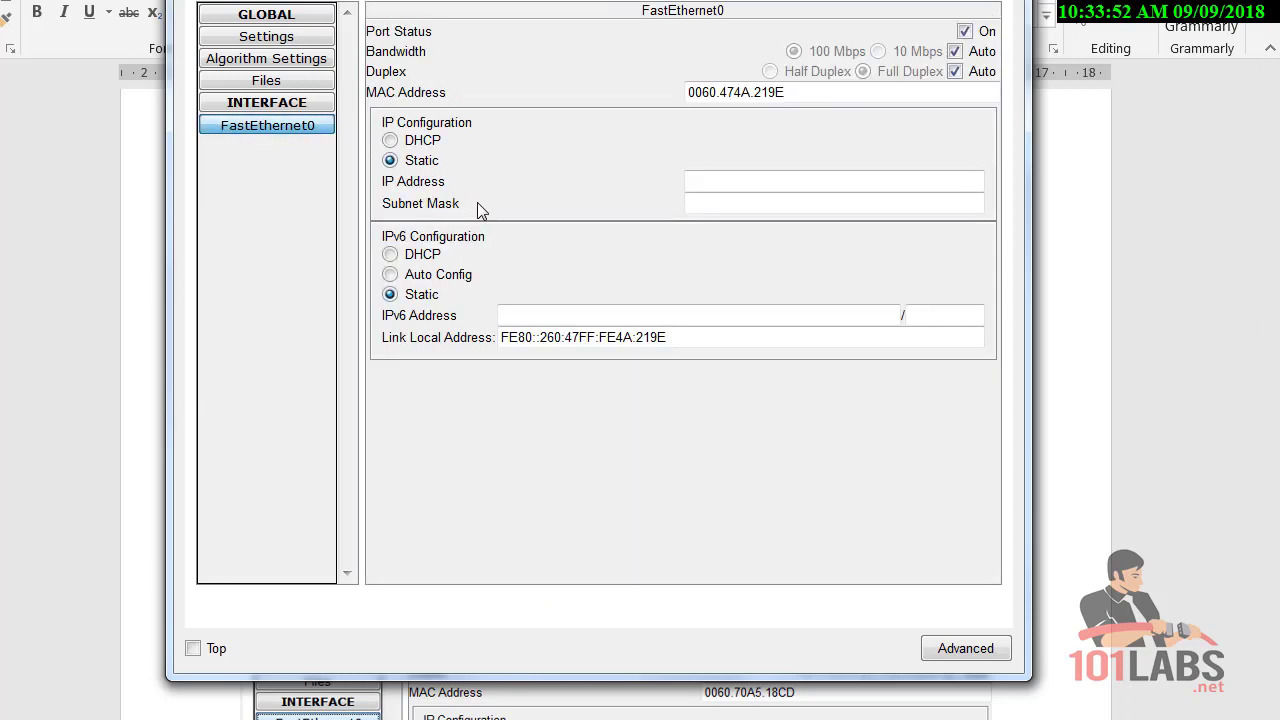
pyautogui.click(703, 180)
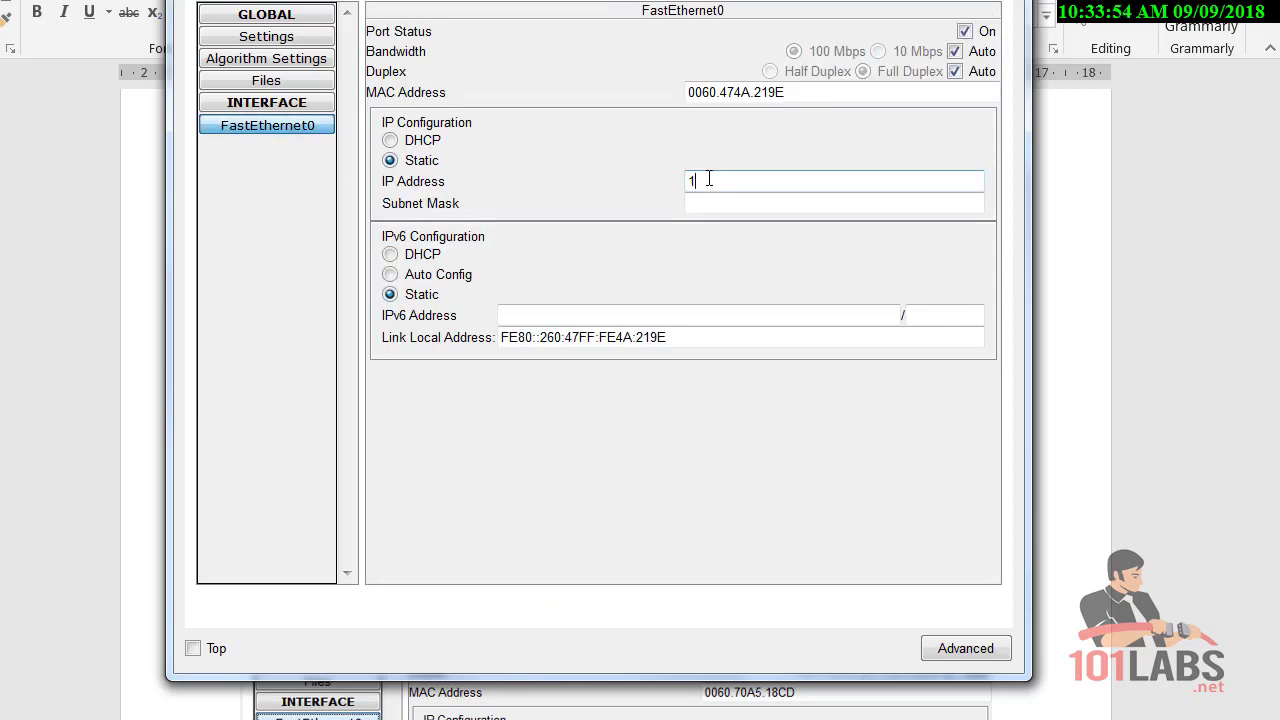
pyautogui.write('8.1.2')
pyautogui.click(803, 201)
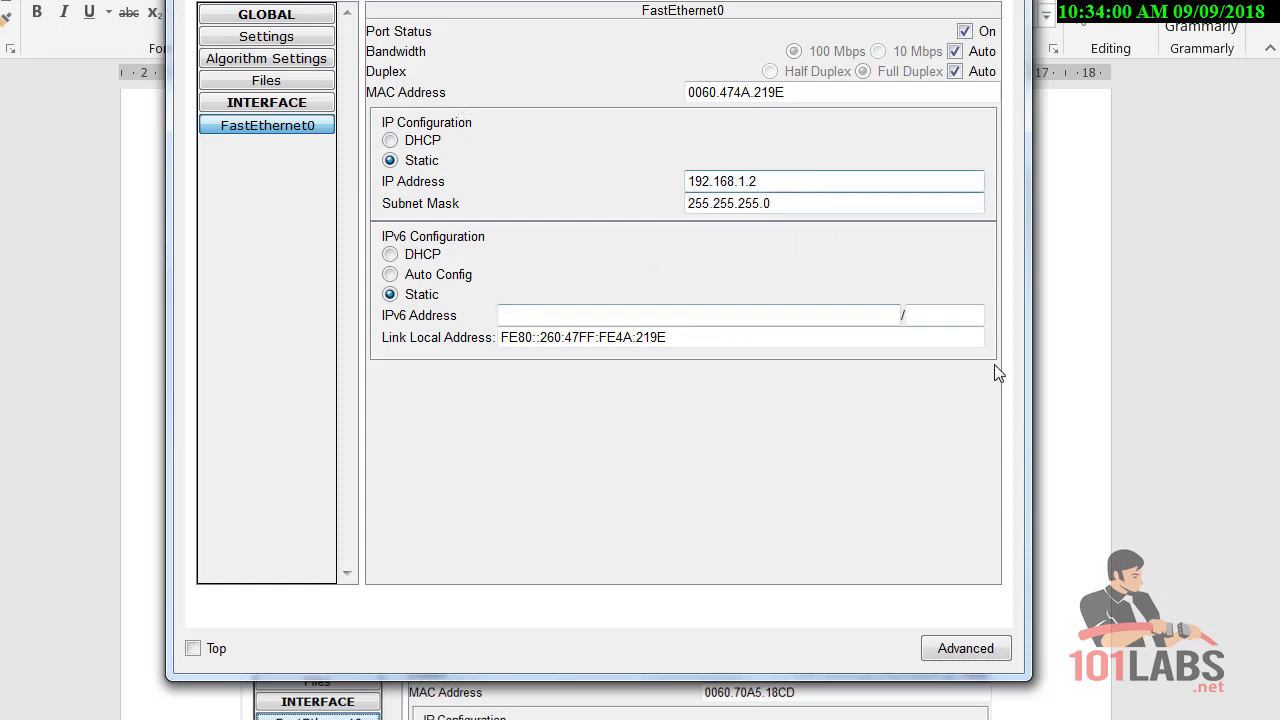
# - Give the webcam's FastEthernet0 interface the static IP address 192.168.1.3 with its default subnet mask
pyautogui.click(1079, 381)
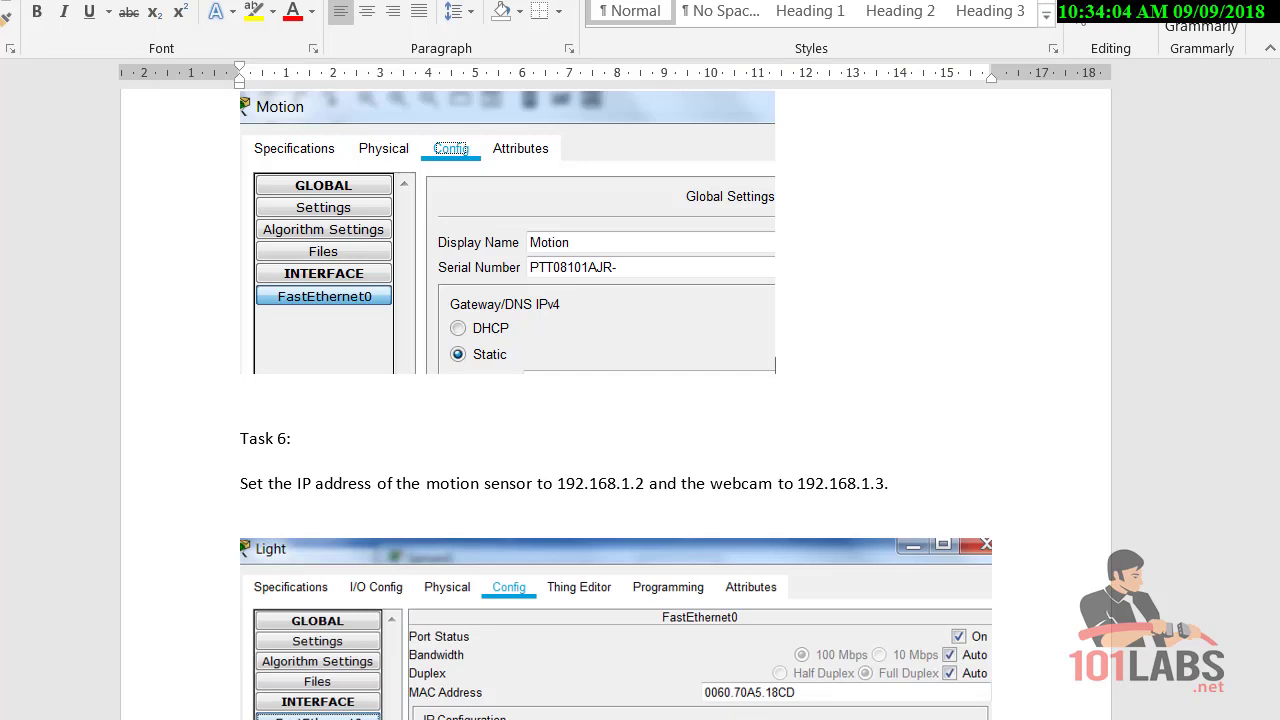
pyautogui.hotkey('alt', 'Tab')
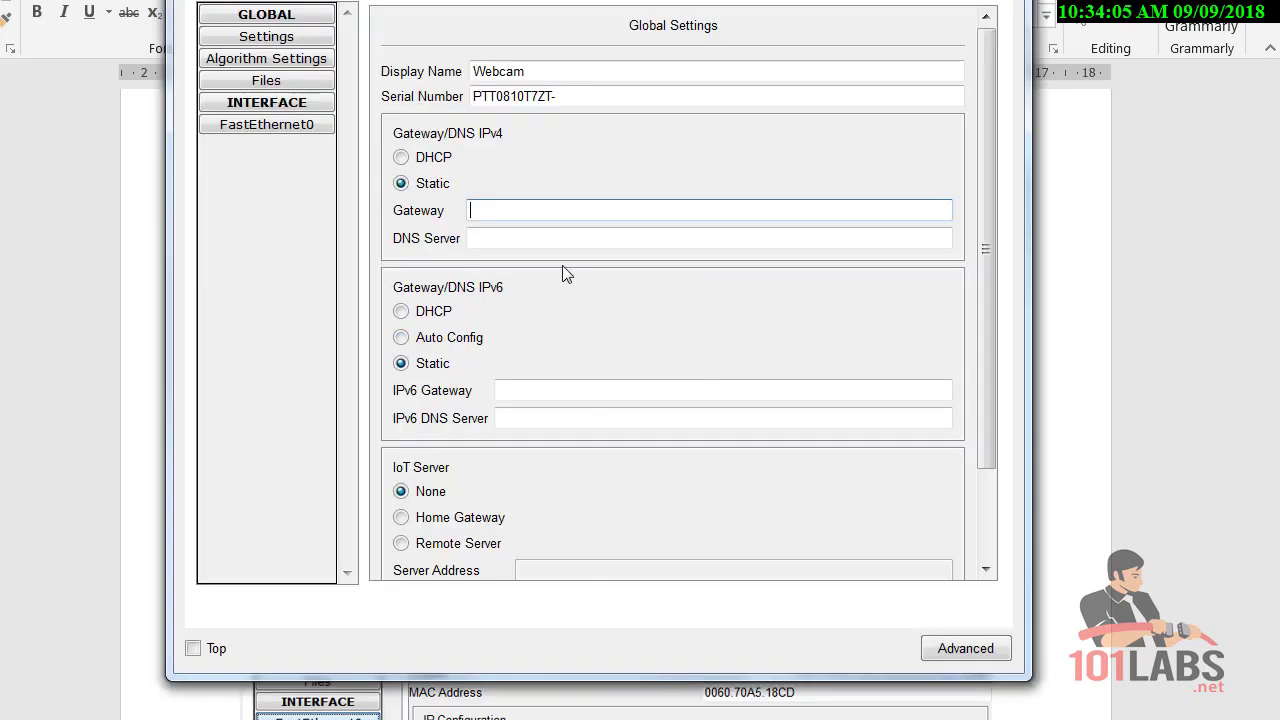
pyautogui.click(277, 128)
pyautogui.click(814, 180)
pyautogui.write('192.168.1.3')
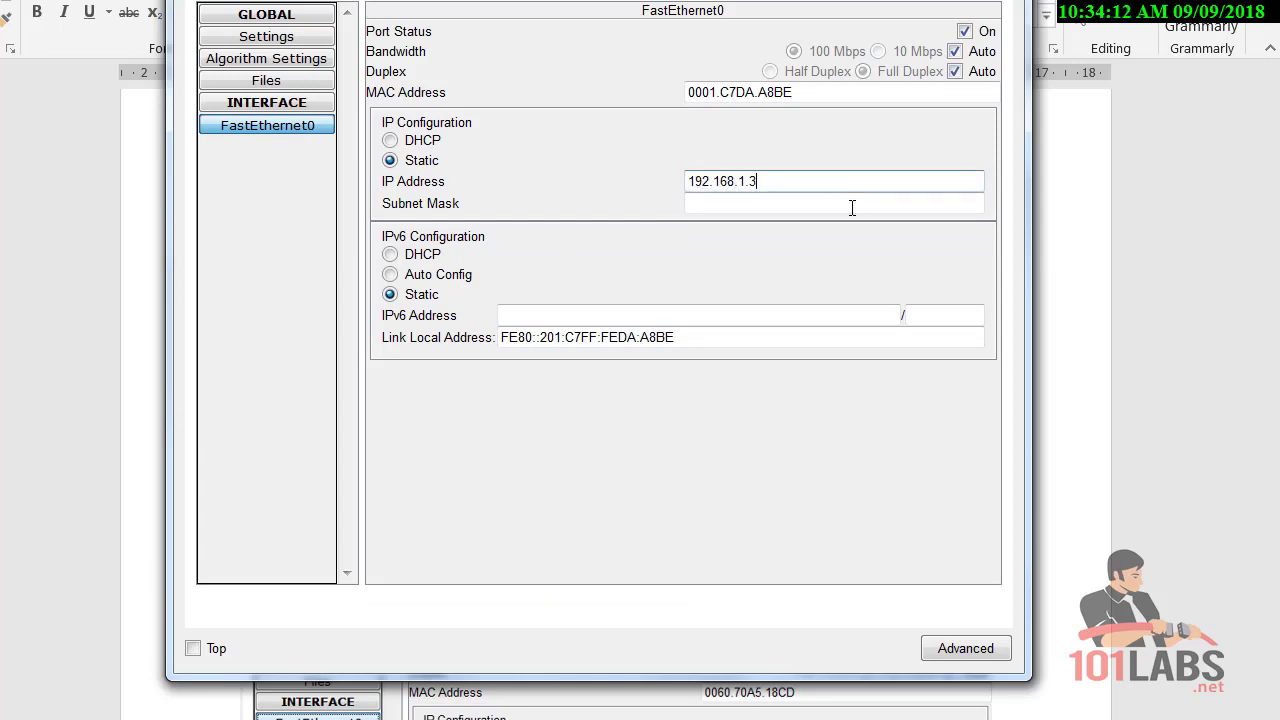
pyautogui.click(851, 204)
# - Switch to the Word lab document and read the task on setting both devices' IoT registration server and login
pyautogui.click(1074, 412)
pyautogui.scroll(-10, 986, 443)
pyautogui.scroll(-1, 998, 478)
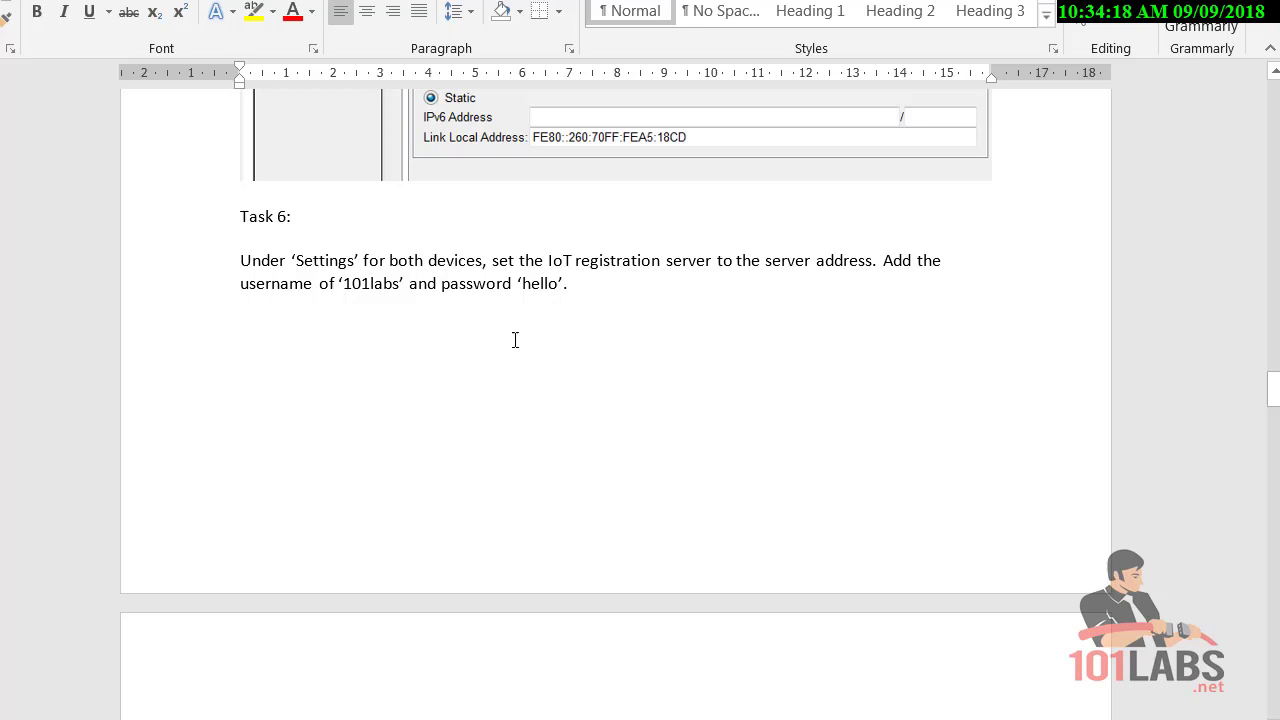
pyautogui.moveTo(286, 263); pyautogui.dragTo(584, 282)
# - Back in Packet Tracer, set the motion detector's IoT server to Remote Server with address 192.168.1.1
pyautogui.hotkey('alt', 'Tab')
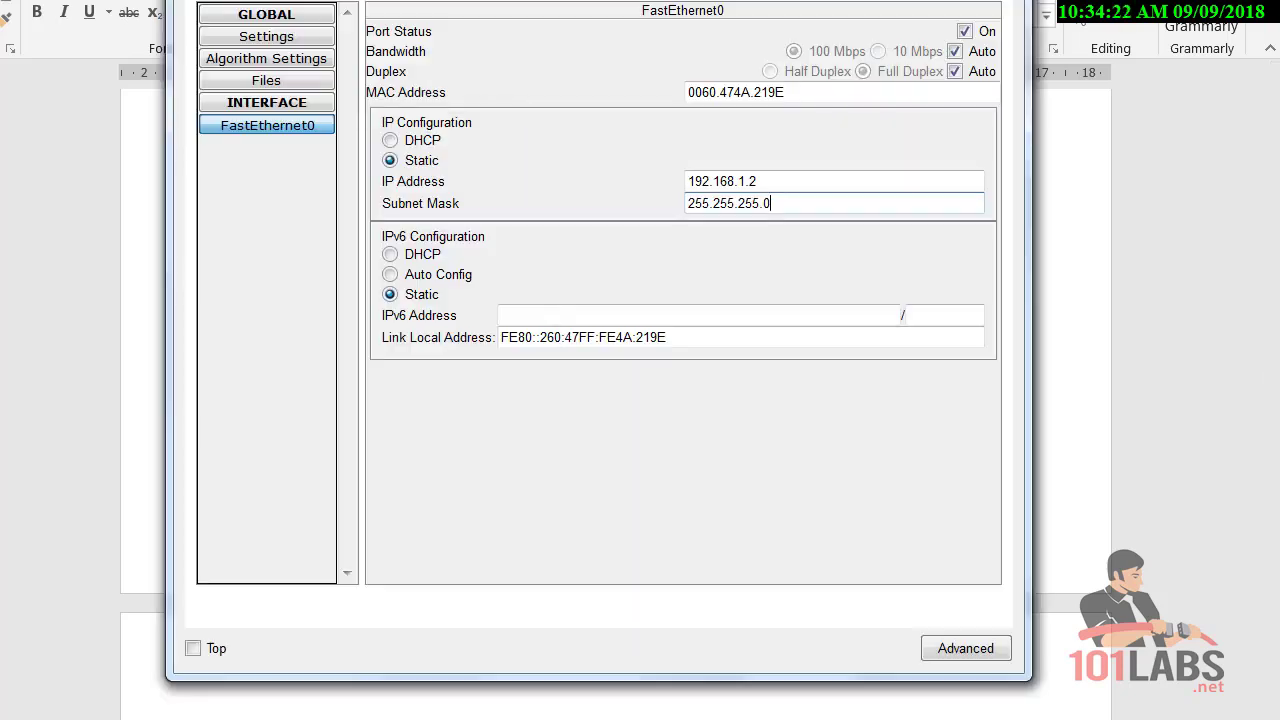
pyautogui.click(272, 37)
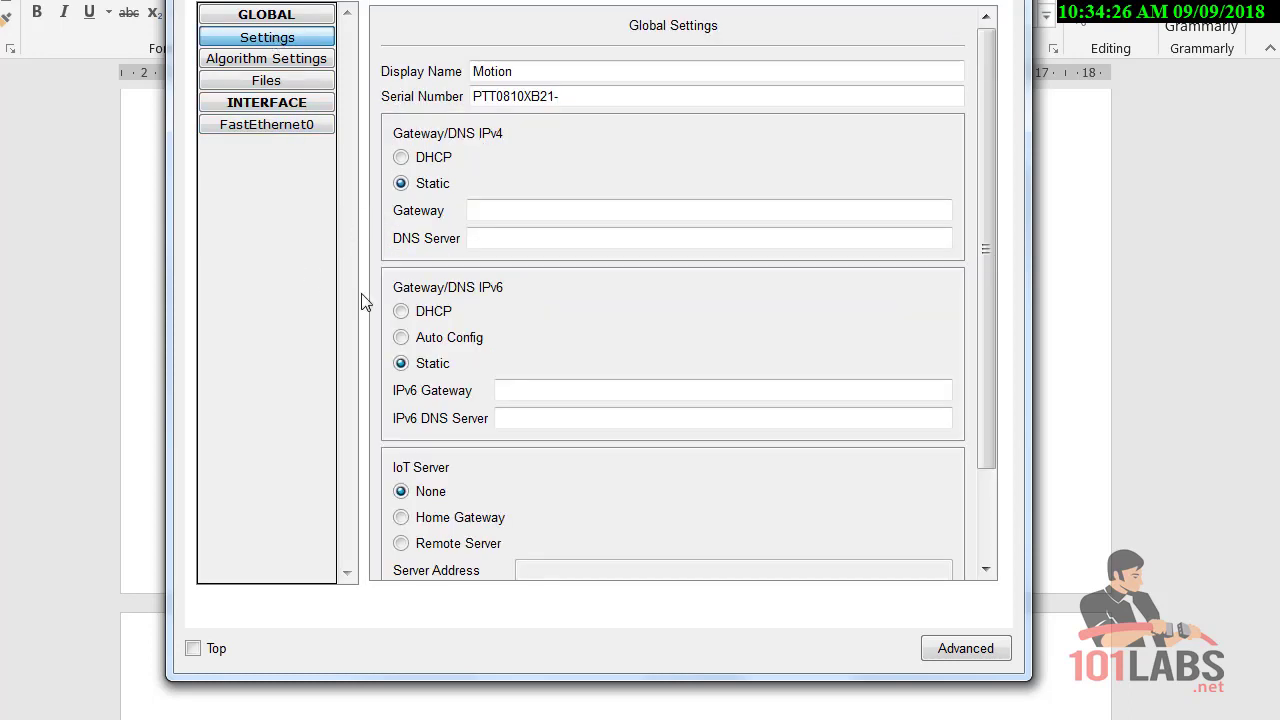
pyautogui.scroll(-3, 983, 420)
pyautogui.scroll(-1, 983, 420)
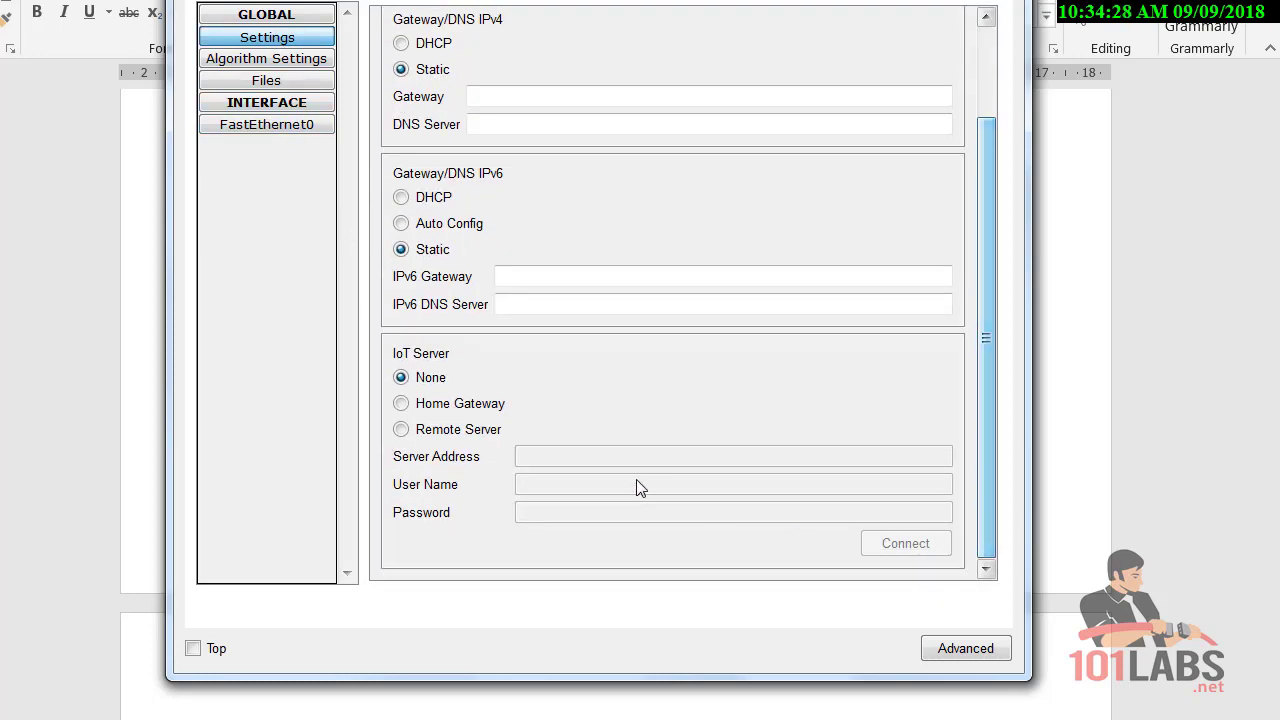
pyautogui.click(401, 429)
pyautogui.click(574, 451)
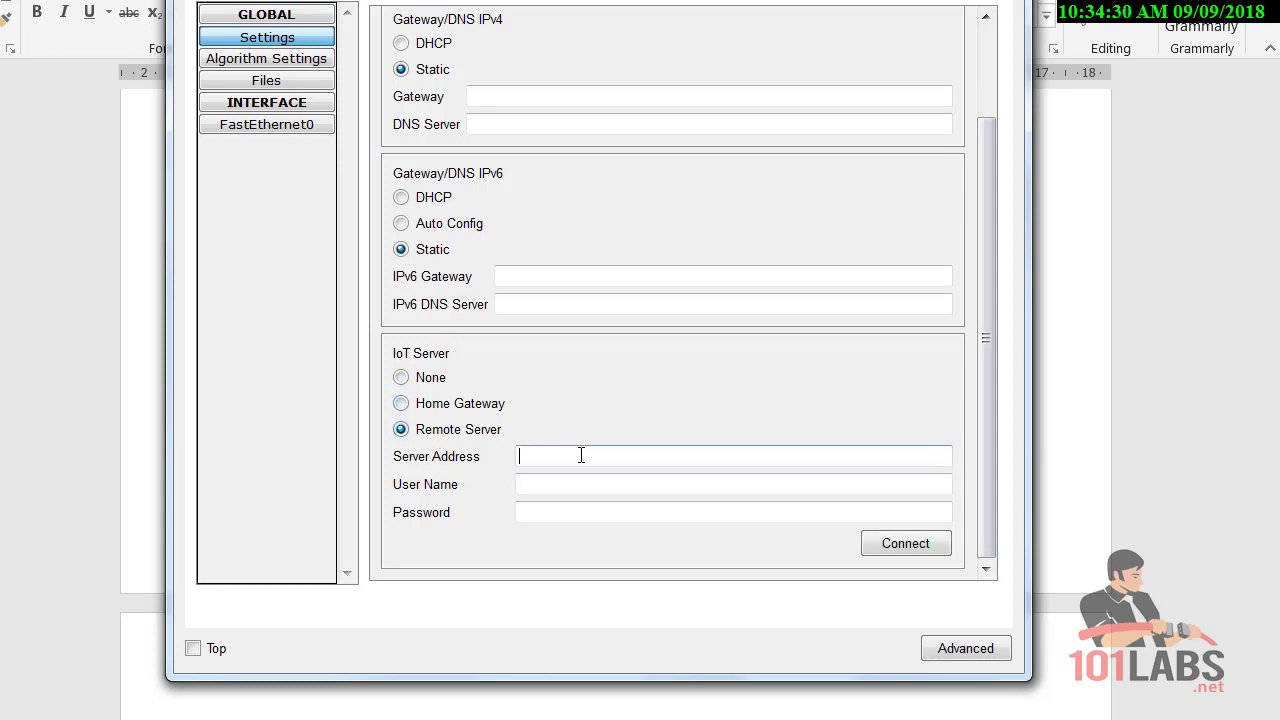
pyautogui.write('192.168.1.1')
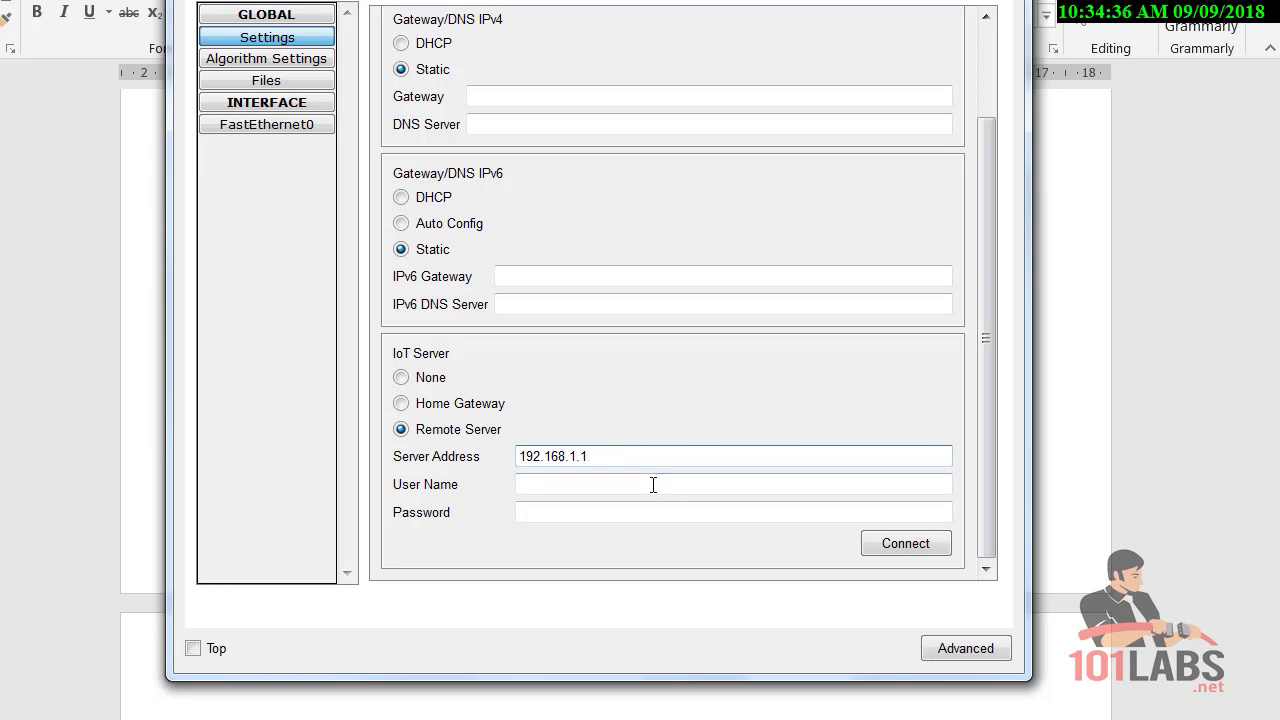
# - Enter user name 101labs and the account password for the motion detector's IoT server, and connect it
pyautogui.click(647, 485)
pyautogui.write('101labs')
pyautogui.click(648, 508)
pyautogui.write('hello')
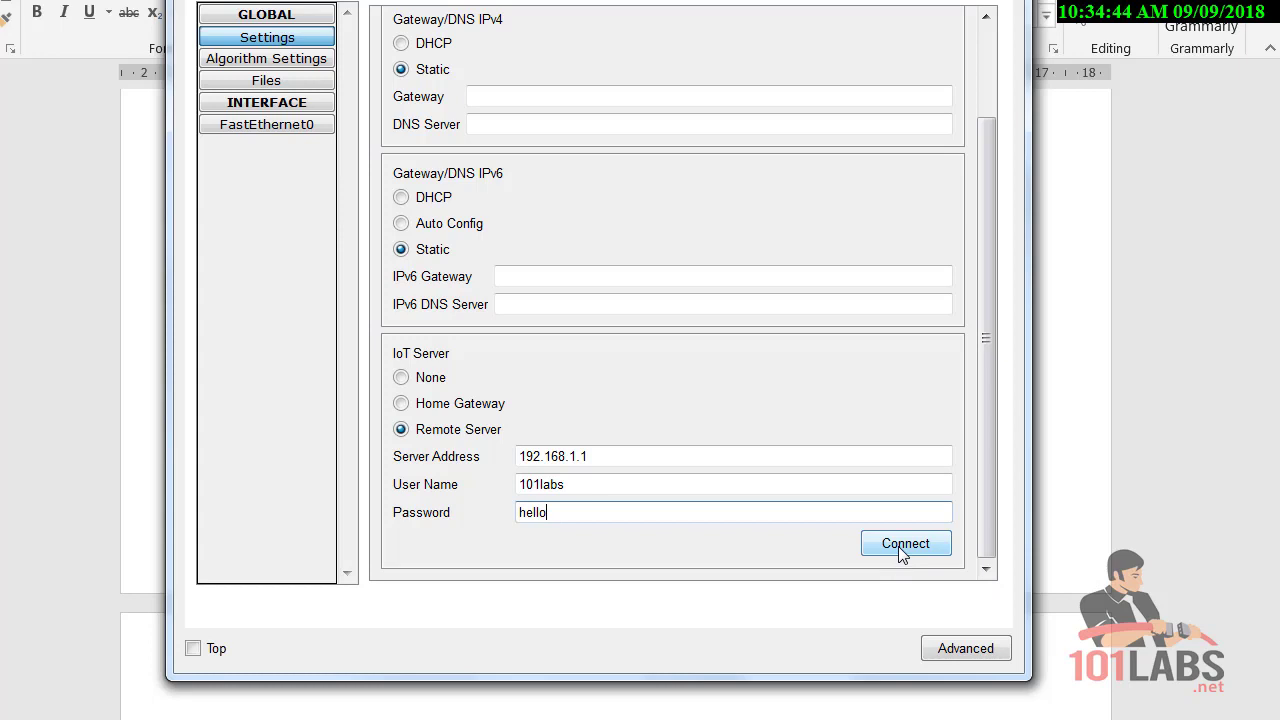
pyautogui.click(898, 546)
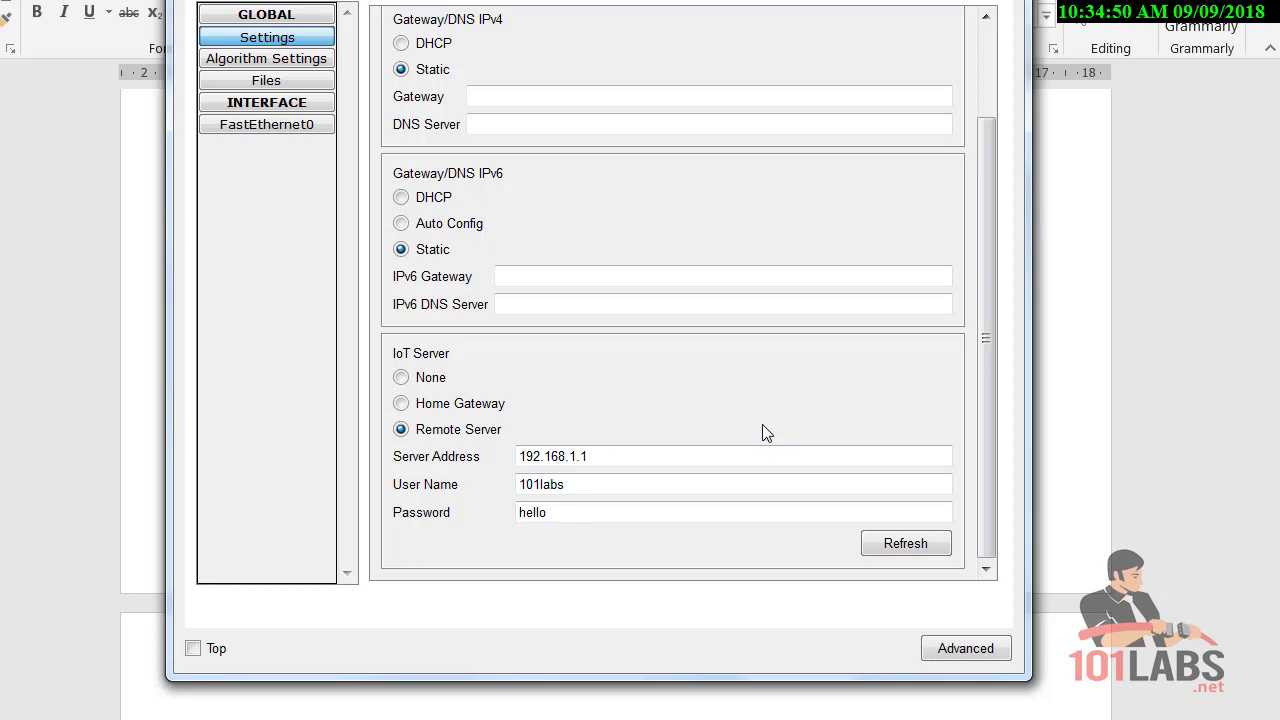
# - Set the webcam's IoT server to Remote Server with address 192.168.1.1
pyautogui.click(1077, 428)
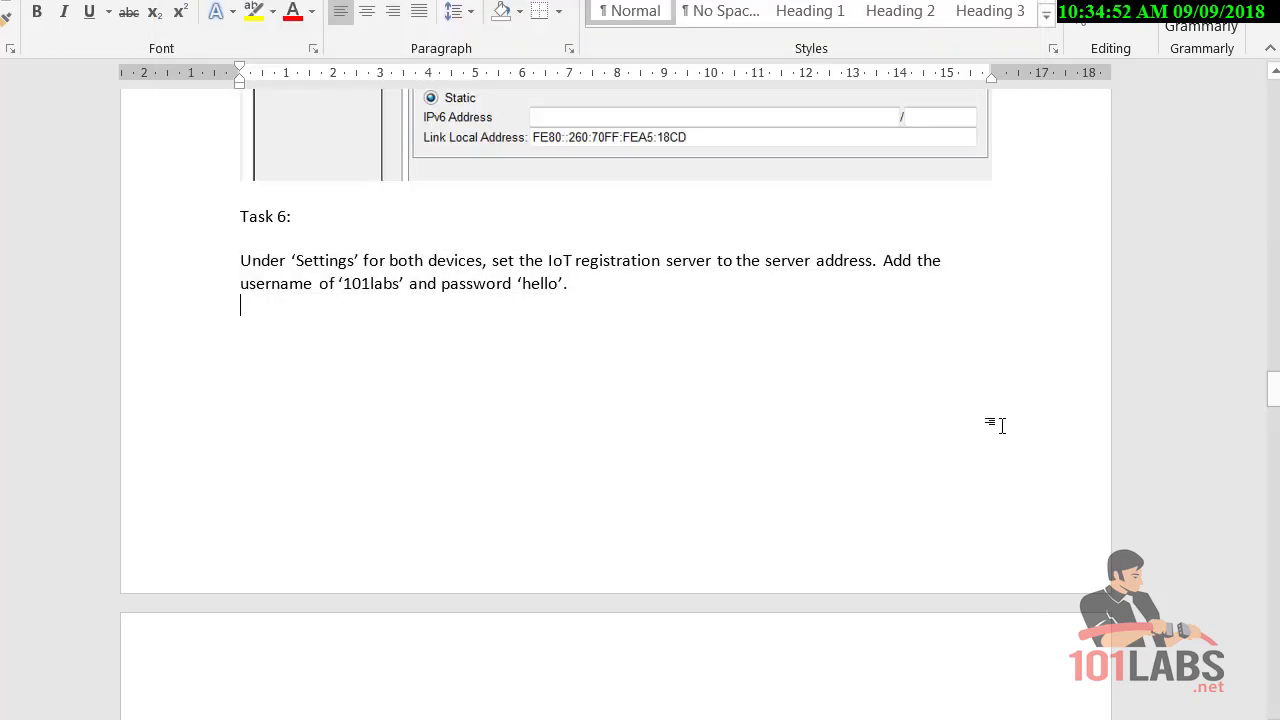
pyautogui.hotkey('alt', 'Tab')
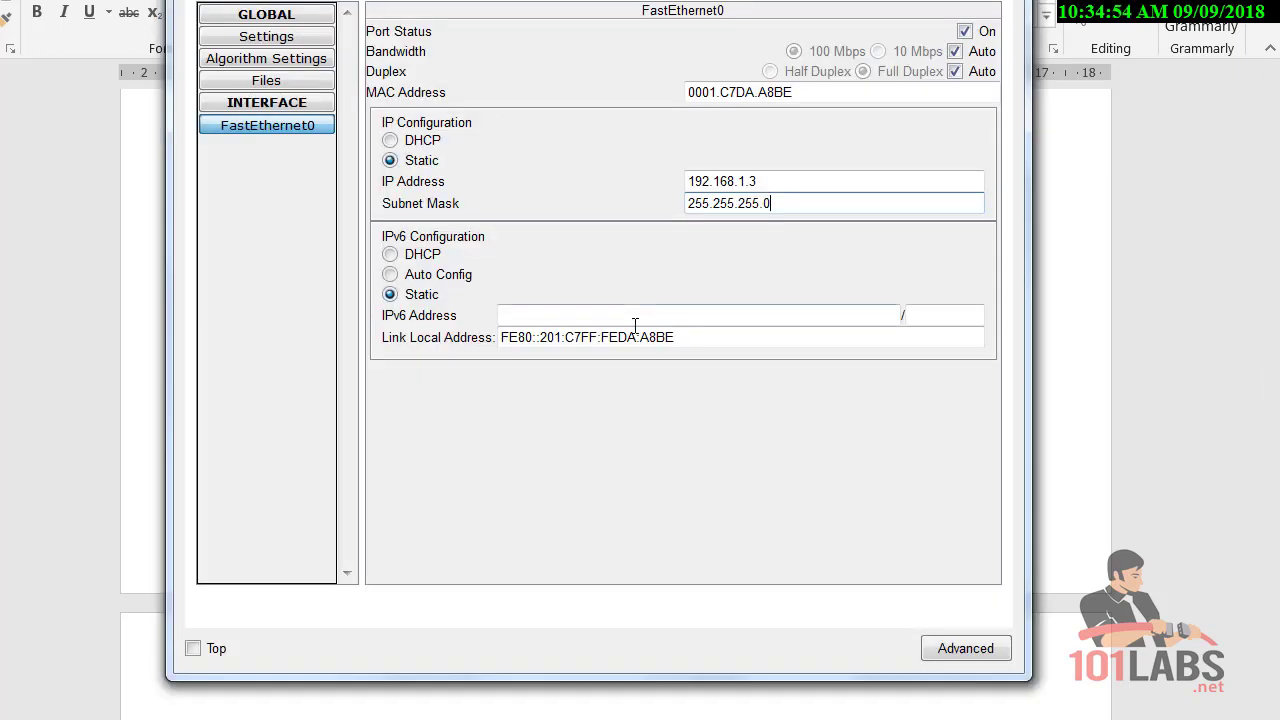
pyautogui.click(264, 40)
pyautogui.scroll(-3, 687, 394)
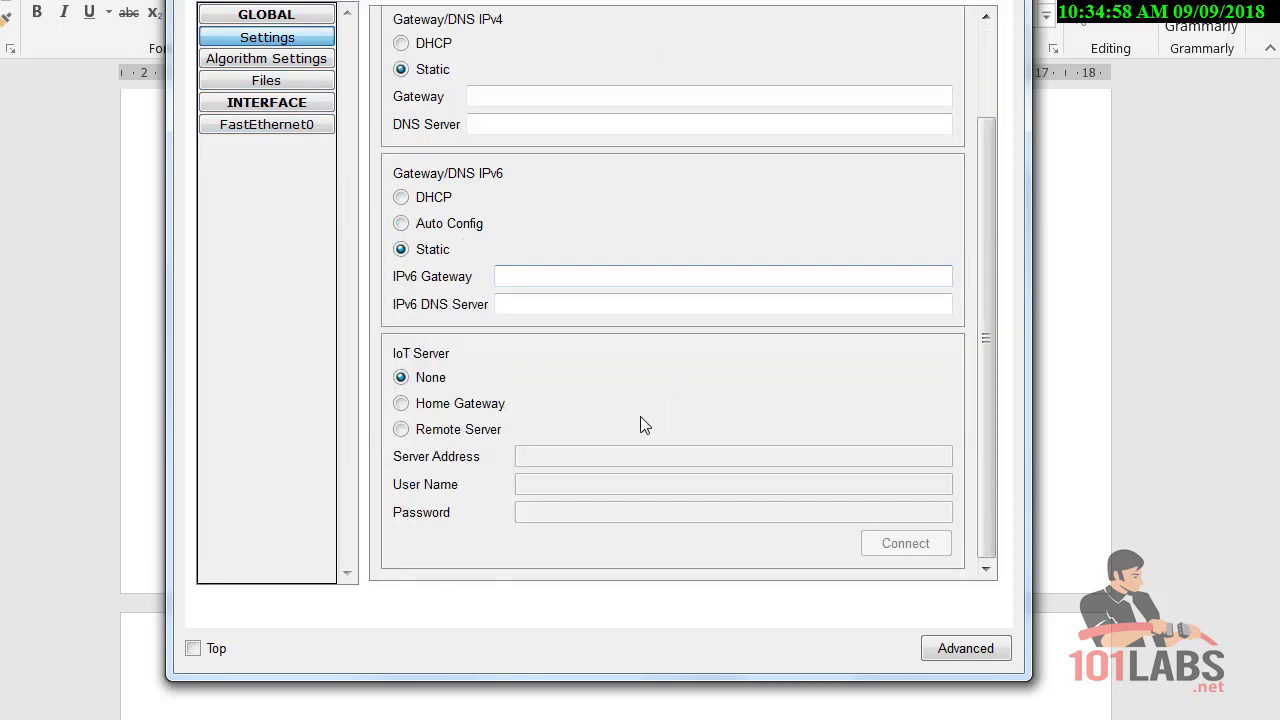
pyautogui.click(400, 429)
pyautogui.click(538, 453)
pyautogui.write('1')
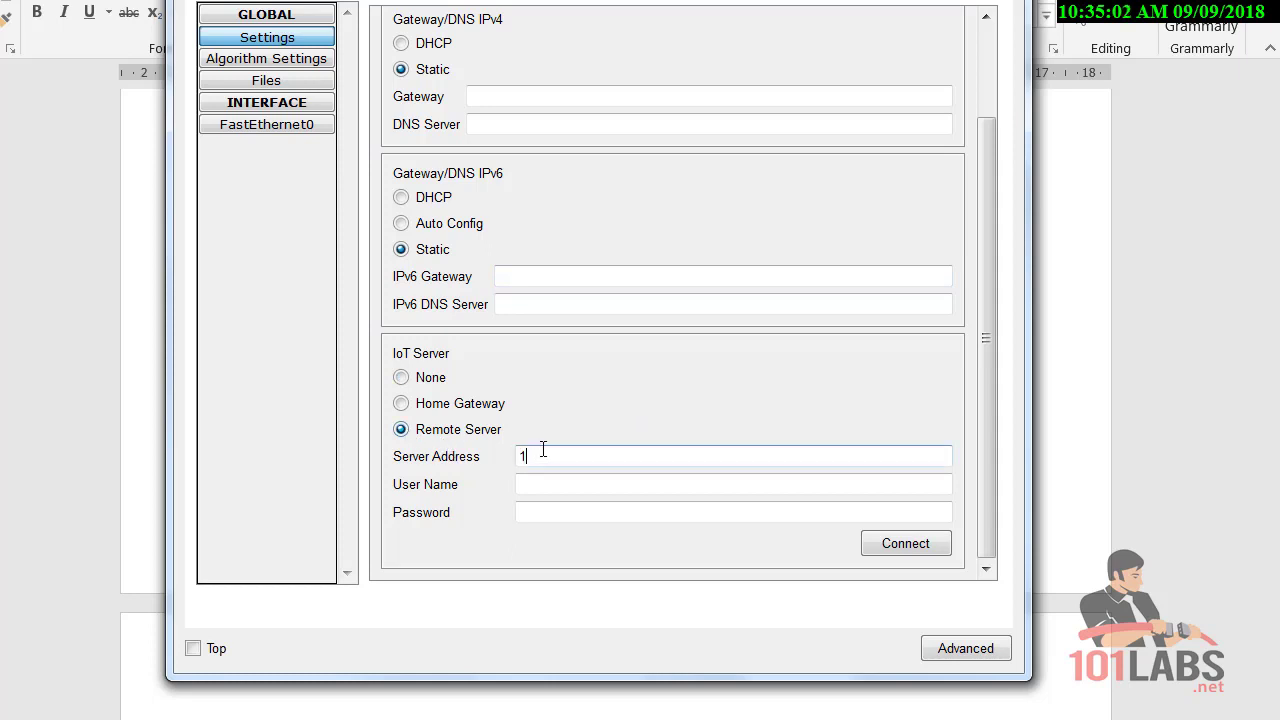
pyautogui.write('92.168.1.1')
# - Enter user name 101labs and the account password for the webcam's IoT server, and connect it
pyautogui.click(594, 485)
pyautogui.write('101labs')
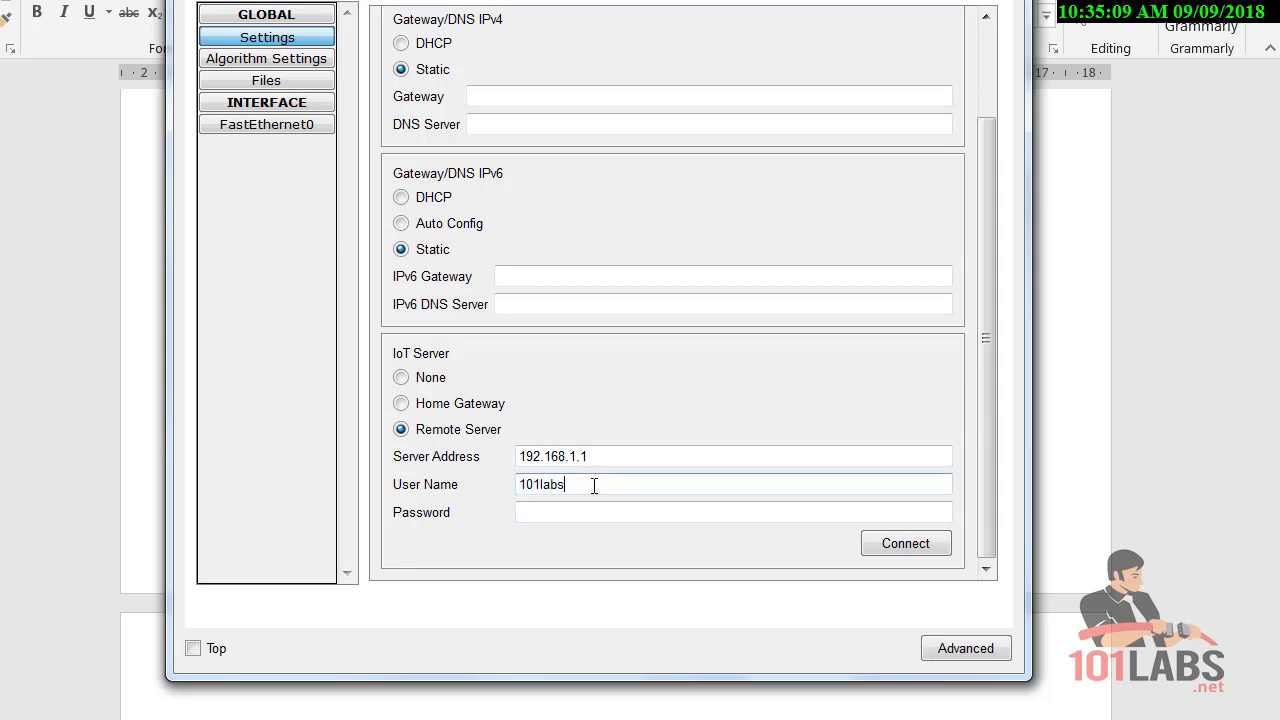
pyautogui.press('Tab')
pyautogui.write('hell')
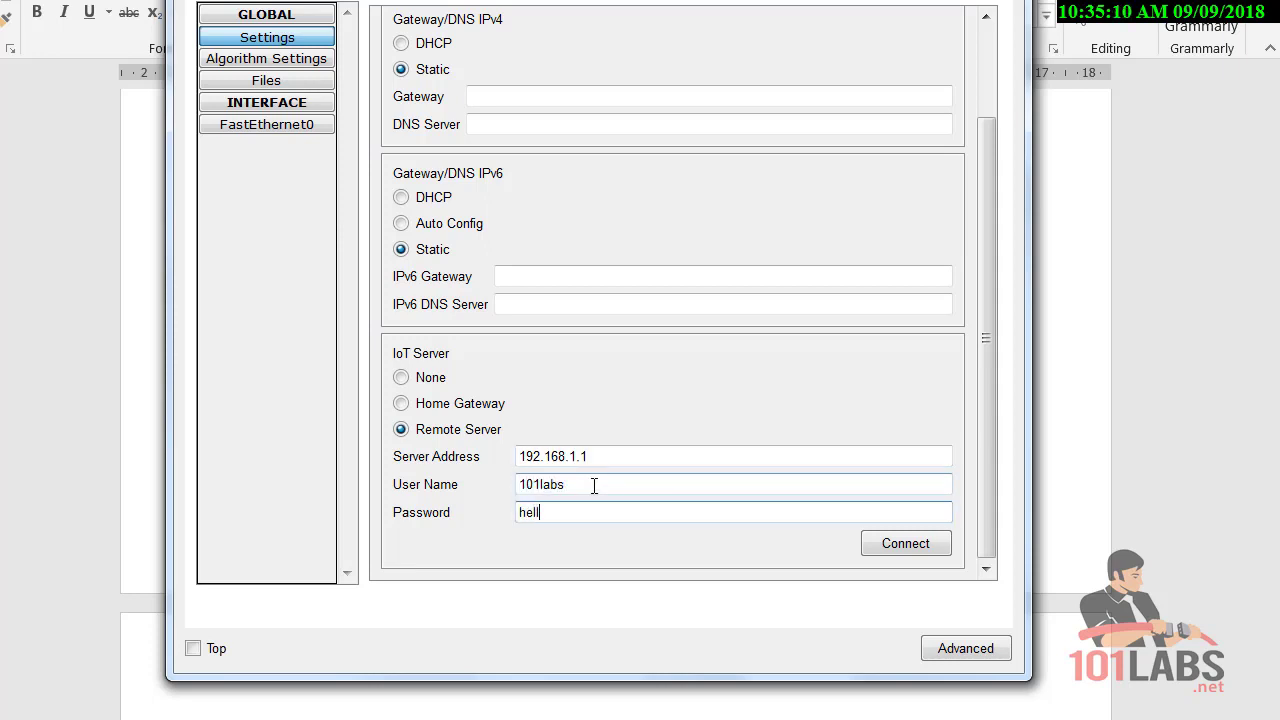
pyautogui.click(911, 545)
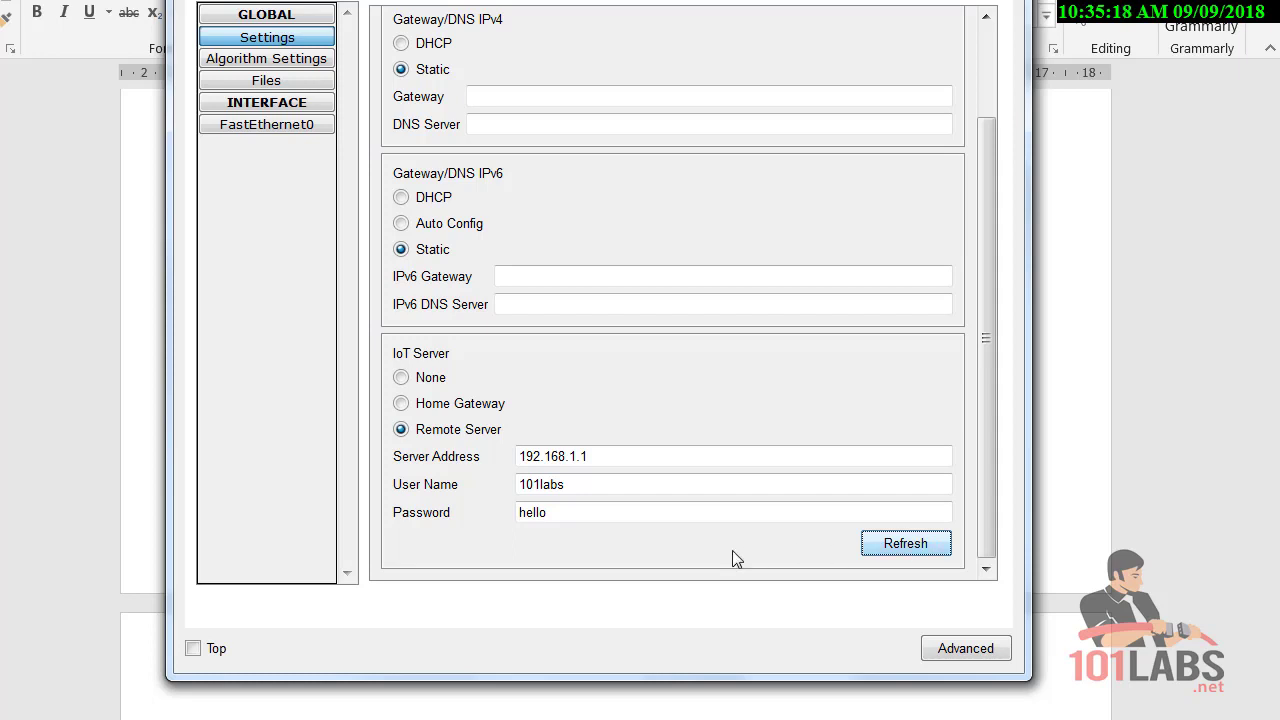
# - Switch to the Word lab document and read Tasks 7 and 8, checking the server's IoT device list in between
pyautogui.click(1063, 478)
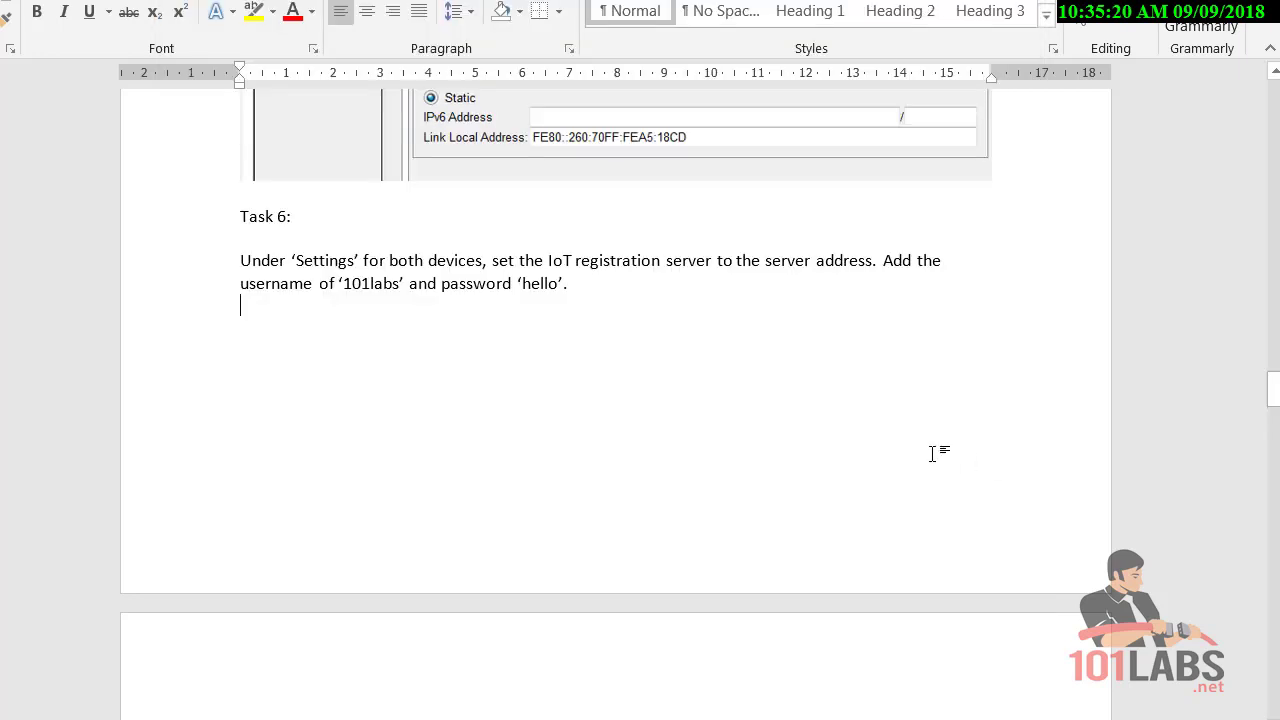
pyautogui.scroll(-5, 930, 453)
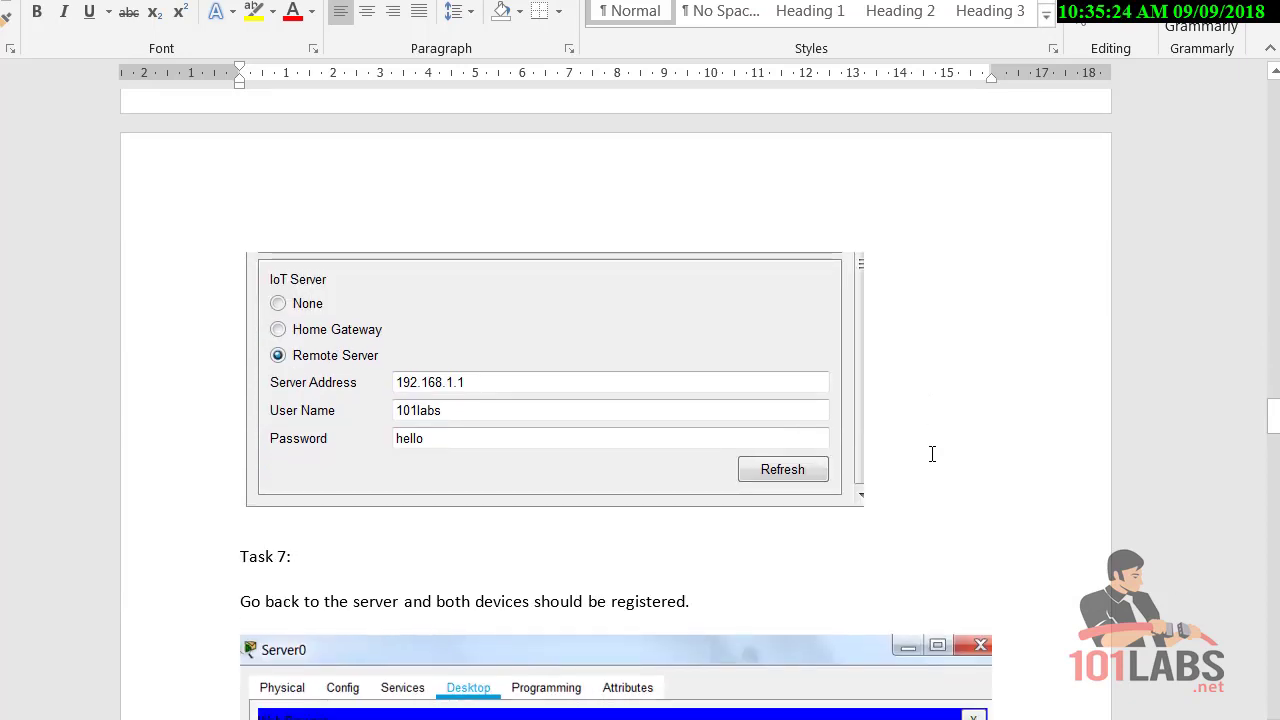
pyautogui.hotkey('alt', 'Tab')
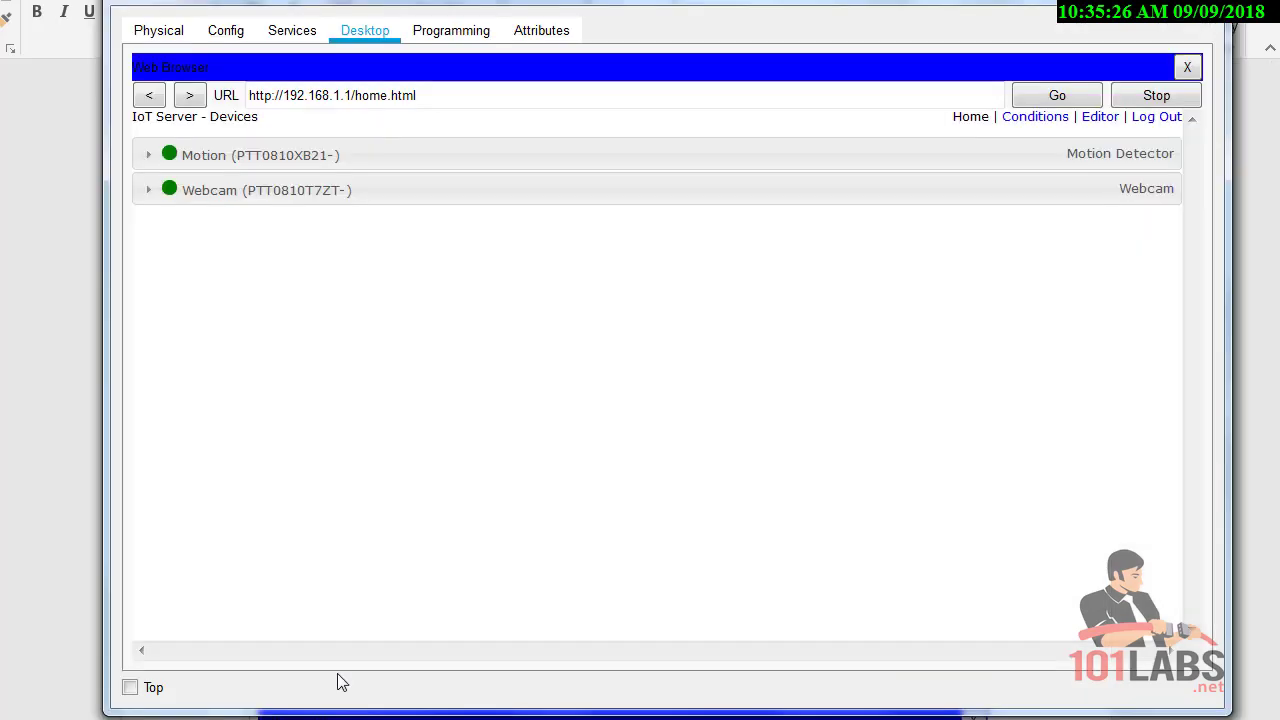
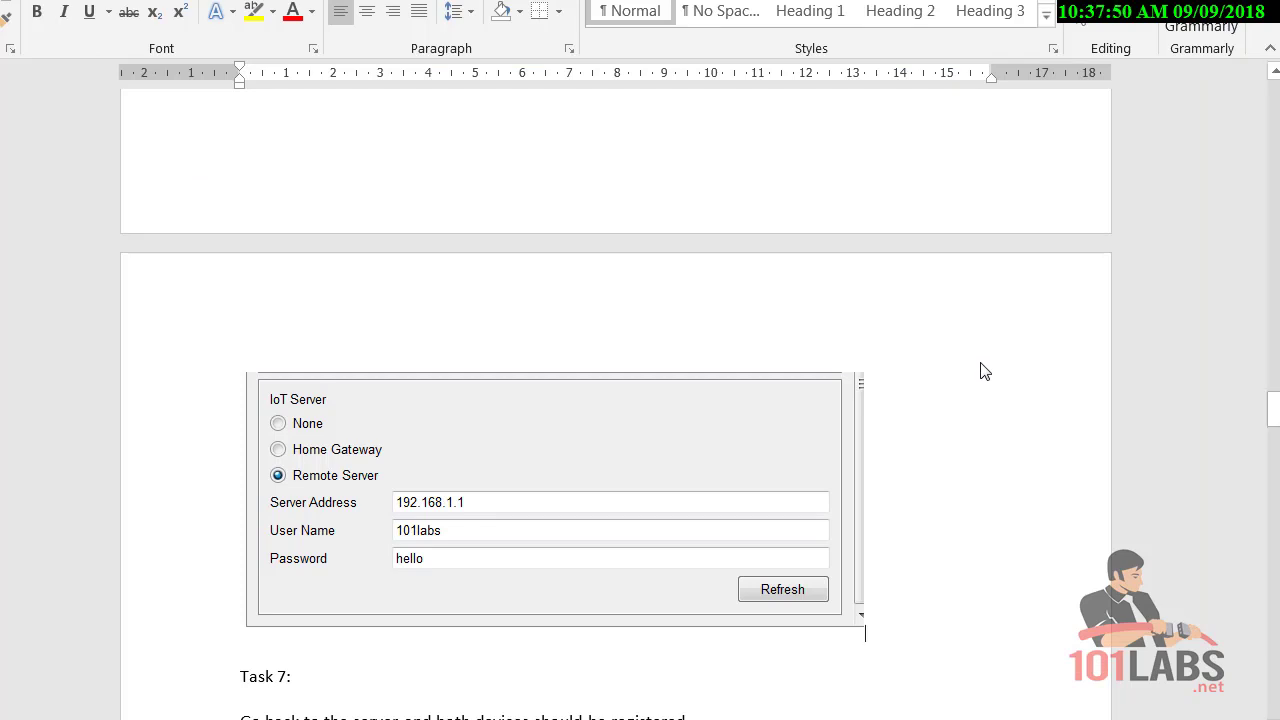
pyautogui.scroll(-8, 980, 362)
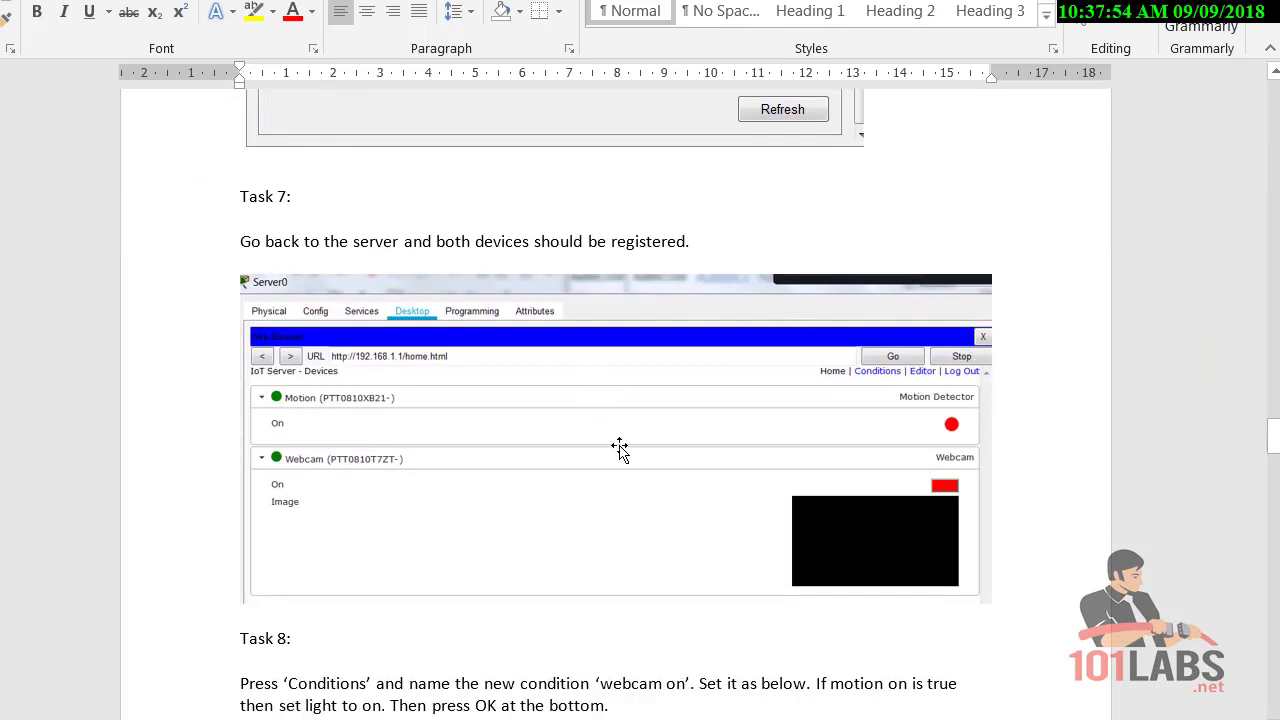
# - Back in Packet Tracer, examine the motion detector and webcam entries in the server's IoT device list
pyautogui.hotkey('alt', 'Tab')
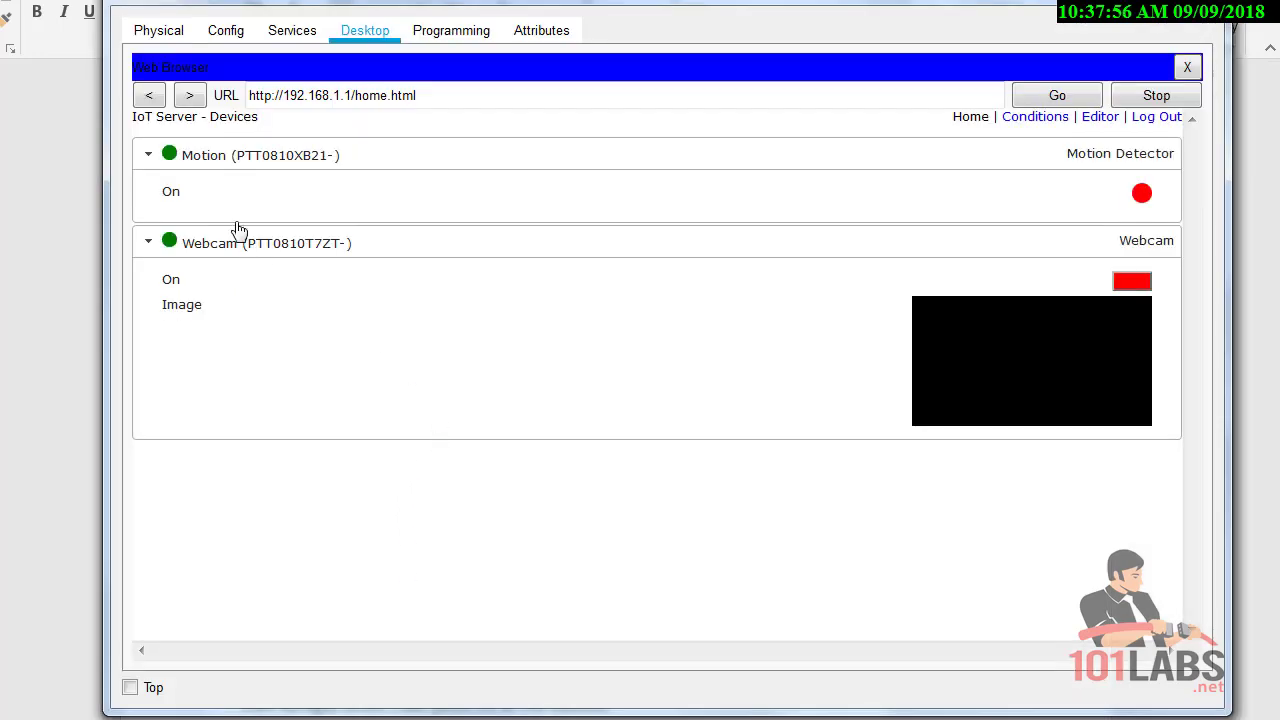
pyautogui.click(148, 160)
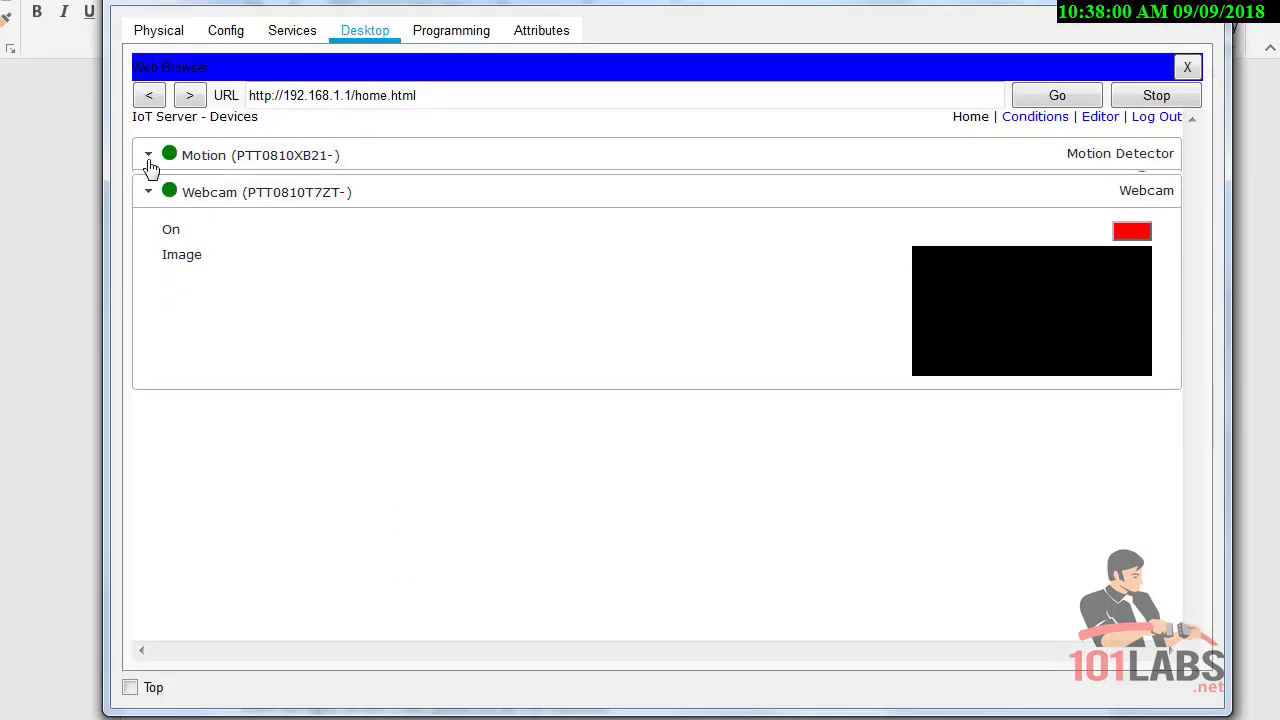
pyautogui.click(149, 160)
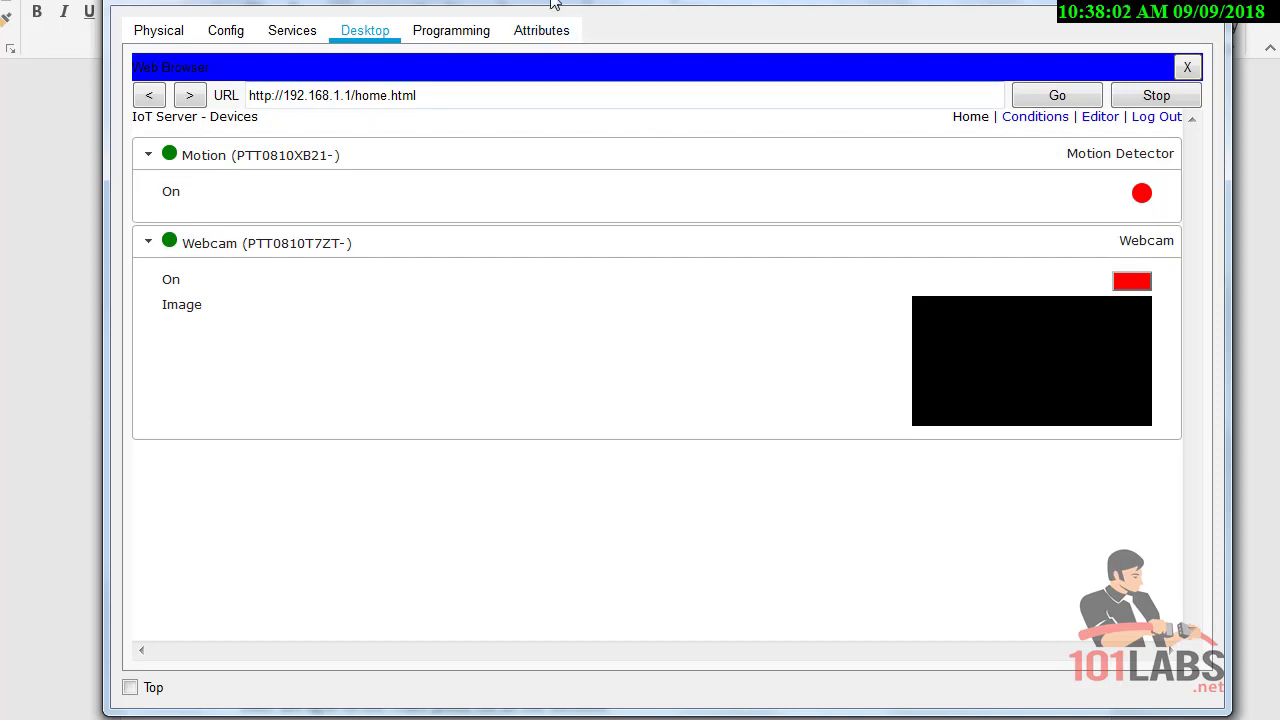
pyautogui.moveTo(555, 4); pyautogui.dragTo(505, 1)
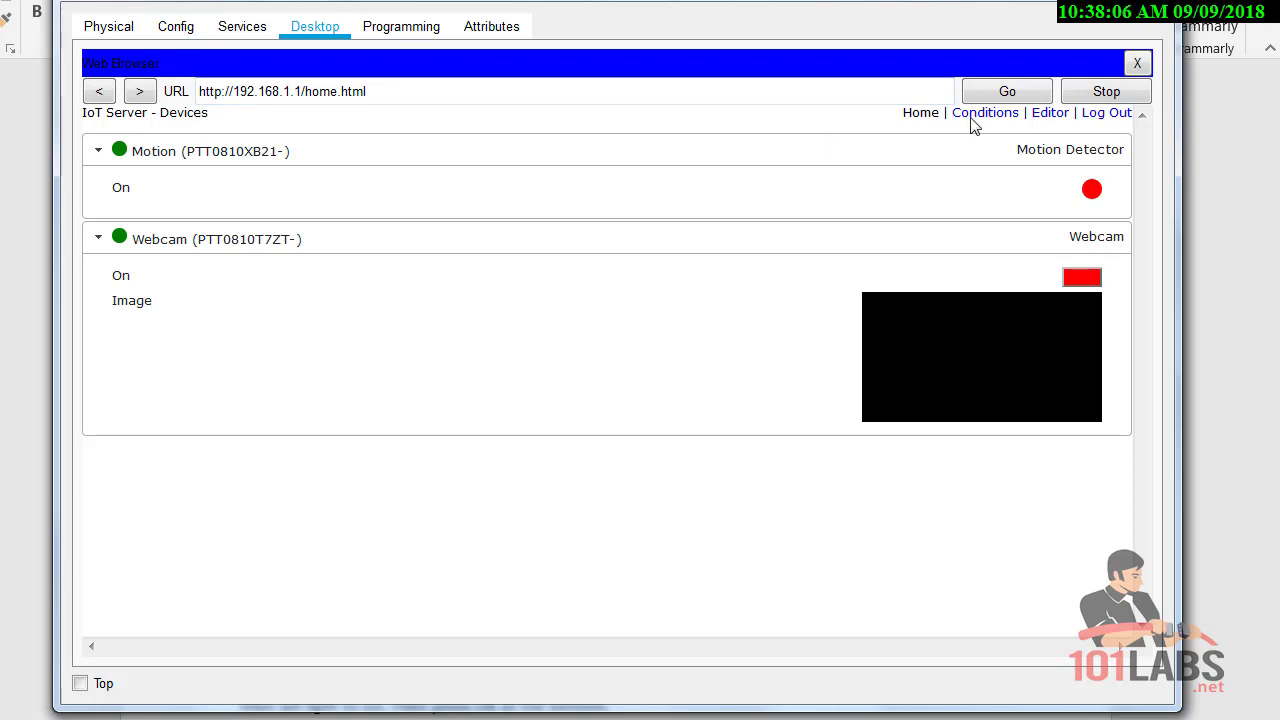
# - Add a device condition rule named "webcam on" on the IoT server, with the condition Motion On is true
pyautogui.click(985, 113)
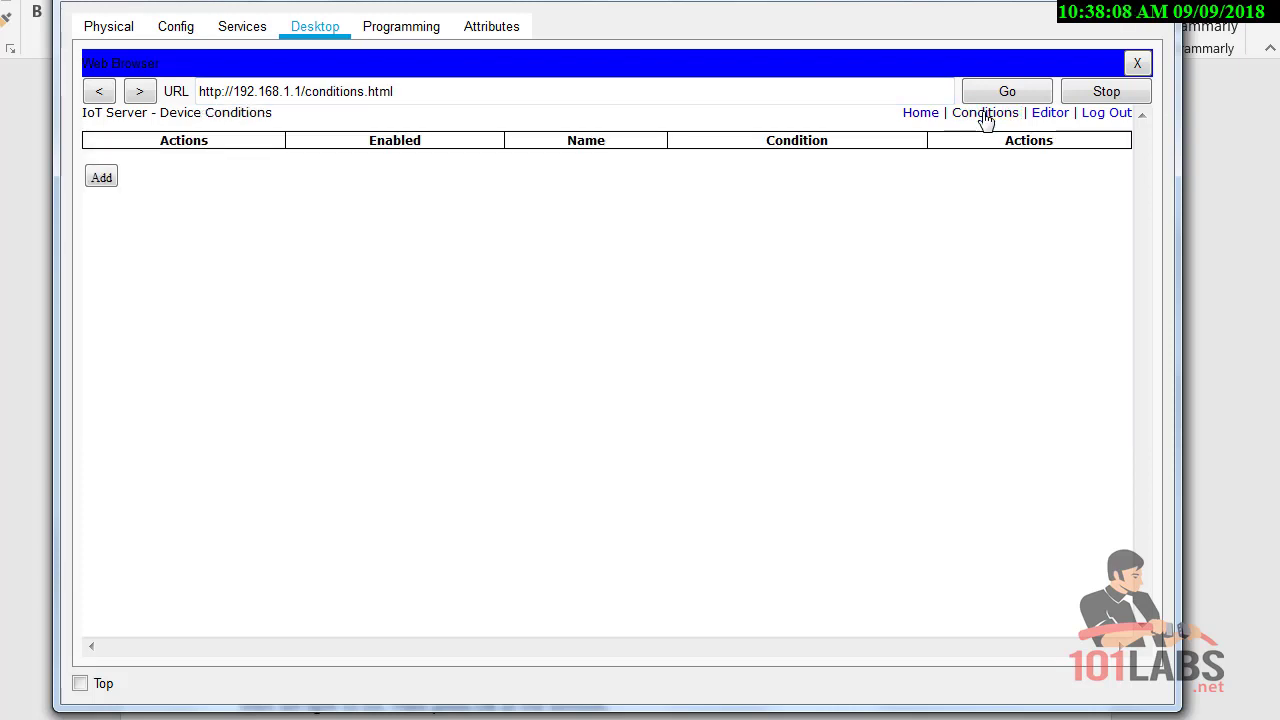
pyautogui.click(101, 180)
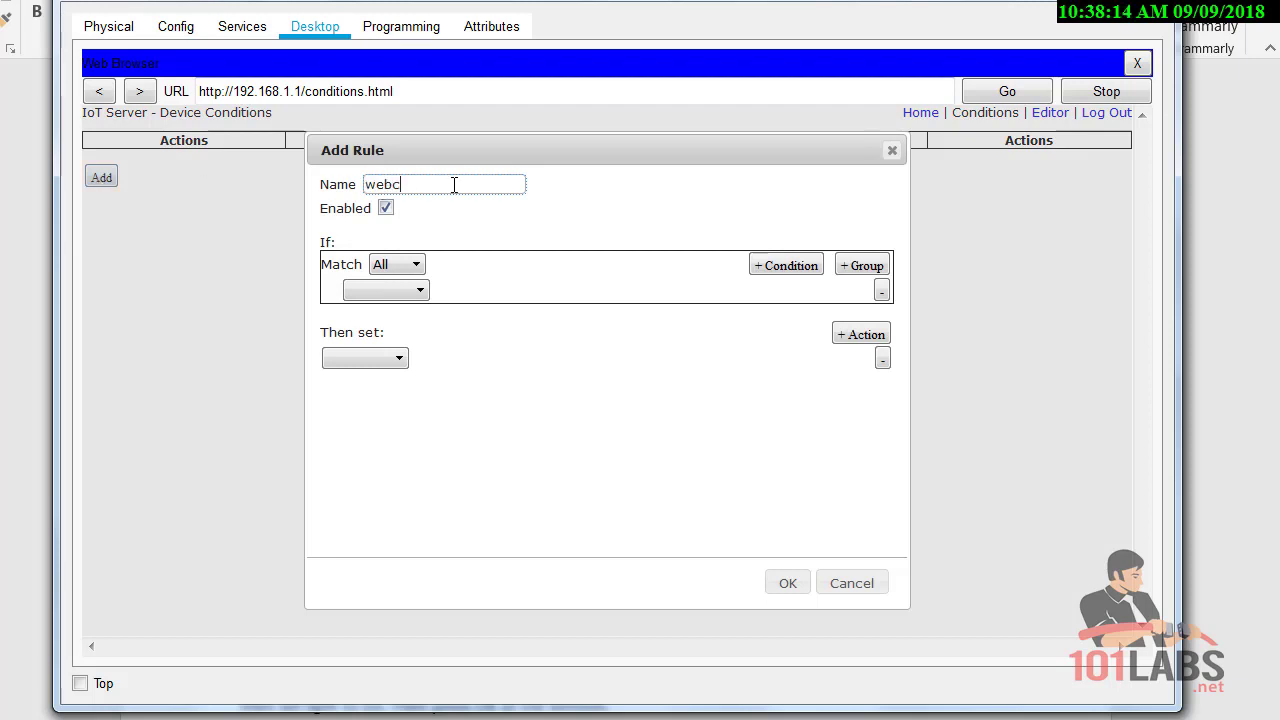
pyautogui.write('webcam on')
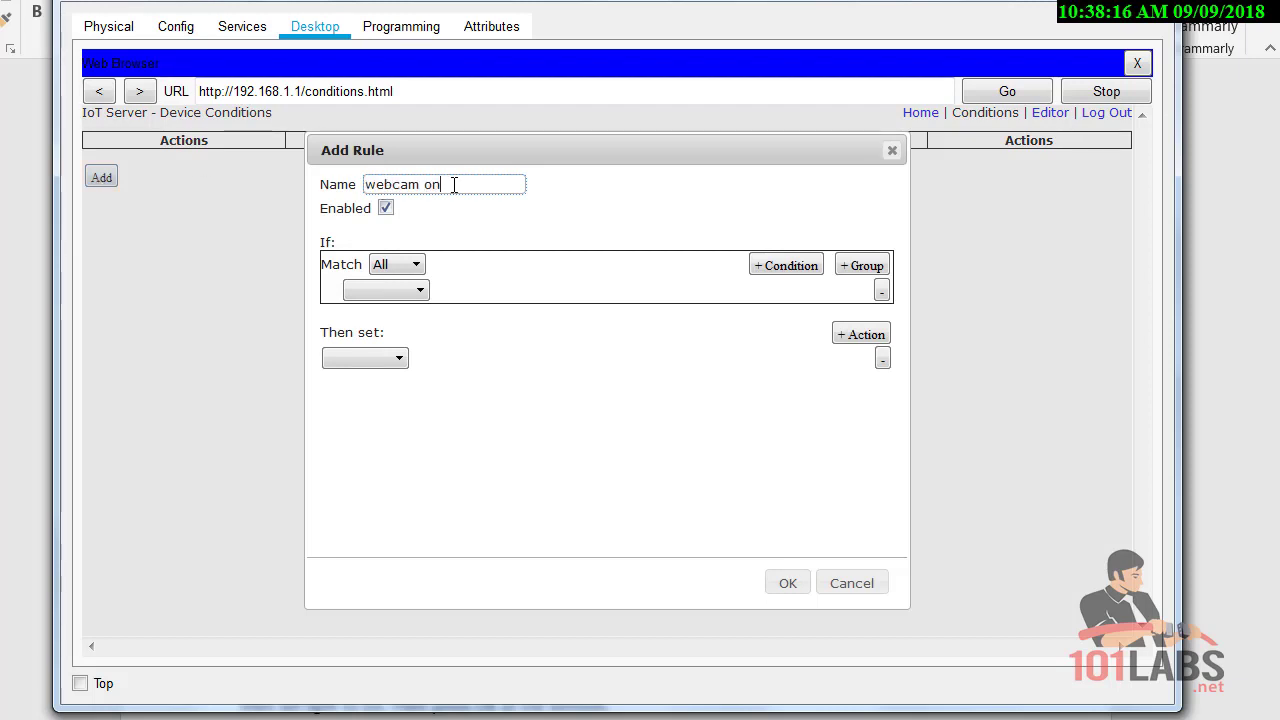
pyautogui.click(403, 292)
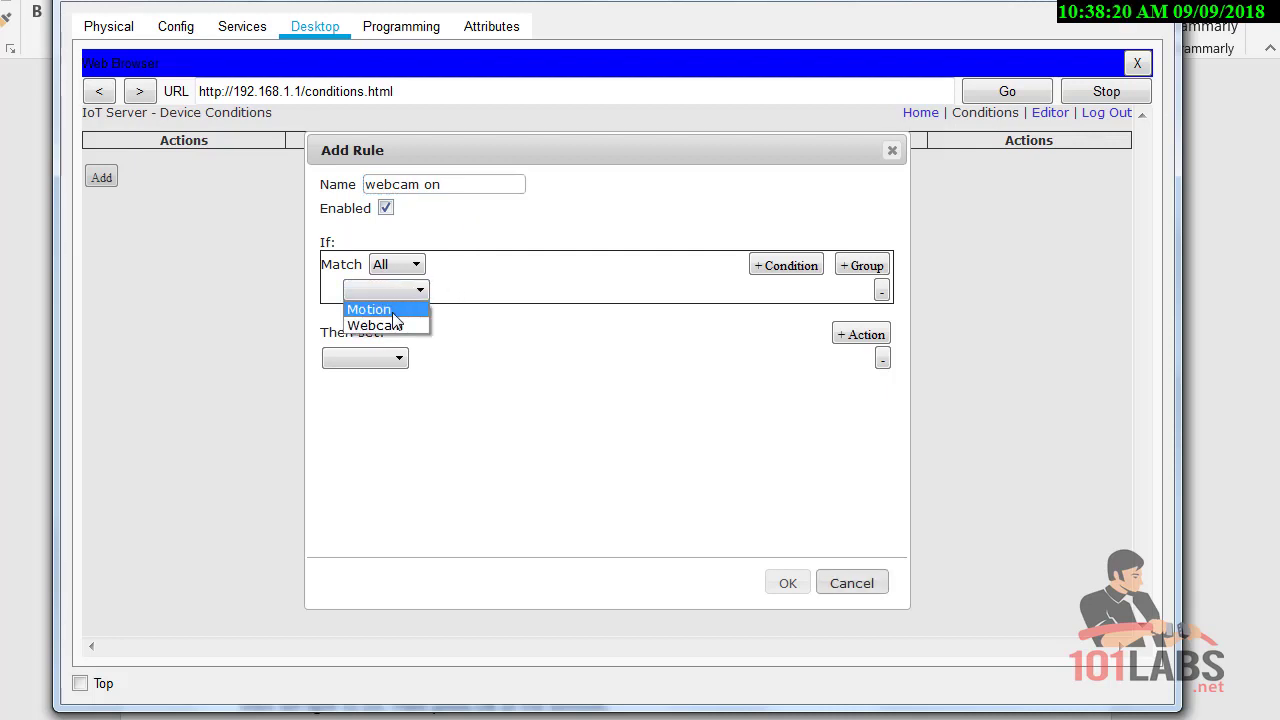
pyautogui.click(392, 316)
pyautogui.click(464, 292)
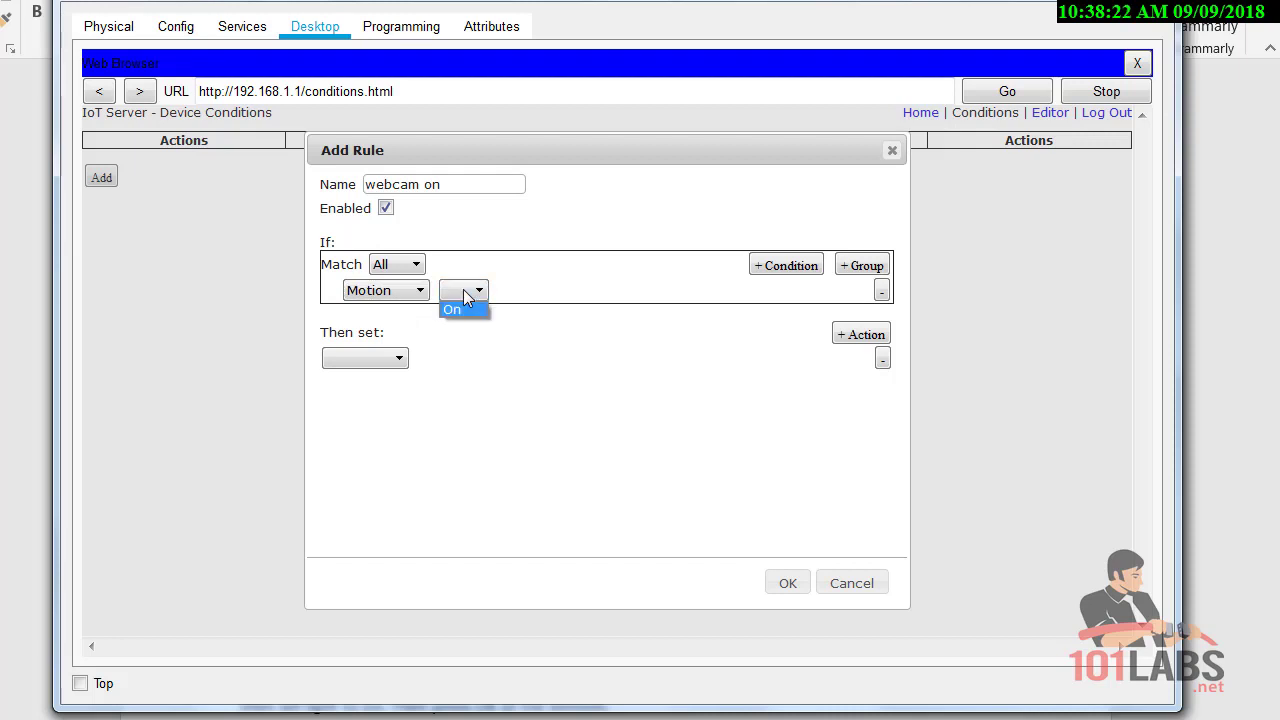
pyautogui.click(458, 310)
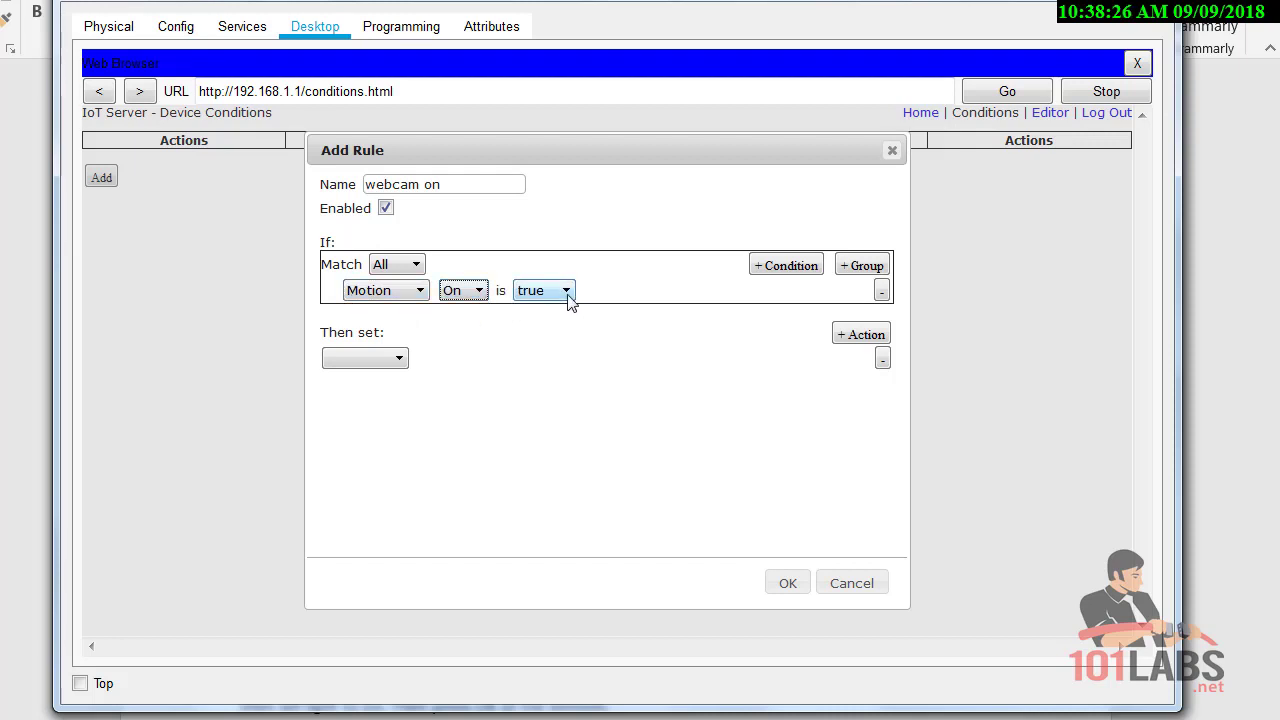
# - Make the "webcam on" rule set Webcam On to true, and save the rule
pyautogui.click(395, 362)
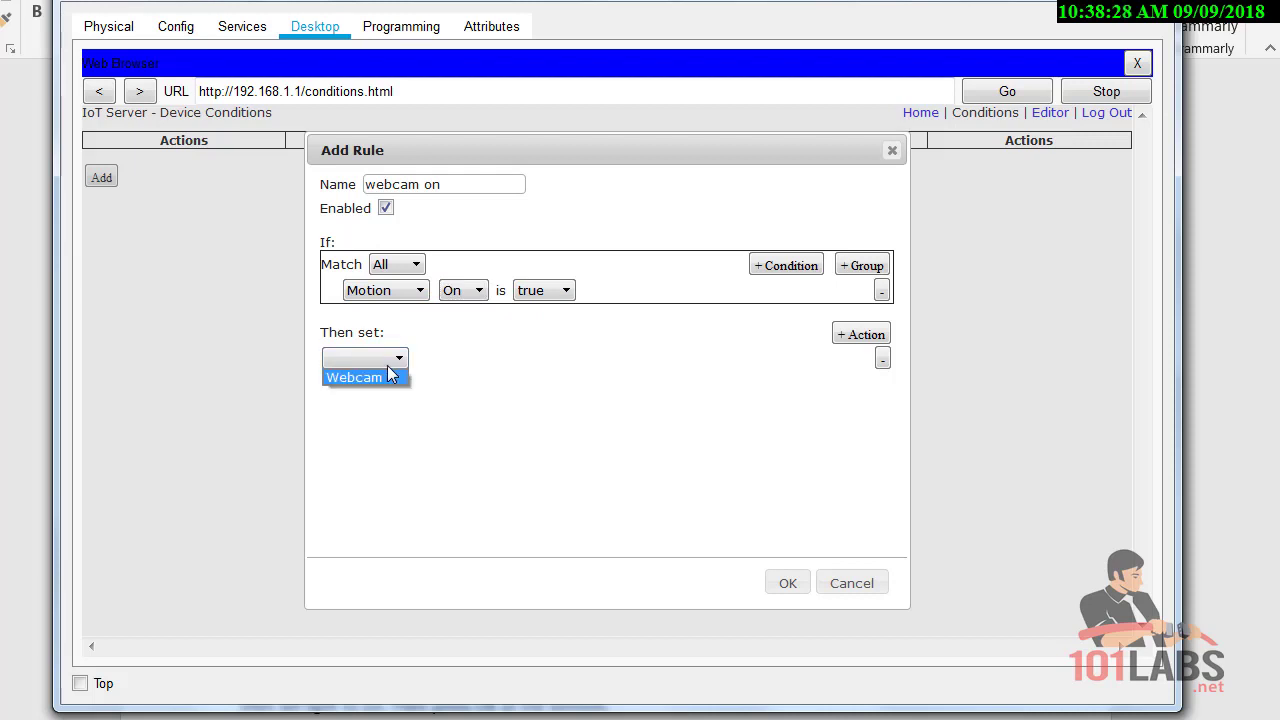
pyautogui.click(378, 380)
pyautogui.click(446, 362)
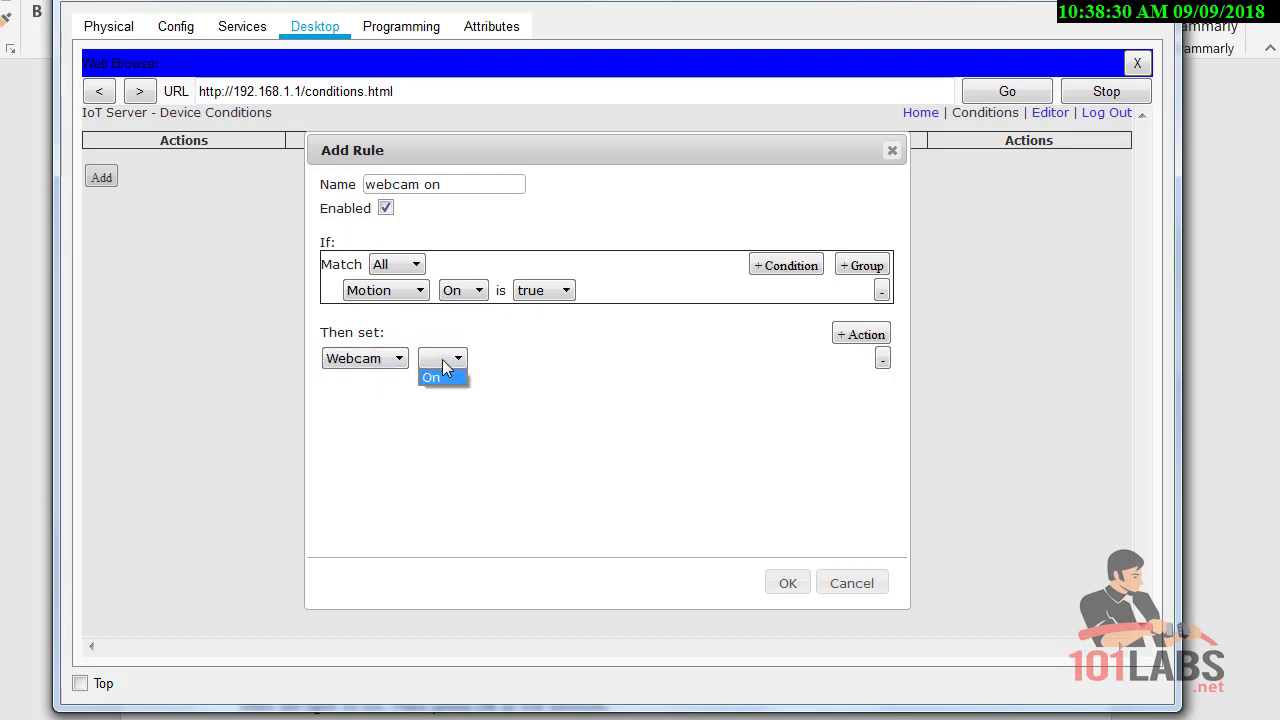
pyautogui.click(446, 378)
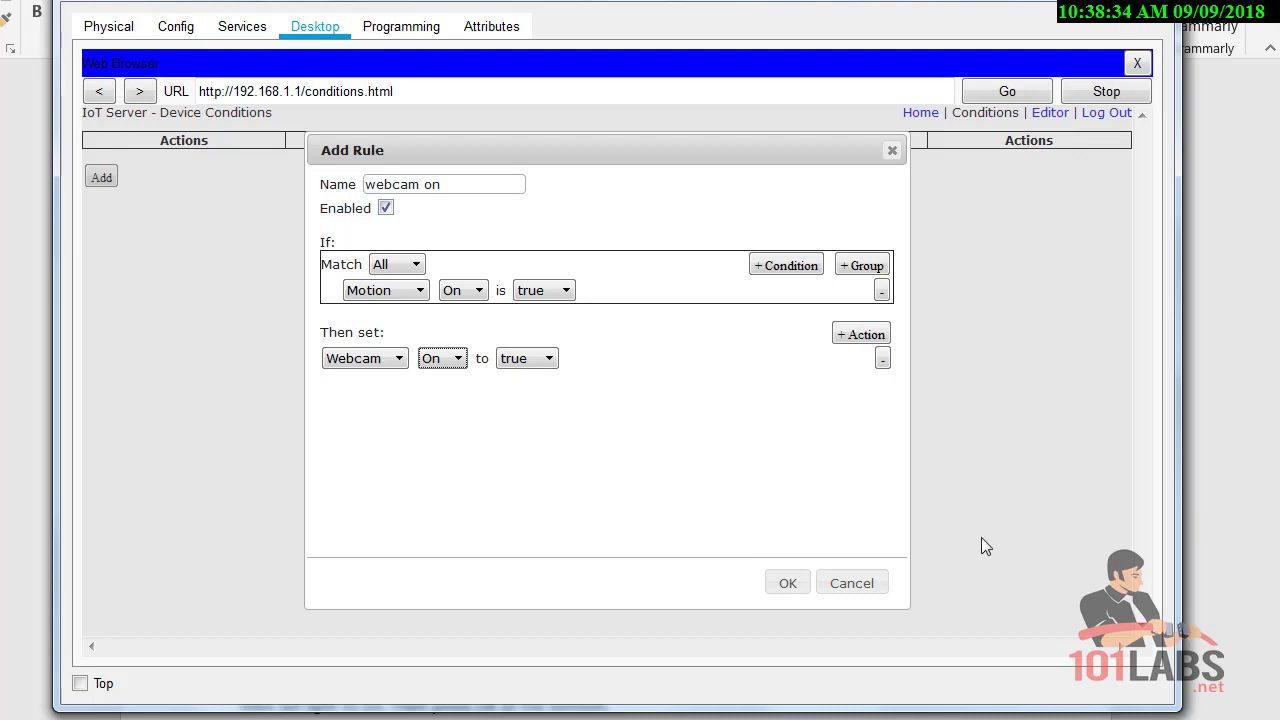
pyautogui.click(788, 584)
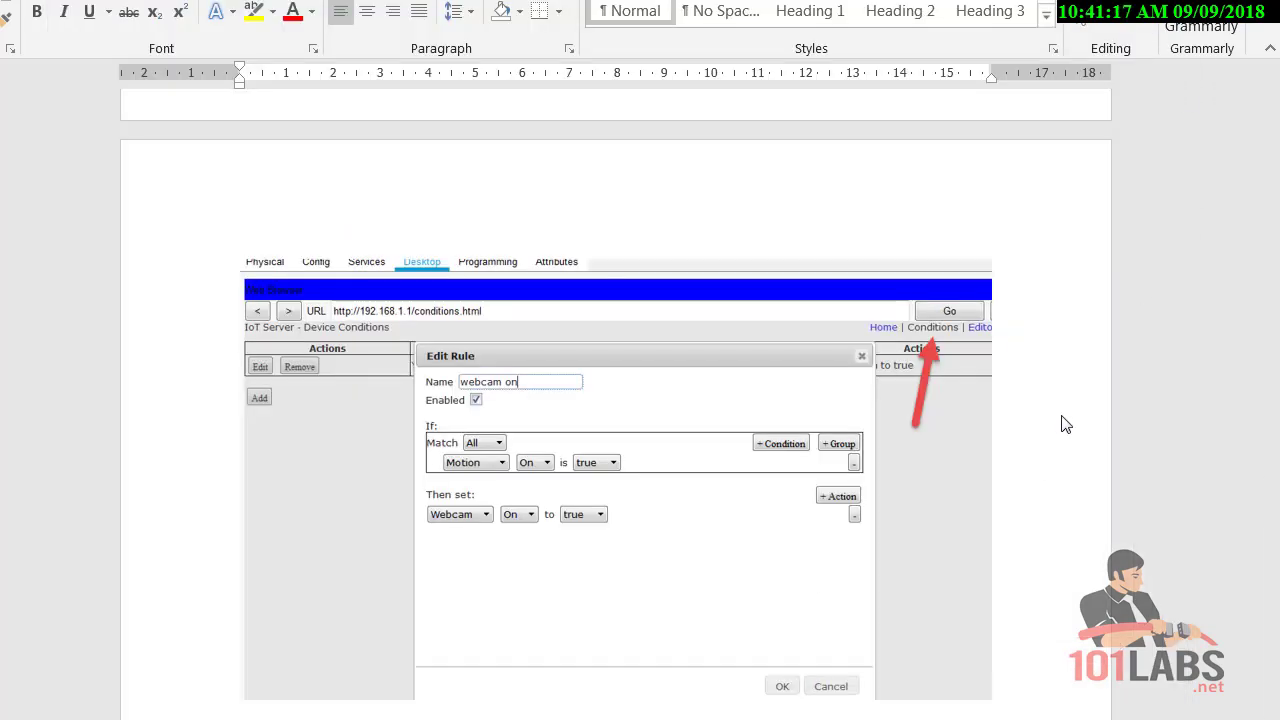
# - In the Word lab document, read Task 9 on adding a second condition that turns the webcam off
pyautogui.scroll(-5, 1062, 430)
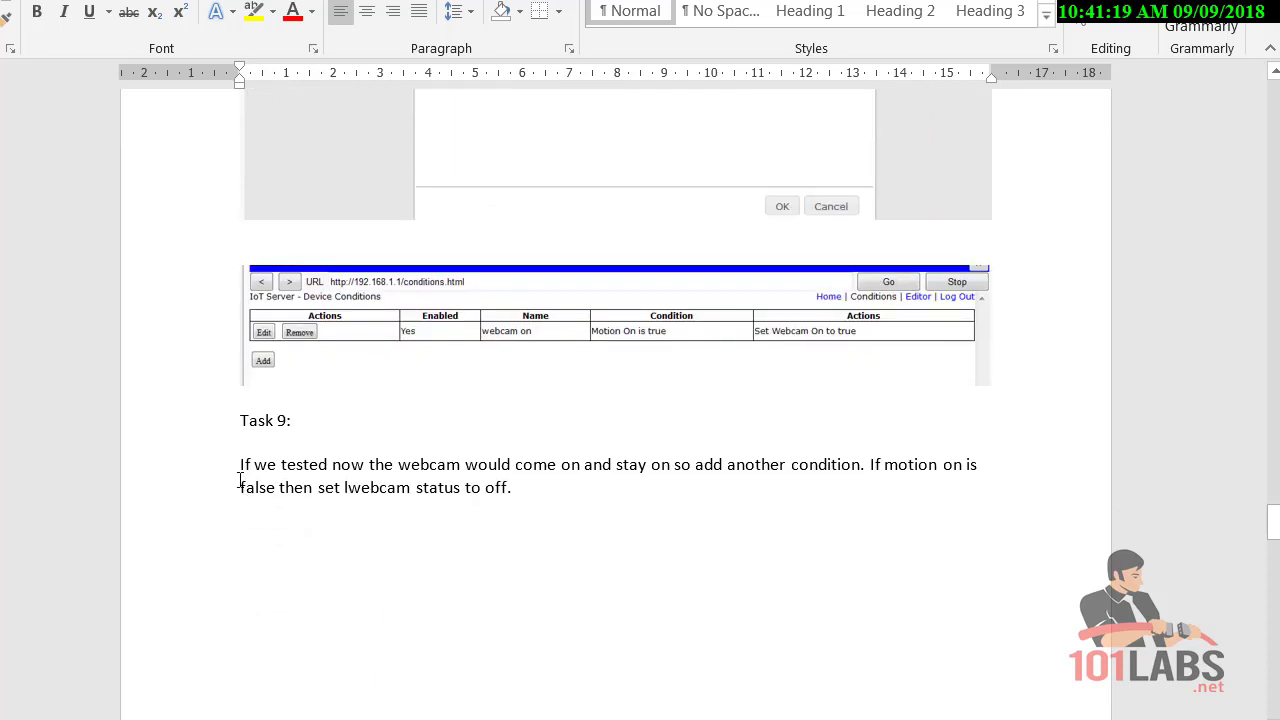
pyautogui.moveTo(257, 458); pyautogui.dragTo(512, 488)
pyautogui.click(592, 509)
pyautogui.moveTo(470, 715)
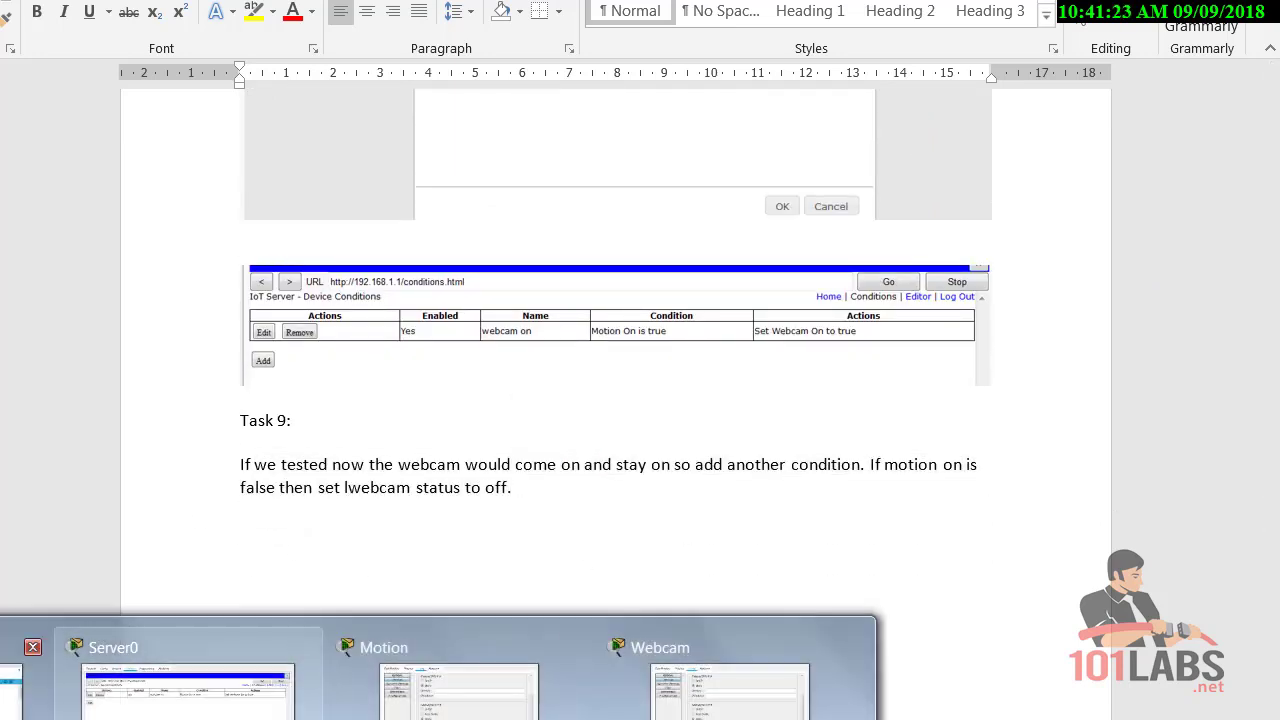
# - Back in Packet Tracer, add a device condition rule named "webcam off" on the IoT server, with the condition Motion On is false
pyautogui.click(190, 695)
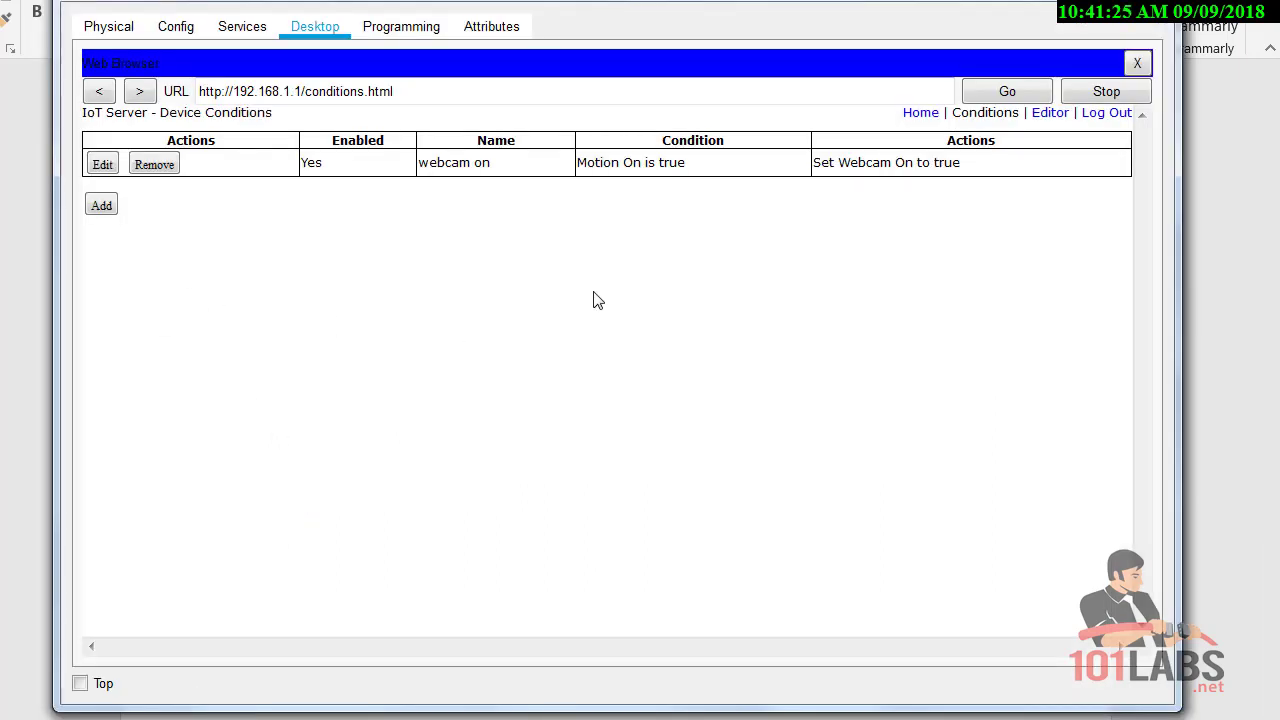
pyautogui.click(101, 206)
pyautogui.write('w')
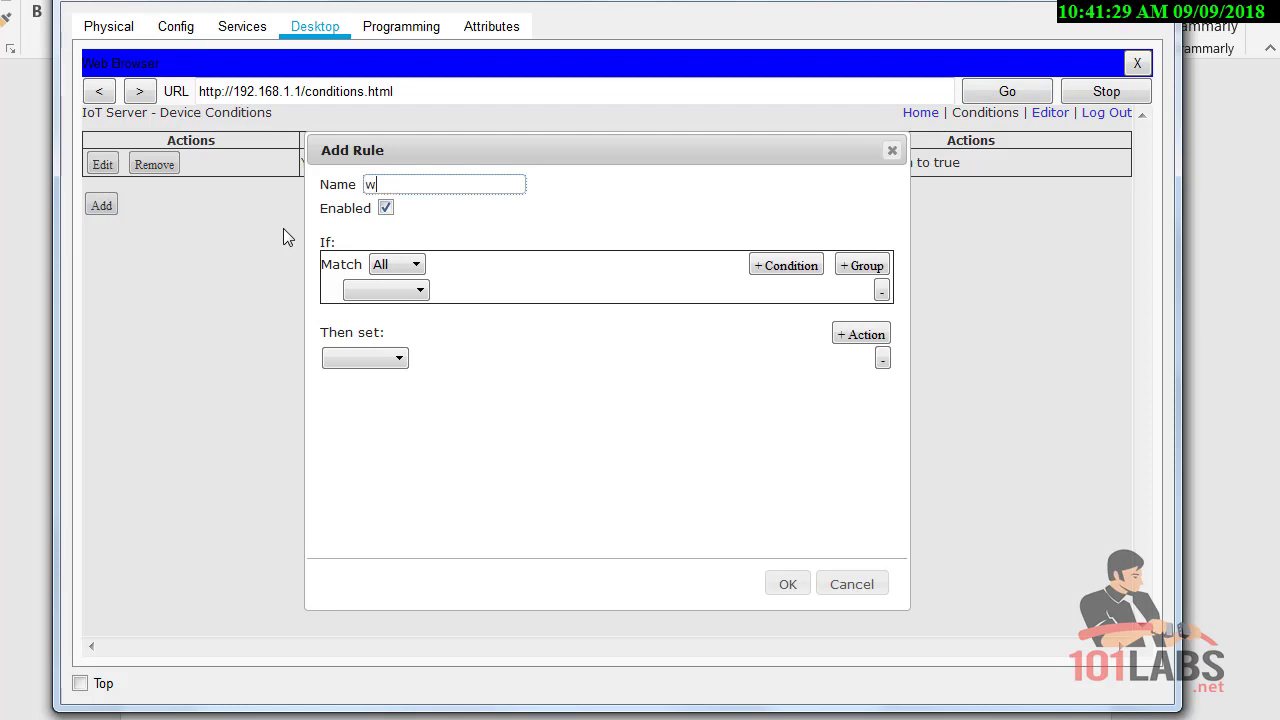
pyautogui.write('ebcam off')
pyautogui.click(388, 290)
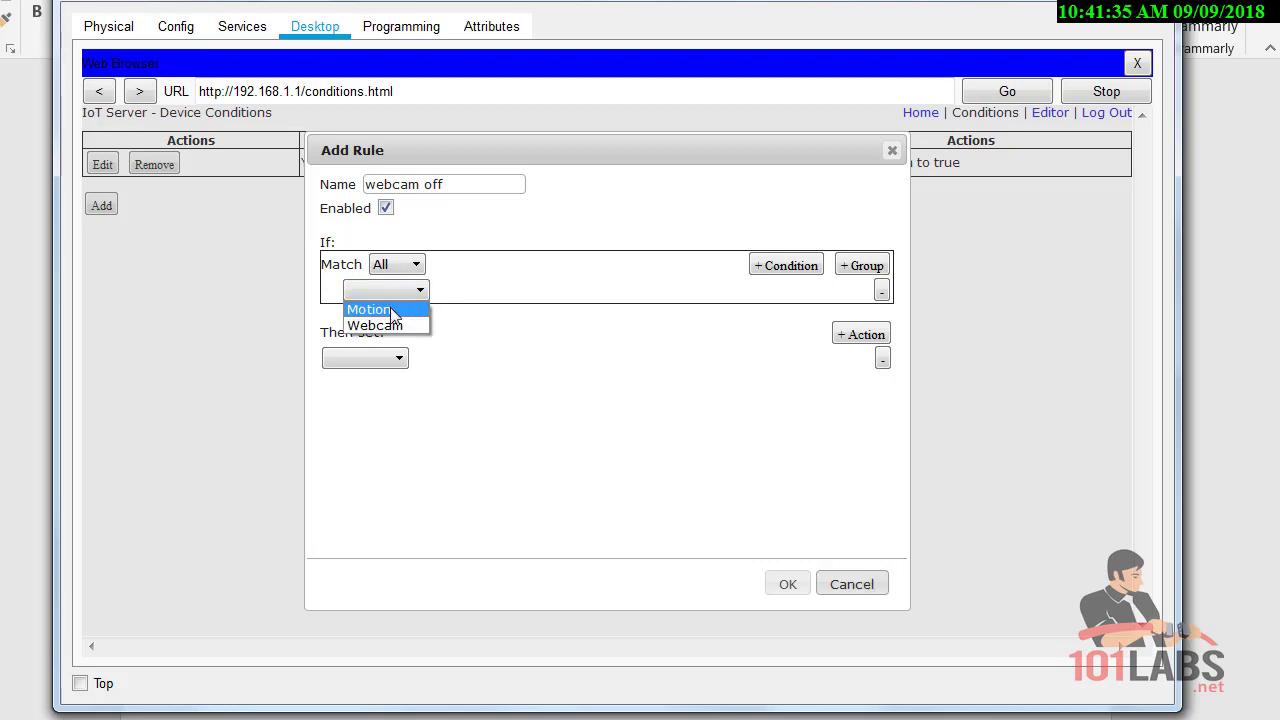
pyautogui.click(391, 311)
pyautogui.click(477, 292)
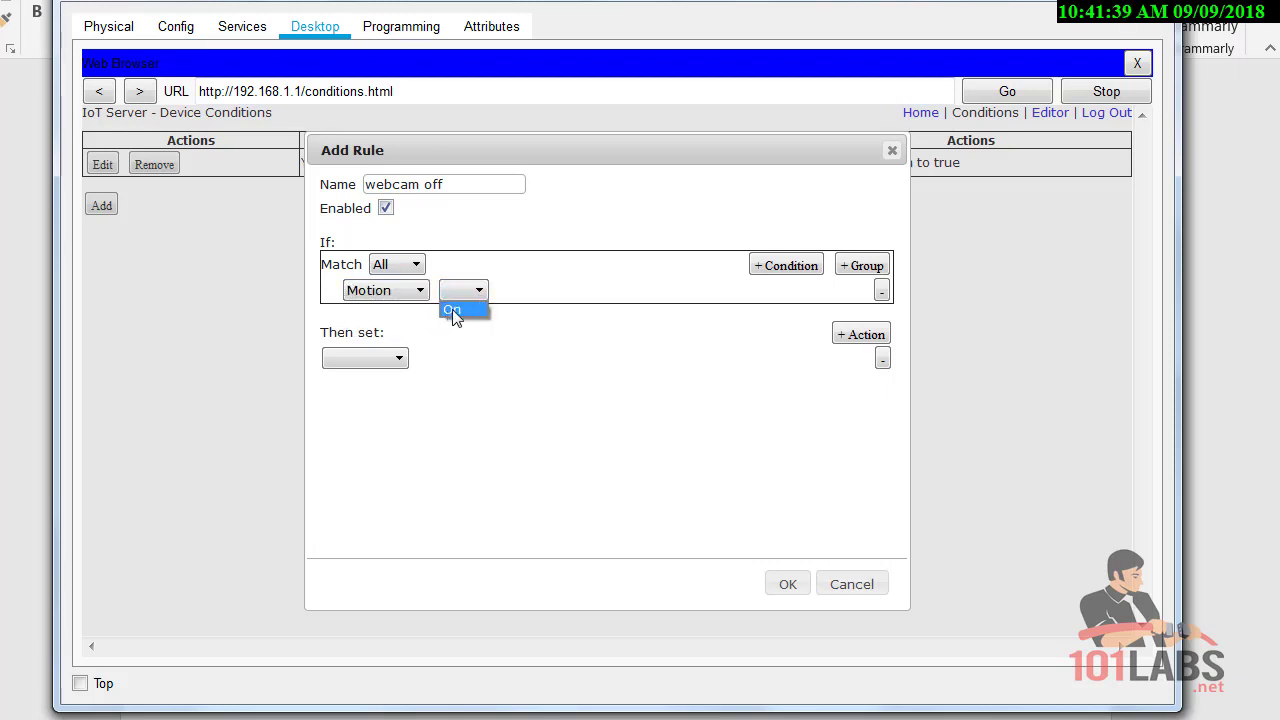
pyautogui.click(450, 312)
pyautogui.click(481, 292)
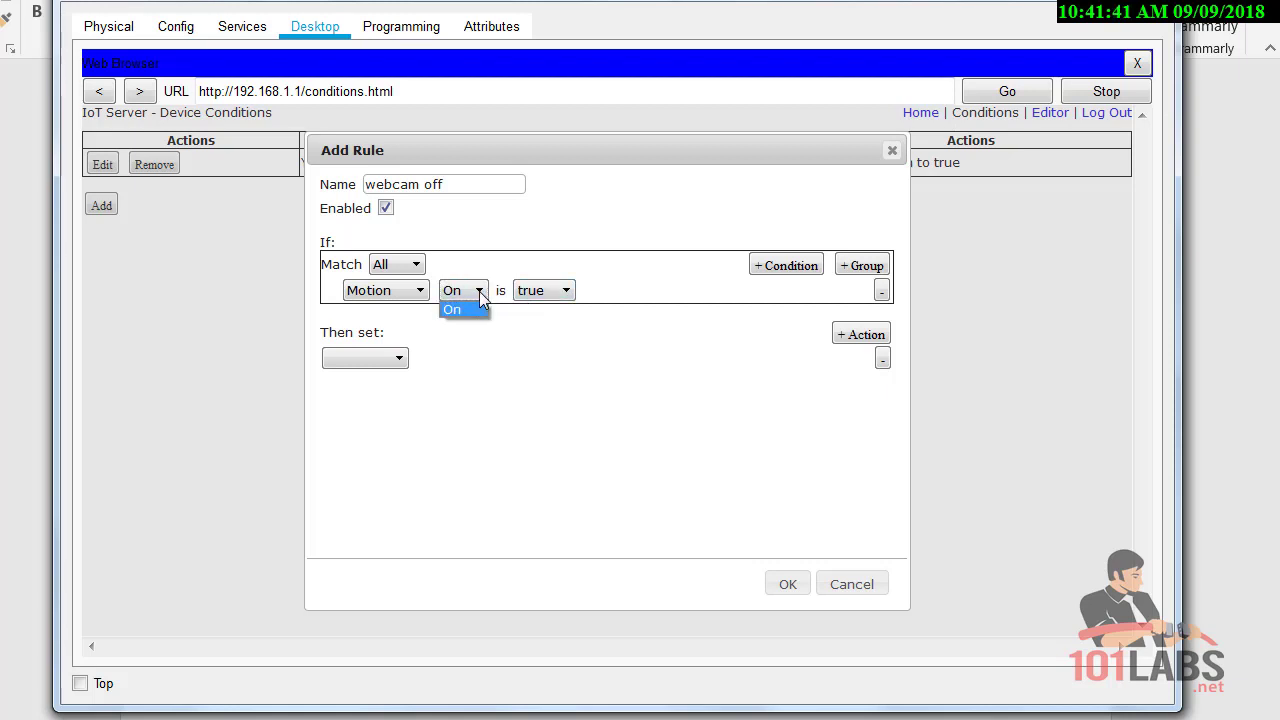
pyautogui.click(481, 292)
pyautogui.click(530, 291)
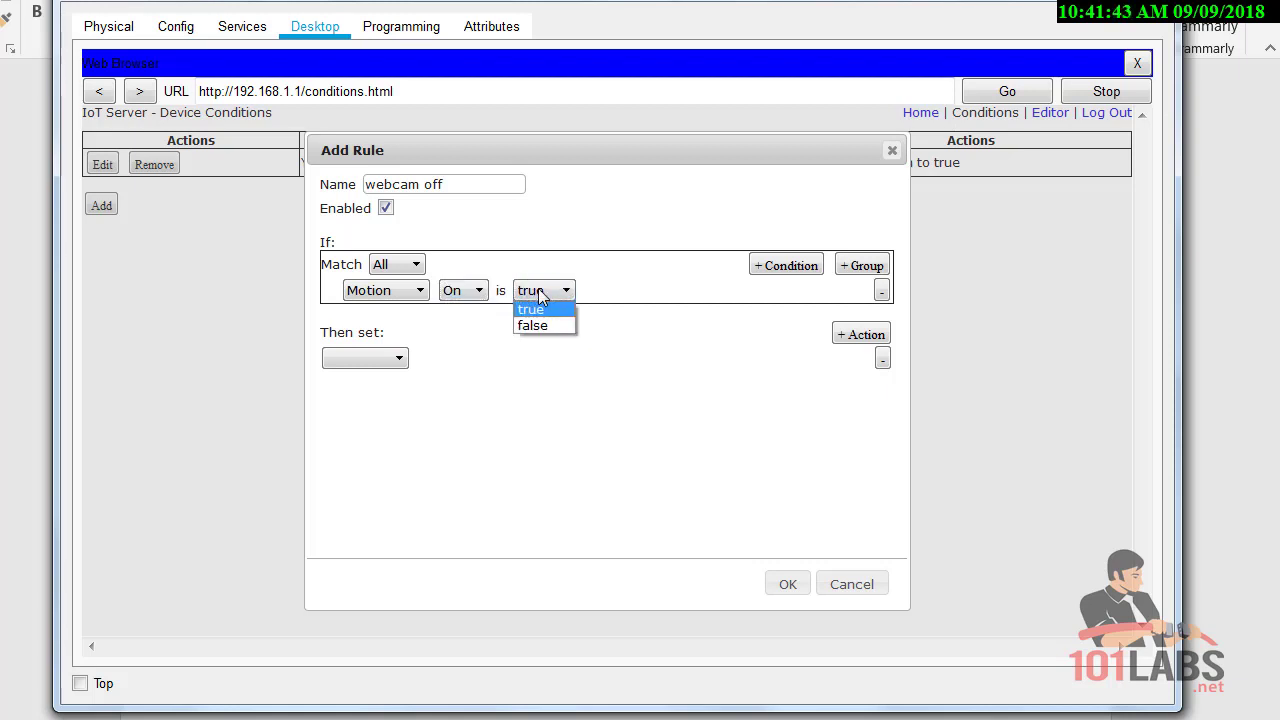
pyautogui.click(545, 326)
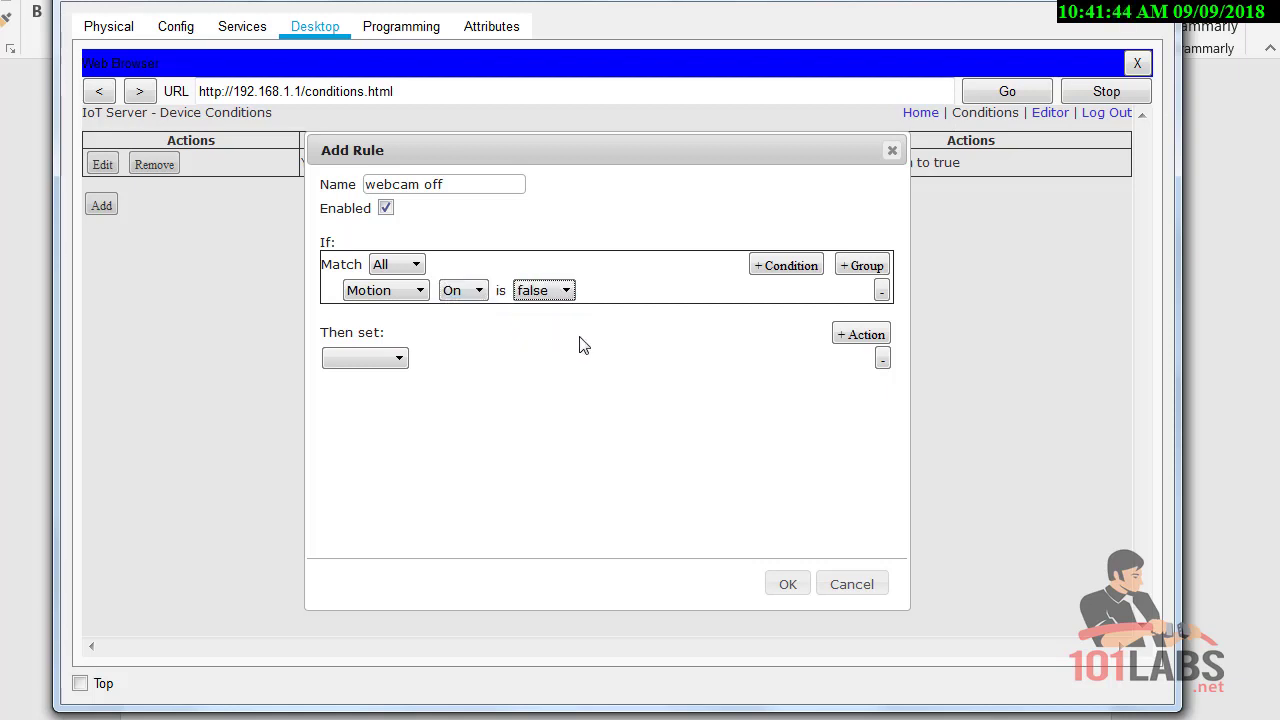
# - Make the "webcam off" rule set Webcam On to false, and save the rule
pyautogui.click(396, 358)
pyautogui.click(374, 378)
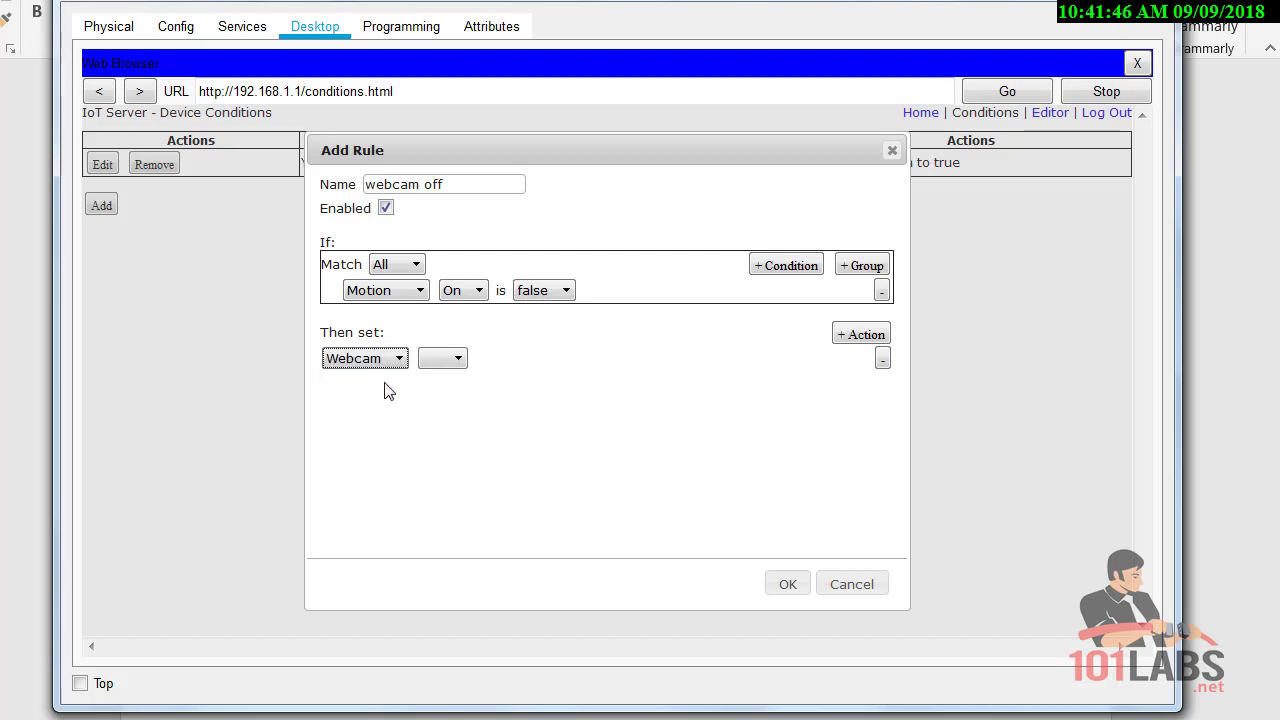
pyautogui.click(451, 358)
pyautogui.click(449, 379)
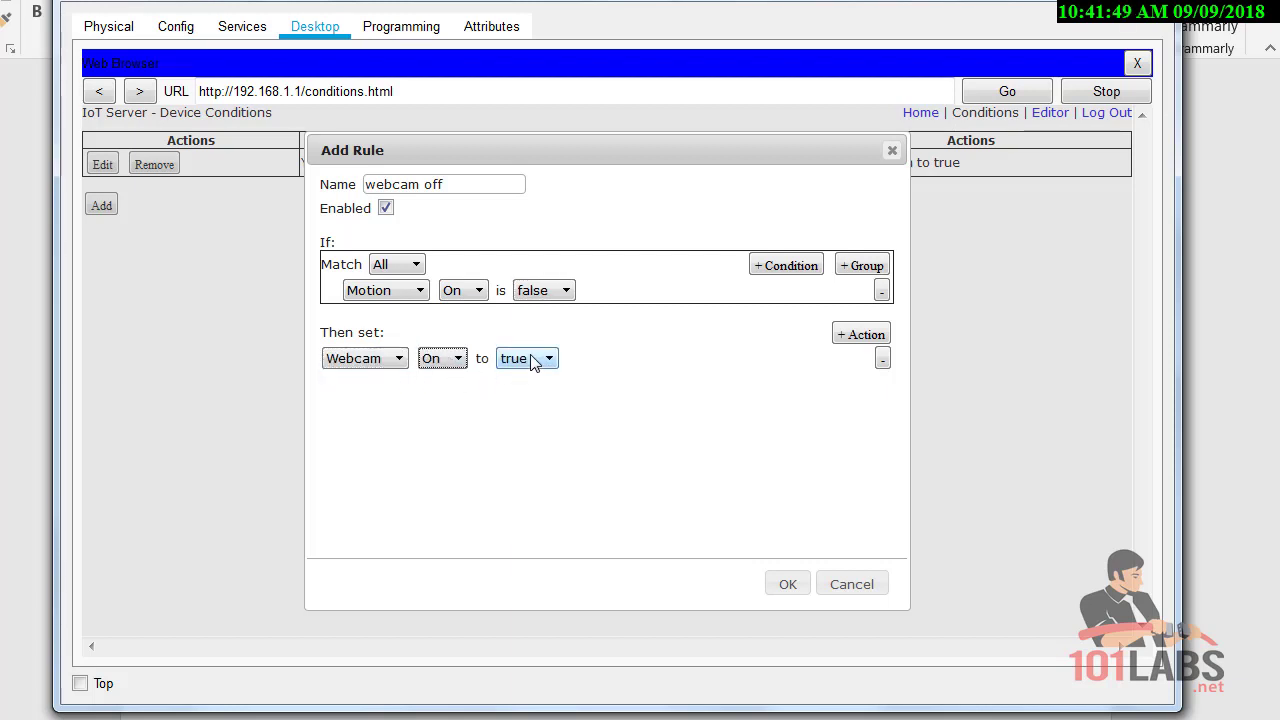
pyautogui.click(530, 358)
pyautogui.click(529, 390)
pyautogui.click(598, 402)
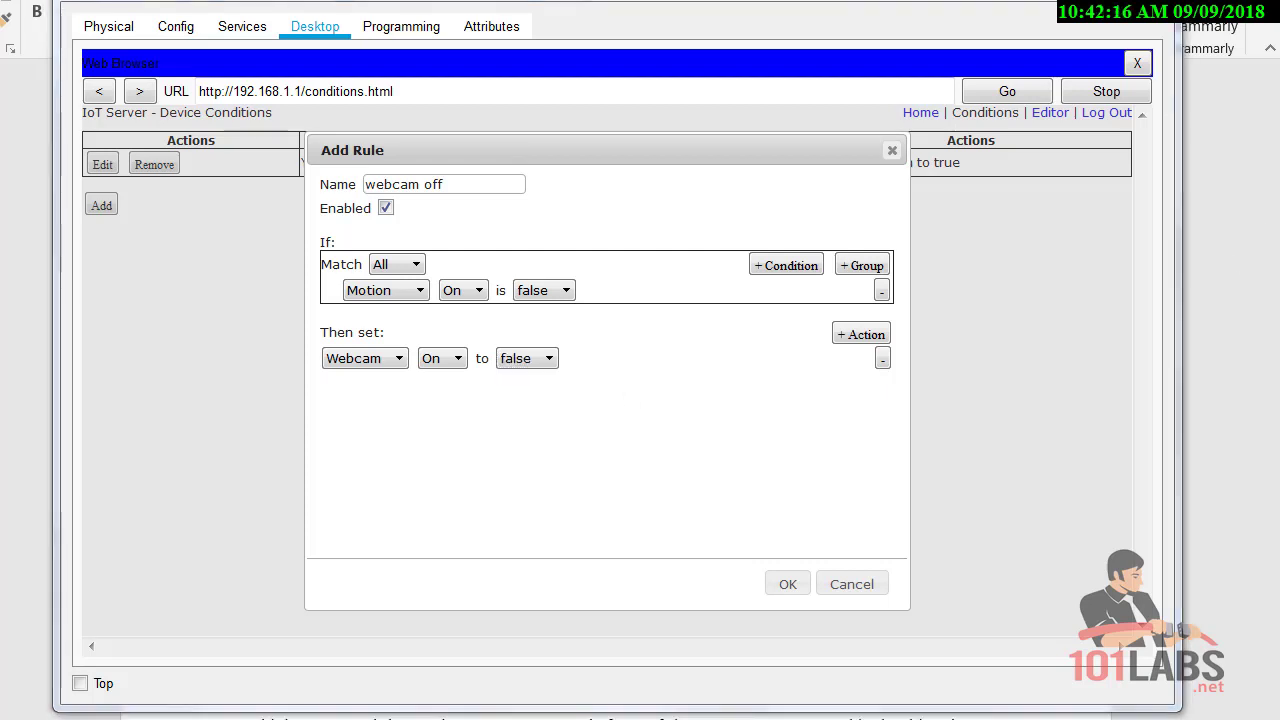
pyautogui.click(786, 585)
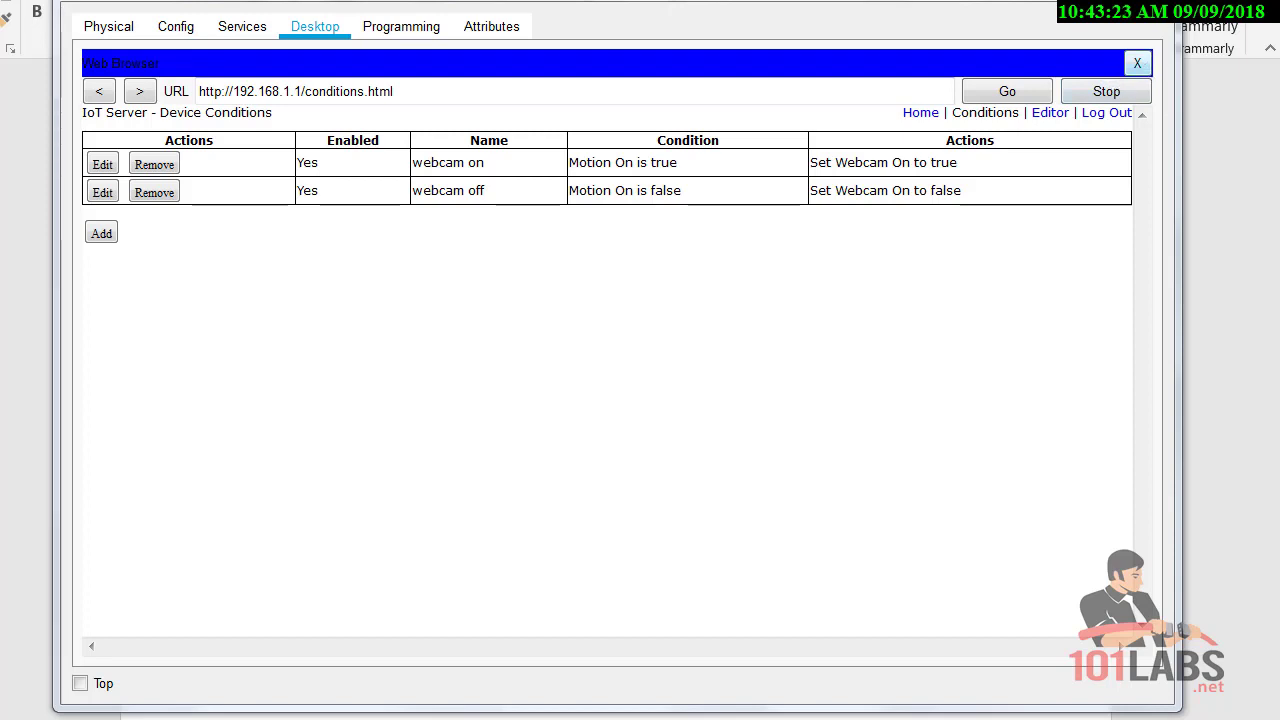
# - Go to the IoT server's device list and expand both the Motion and Webcam entries
pyautogui.click(920, 113)
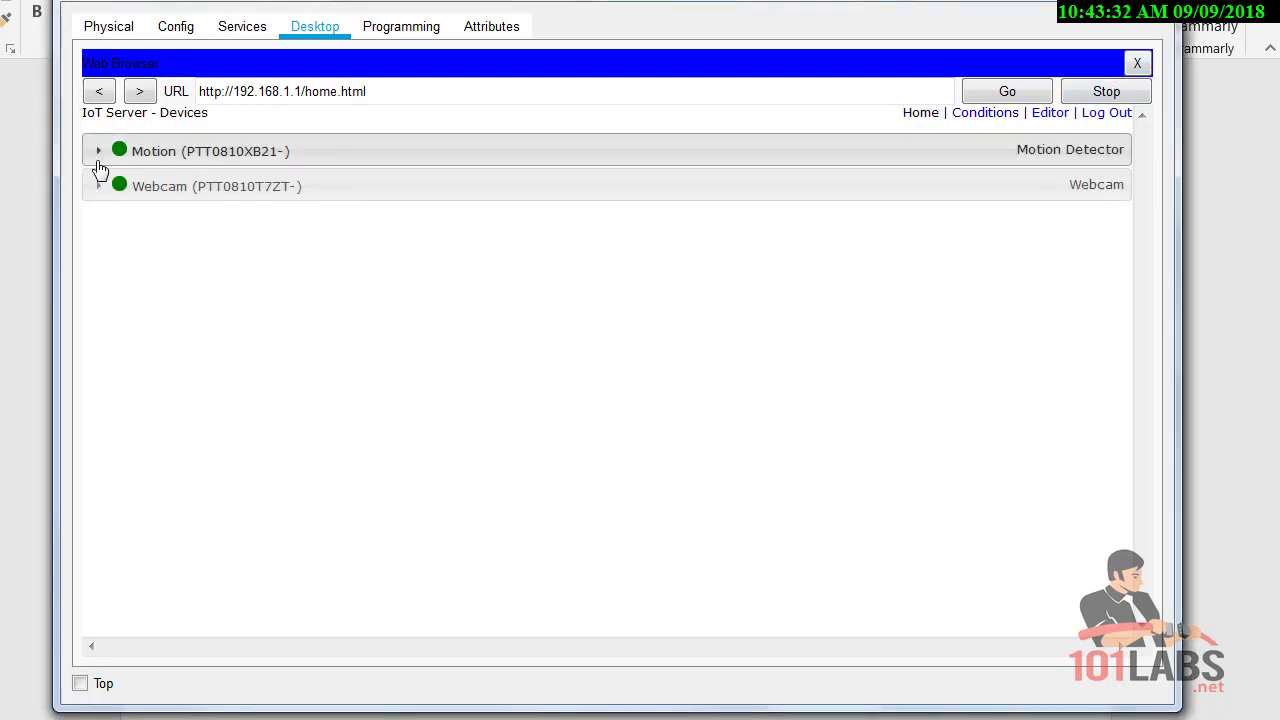
pyautogui.click(98, 189)
pyautogui.click(98, 151)
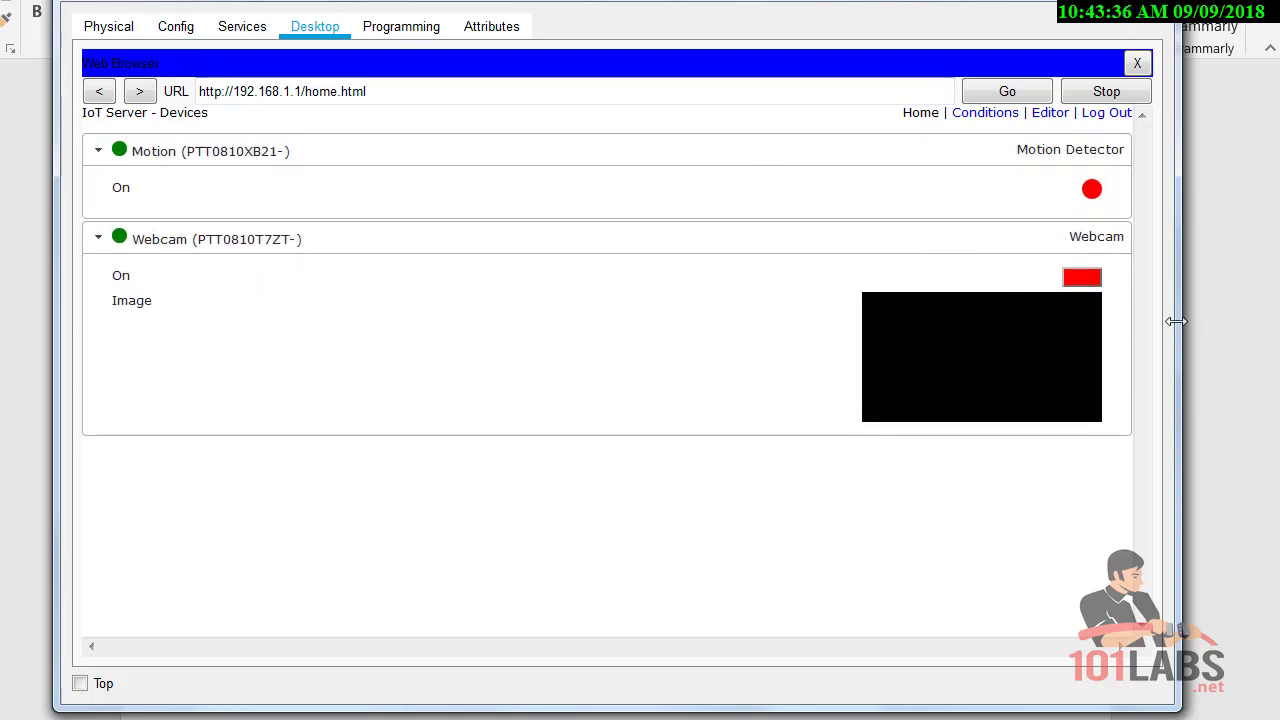
# - Arrange the server's device list and the network topology side by side, and test the rules by simulating movement at the motion detector
pyautogui.moveTo(1175, 321); pyautogui.dragTo(684, 340)
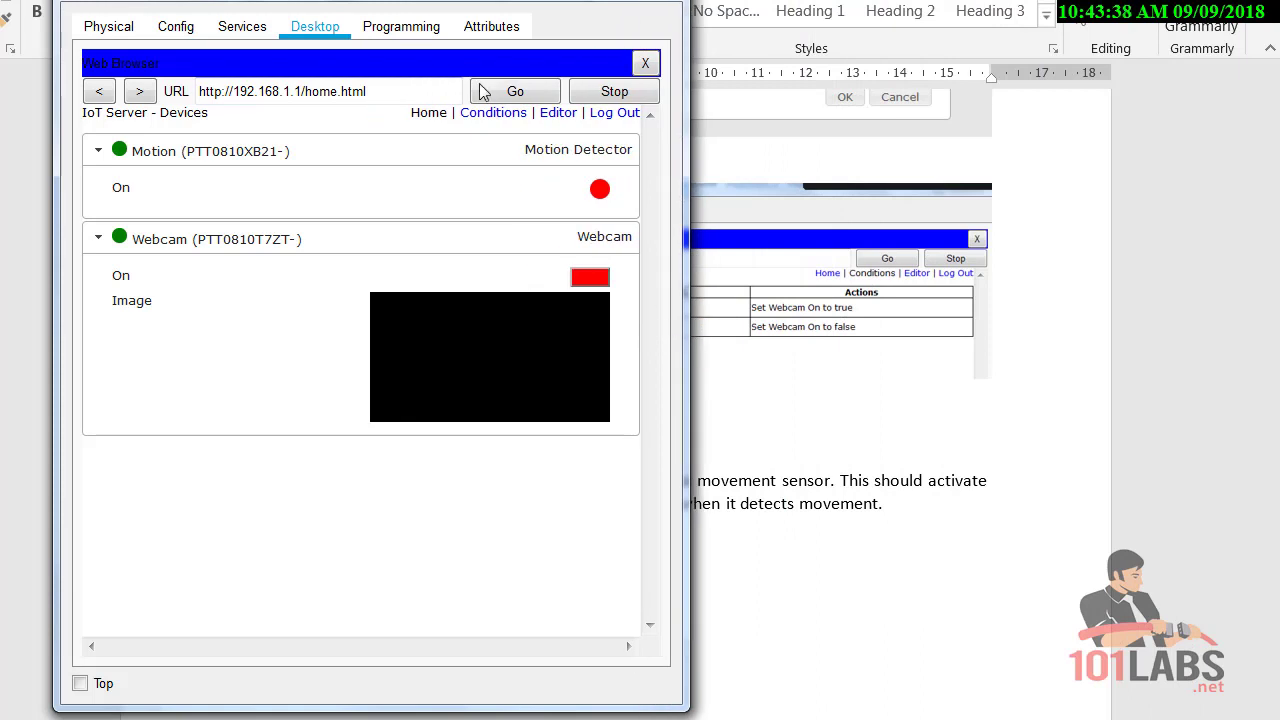
pyautogui.moveTo(300, 3); pyautogui.dragTo(177, 0)
pyautogui.moveTo(190, 715)
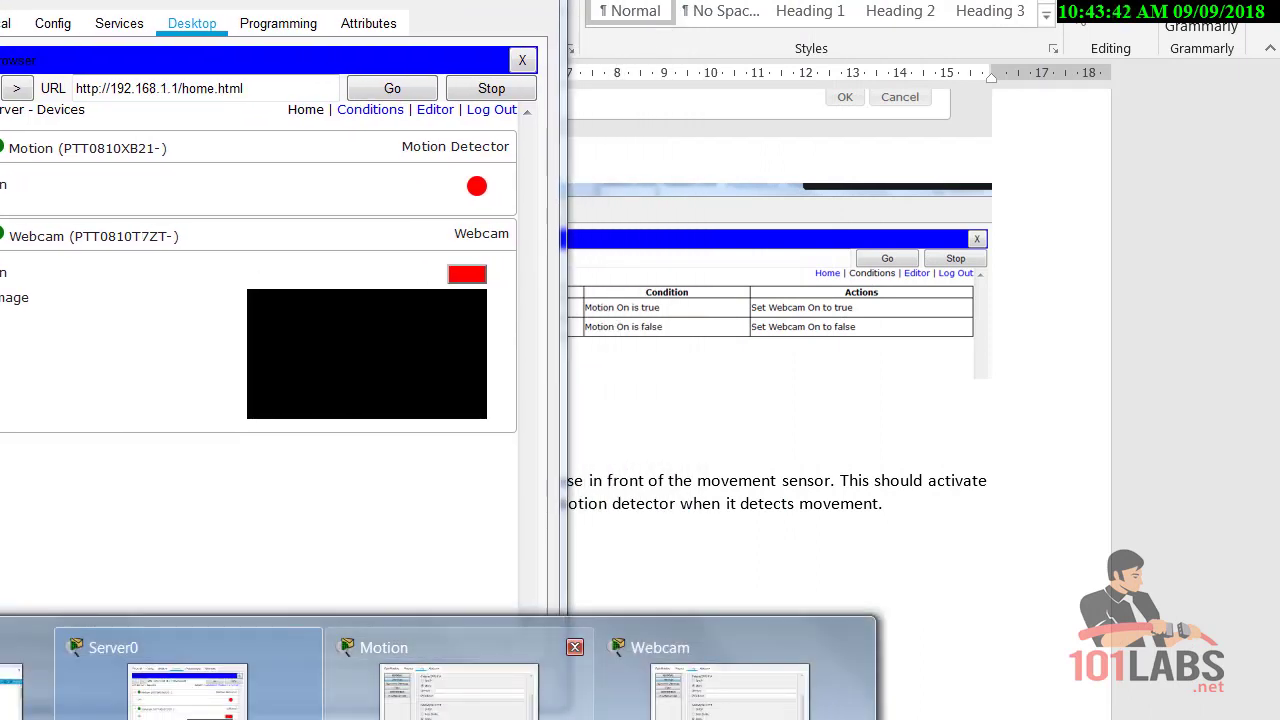
pyautogui.click(25, 685)
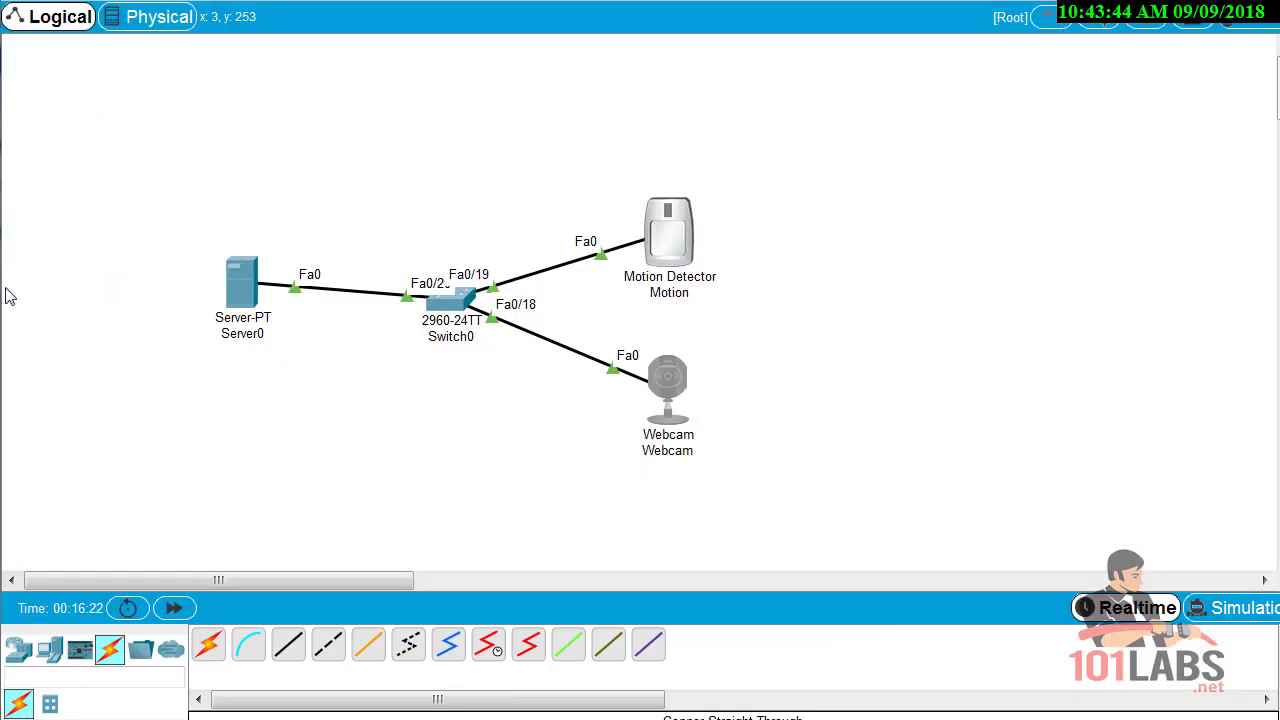
pyautogui.moveTo(8, 290); pyautogui.dragTo(543, 360)
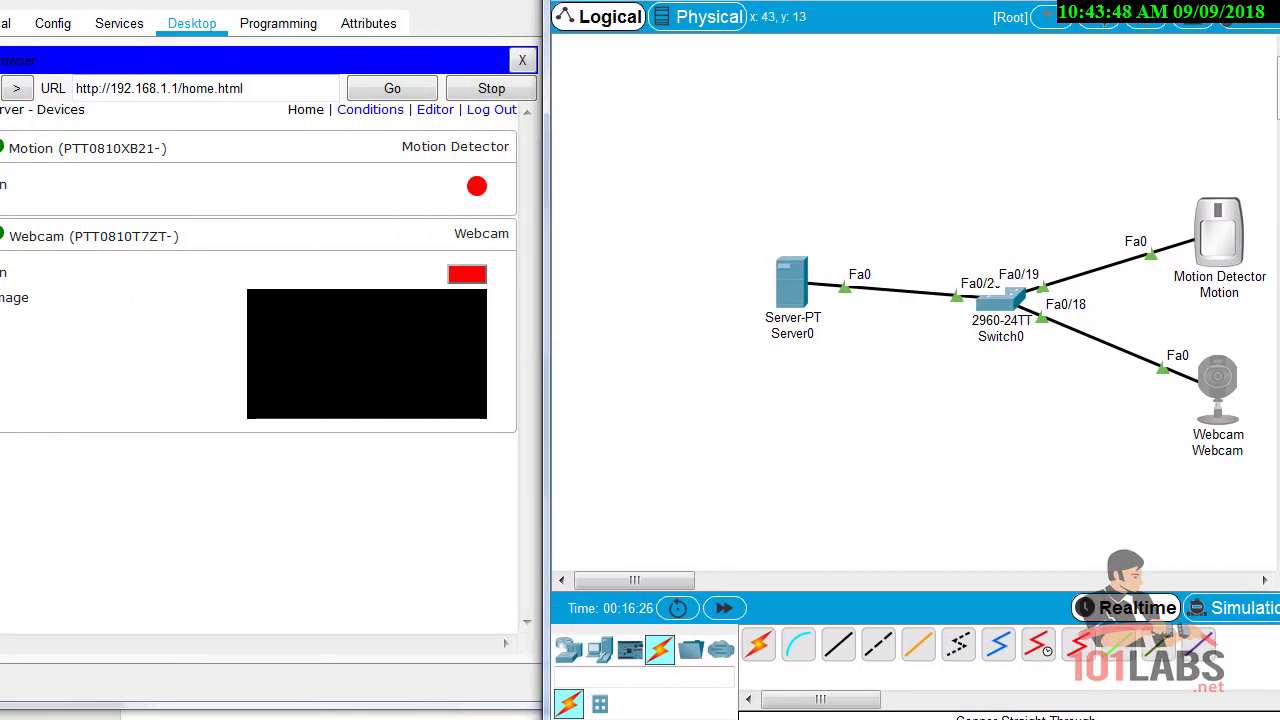
pyautogui.moveTo(544, 360); pyautogui.dragTo(514, 360)
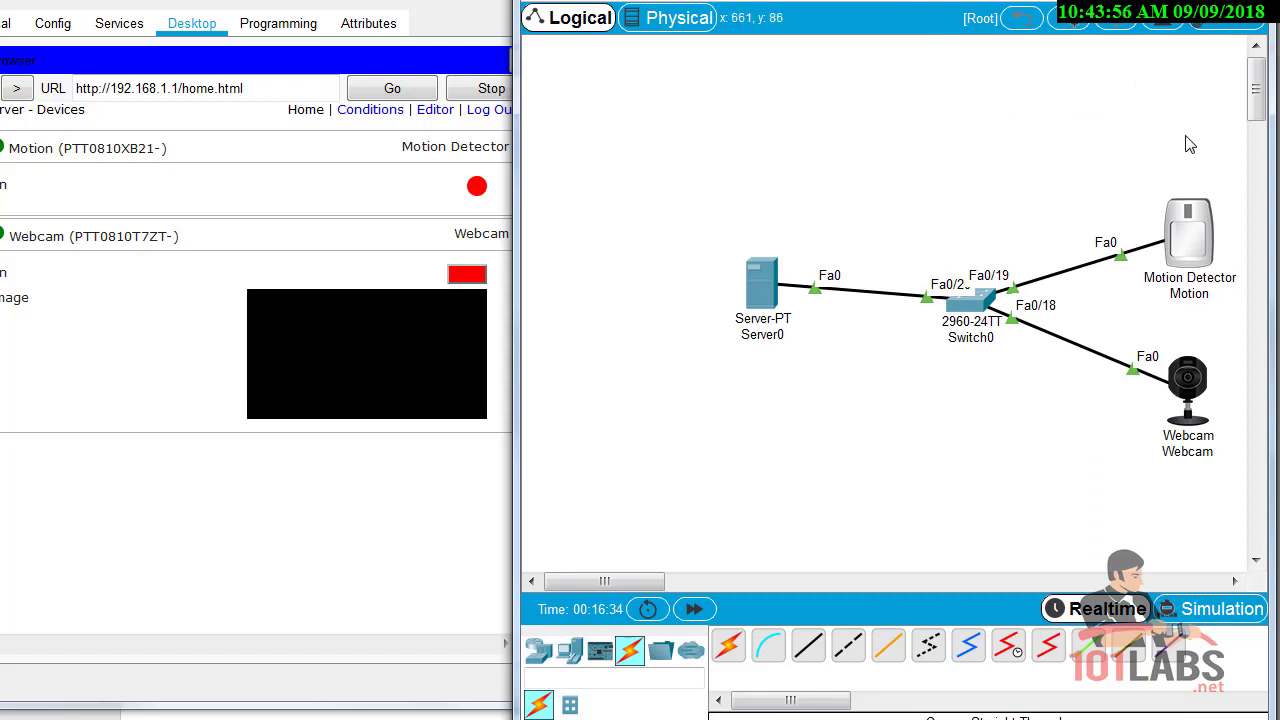
pyautogui.moveTo(1195, 243)
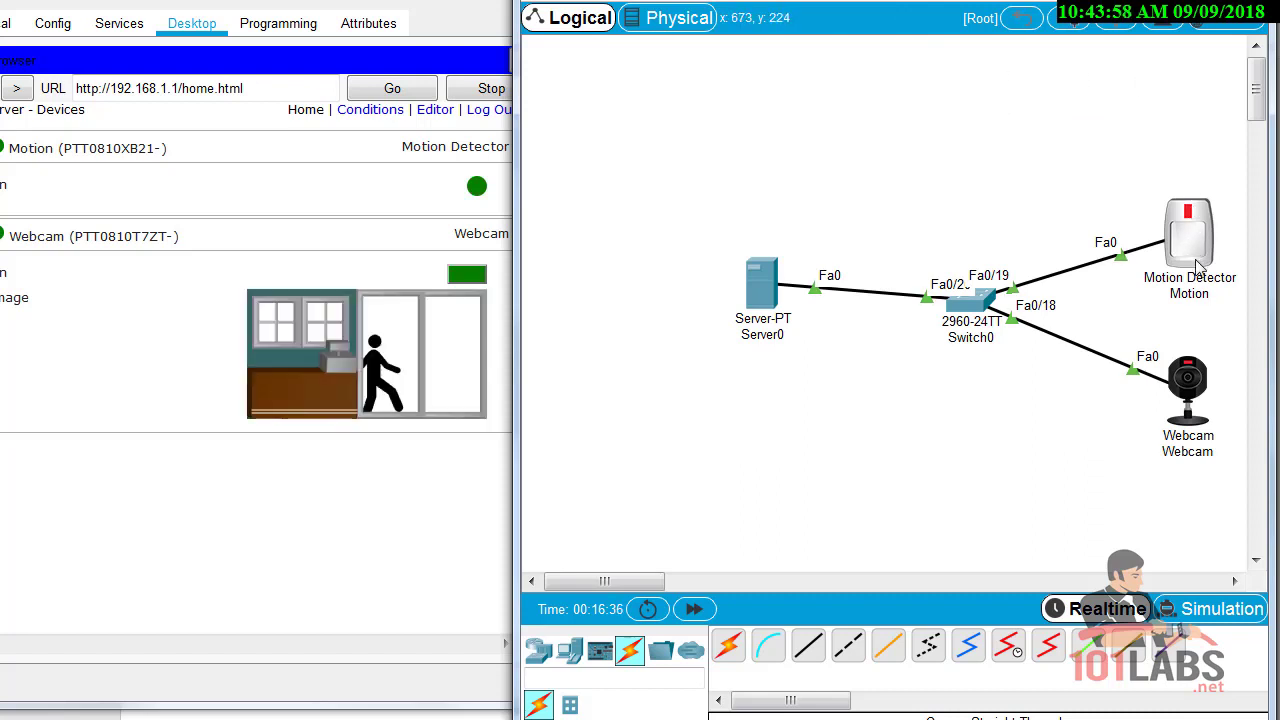